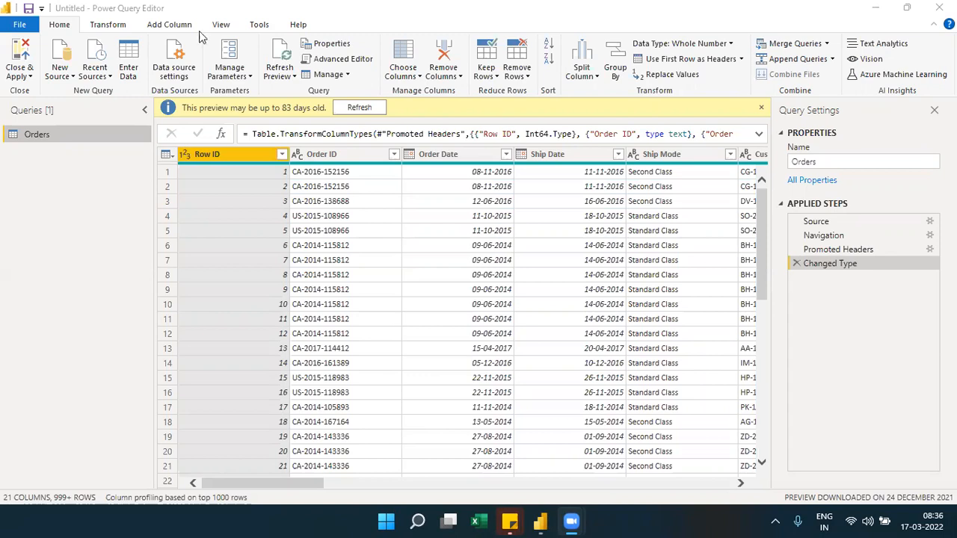
- Show column quality for the Orders query and base column profiling on the entire data set
left_click(218, 28)
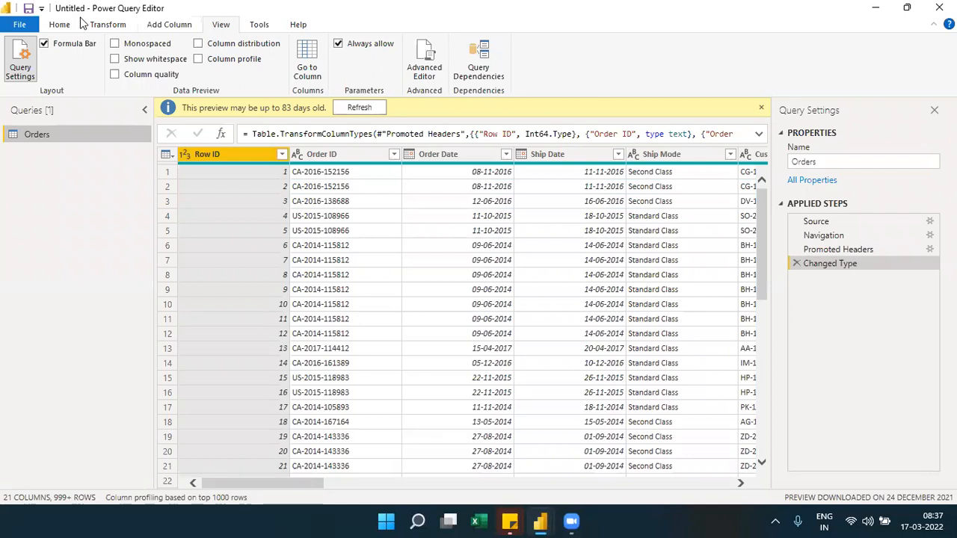
left_click(104, 25)
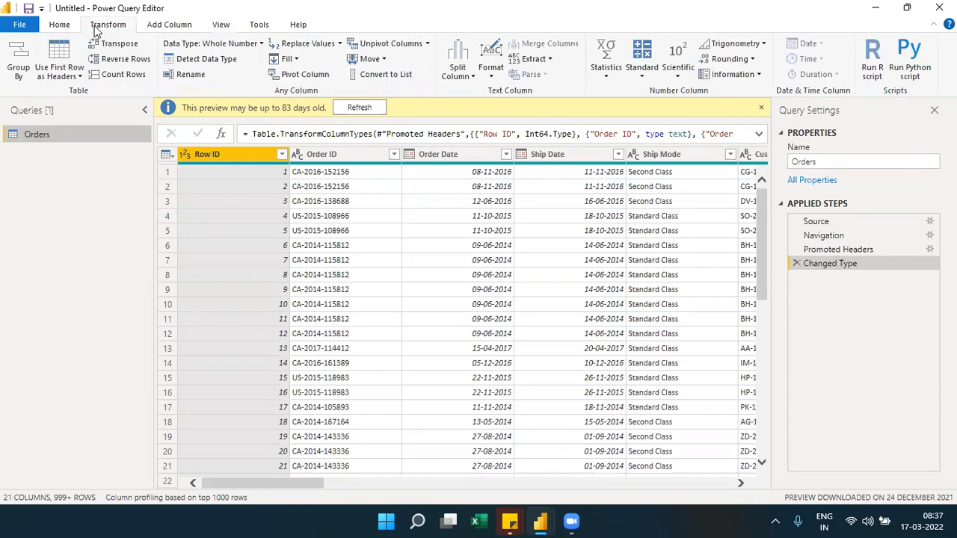
left_click(220, 25)
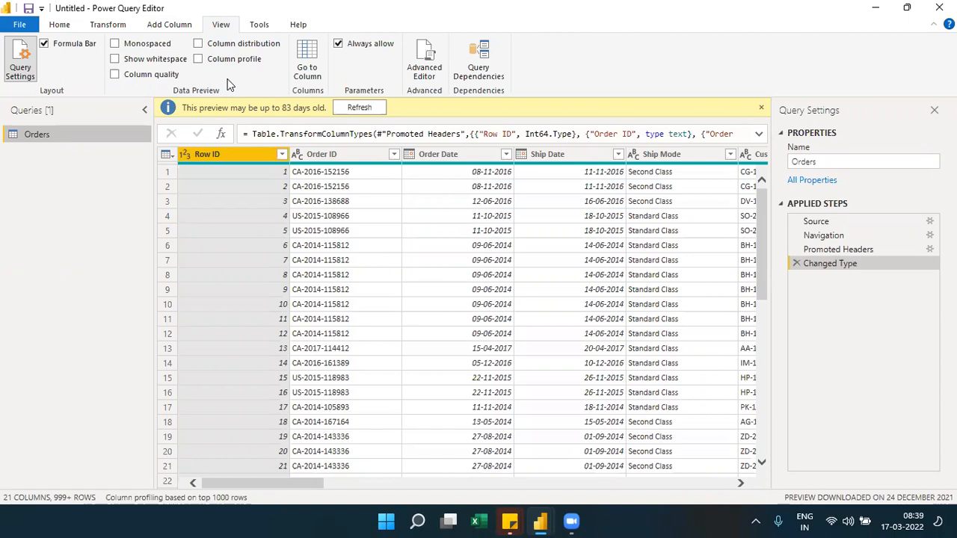
left_click(174, 79)
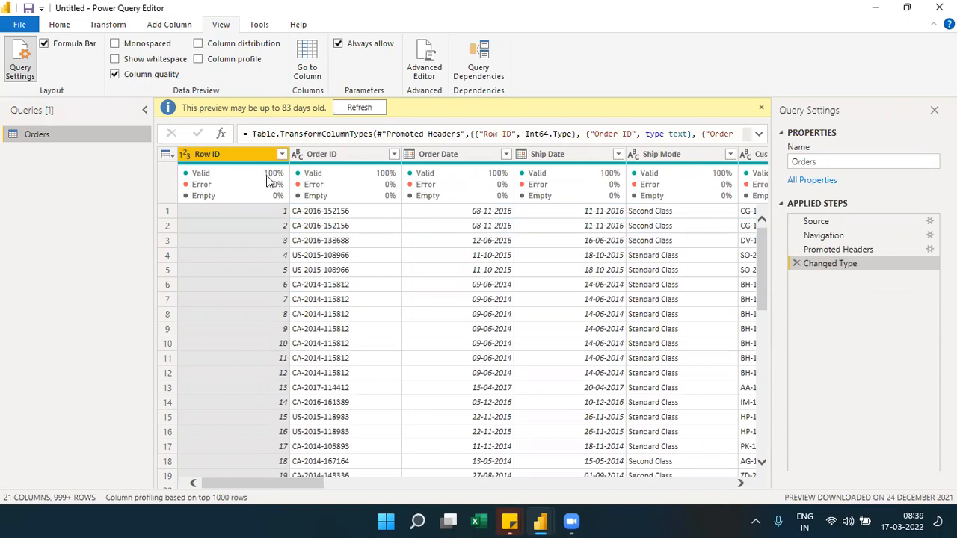
mouse_move(266, 182)
left_click(205, 501)
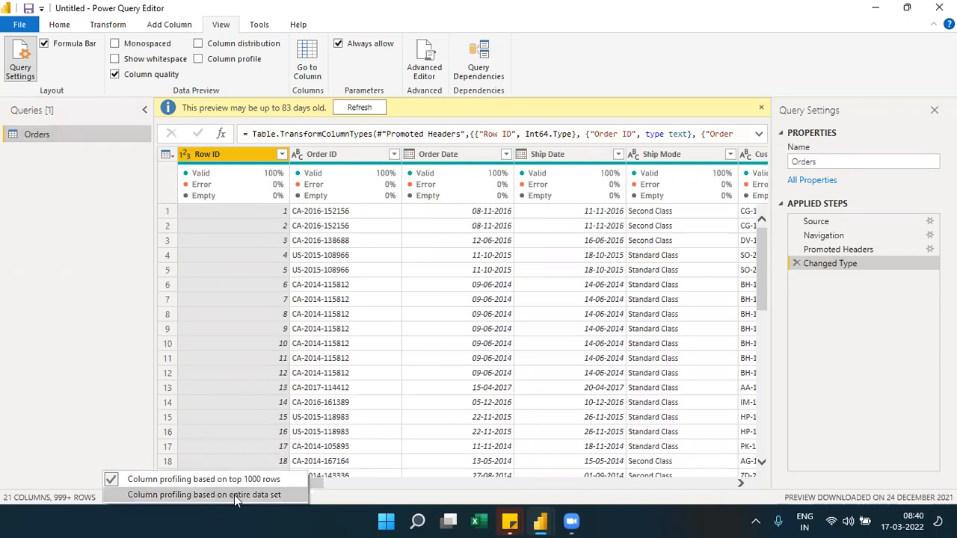
left_click(234, 495)
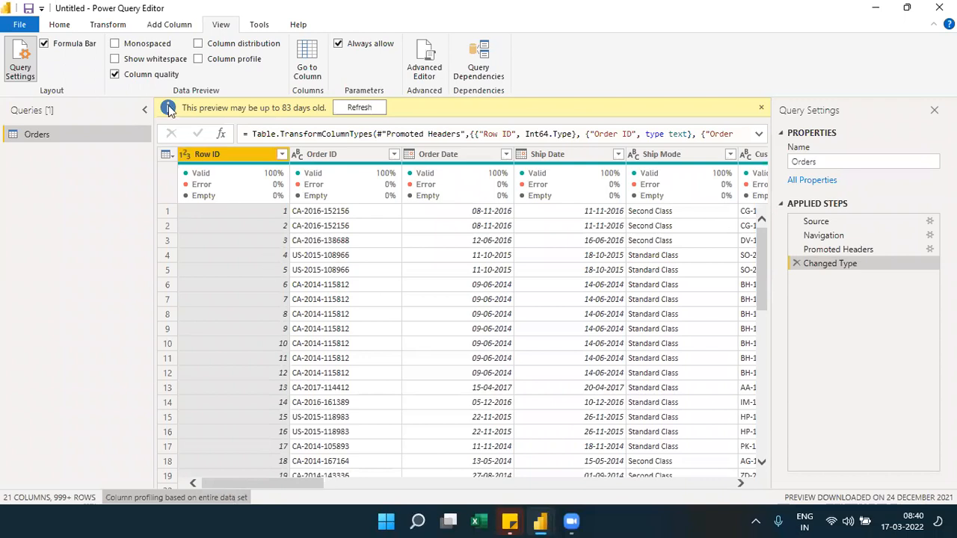
- Replace the column quality display with column distribution and inspect the distinct and unique figures for Row ID in Orders
left_click(163, 77)
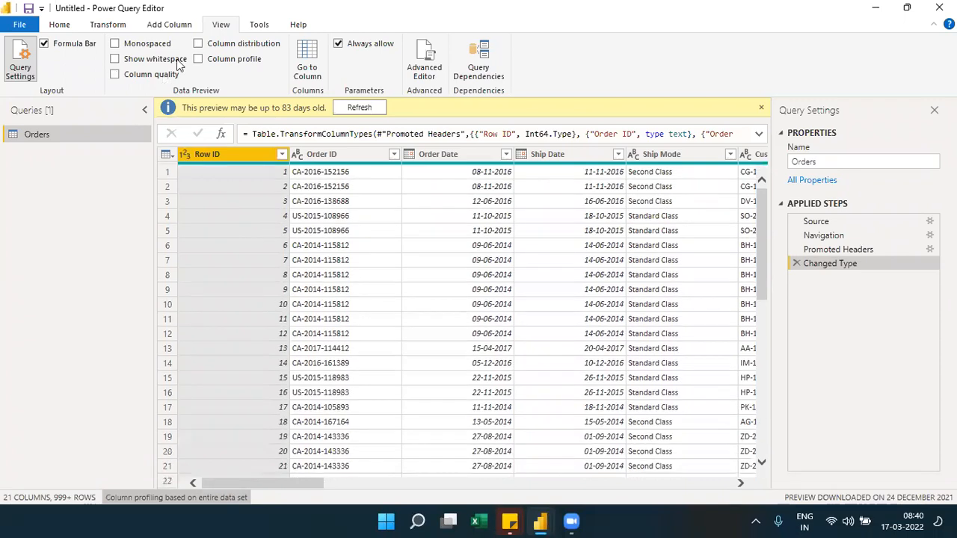
left_click(198, 45)
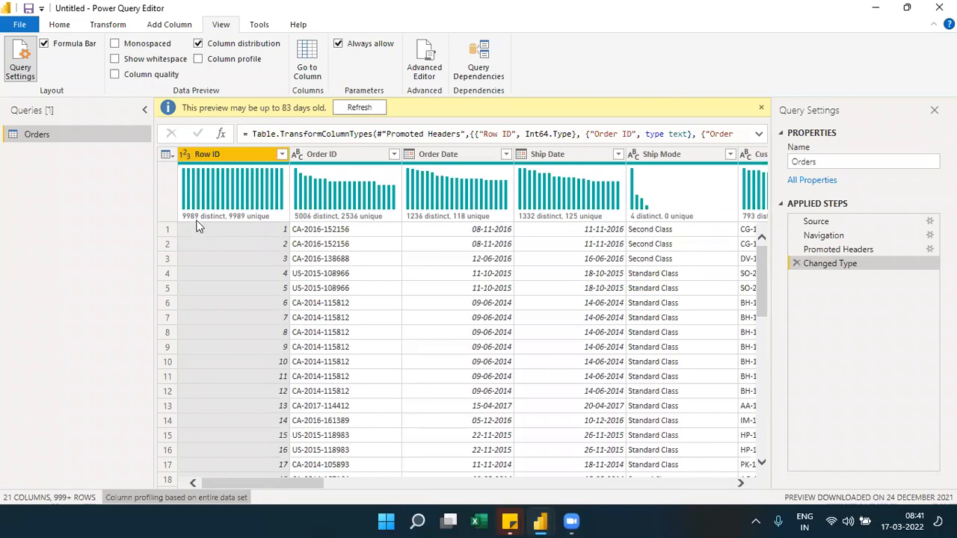
mouse_move(254, 201)
mouse_move(235, 217)
left_click(174, 232)
left_click(171, 247)
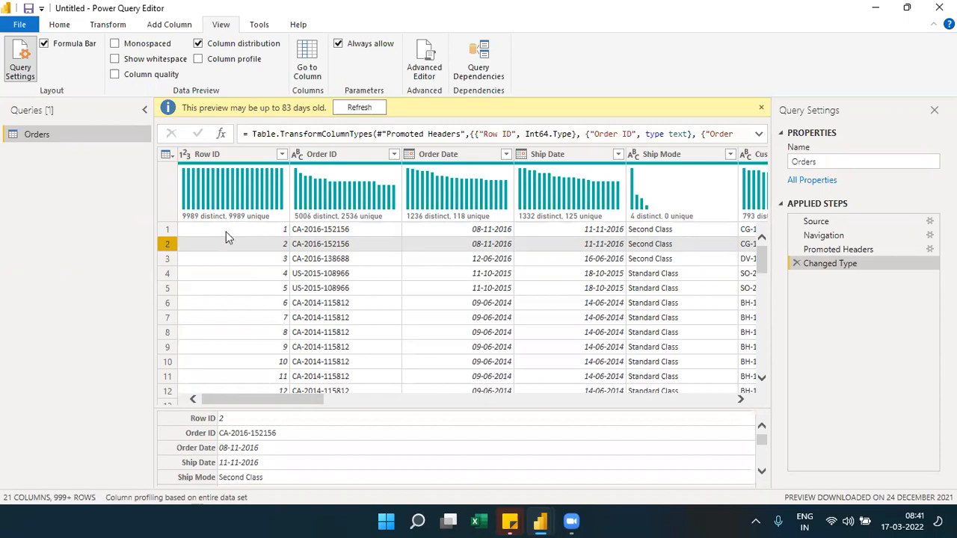
mouse_move(225, 226)
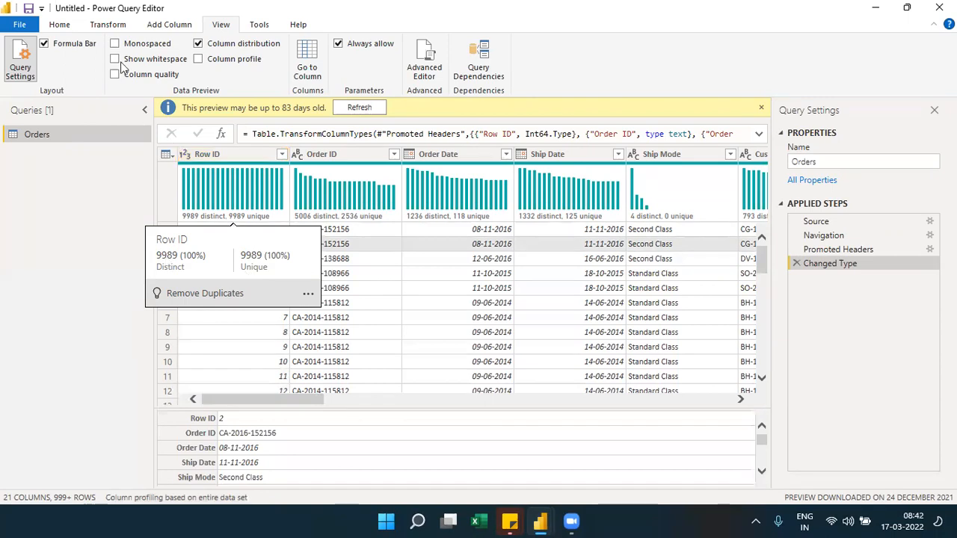
- Start a manually entered table with the column headers Dept and Region
left_click(63, 25)
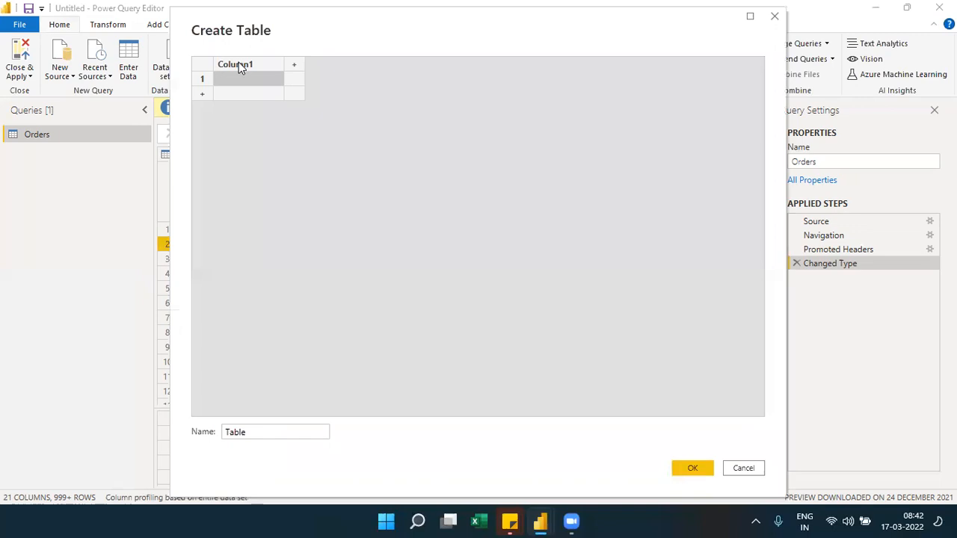
double_click(239, 66)
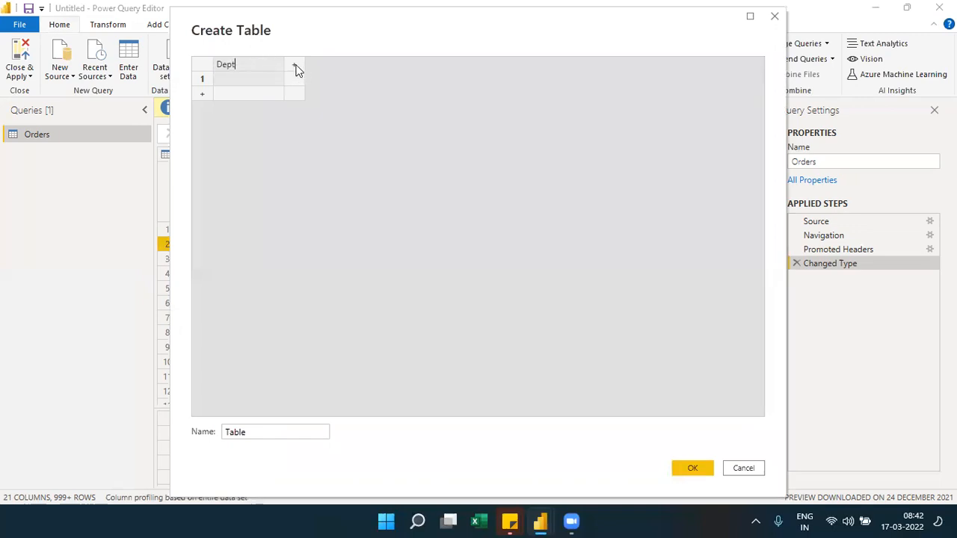
left_click(296, 66)
type("Region")
- Fill the first two rows of the new table with Dept 10, Region US and Dept 20, Region UK
left_click(268, 79)
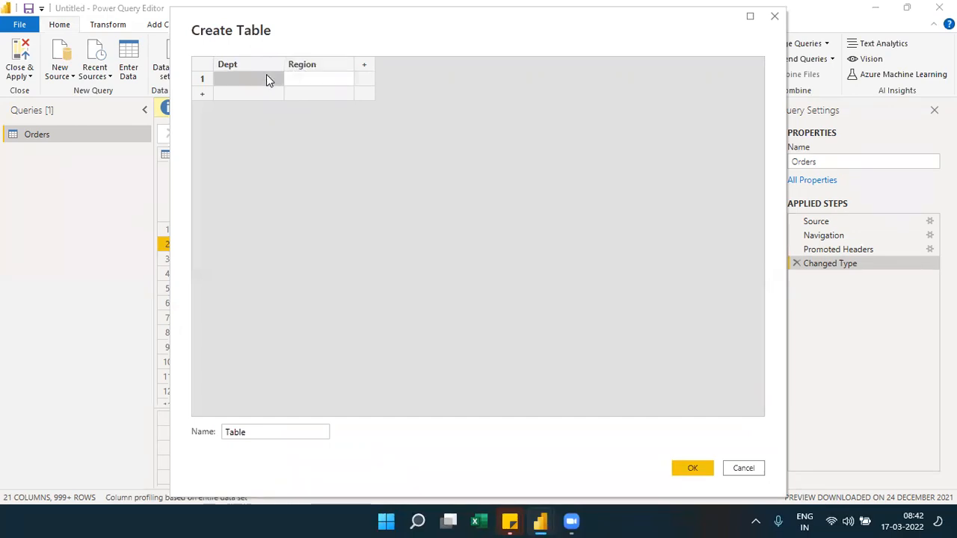
type("10")
key("Tab")
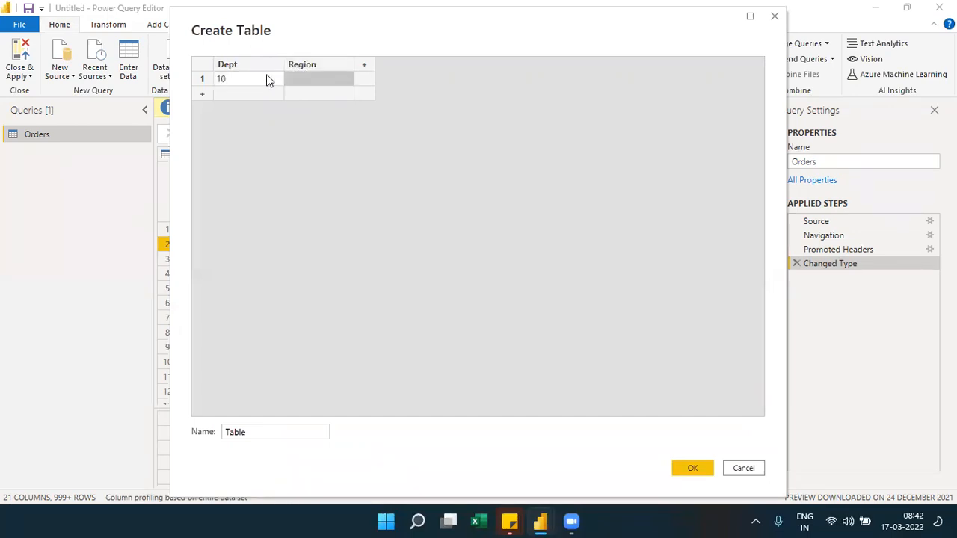
type("US")
key("Return")
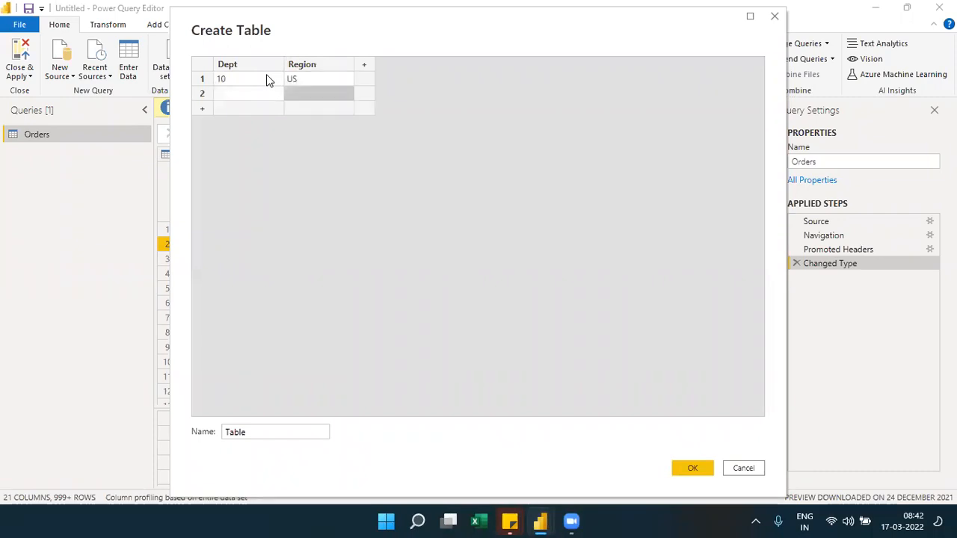
key("Left")
type("20")
key("Tab")
type("UK")
key("Return")
- Add two more rows with Dept 30, Region AUS and Dept 10, Region UK
key("Left")
type("30")
key("Tab")
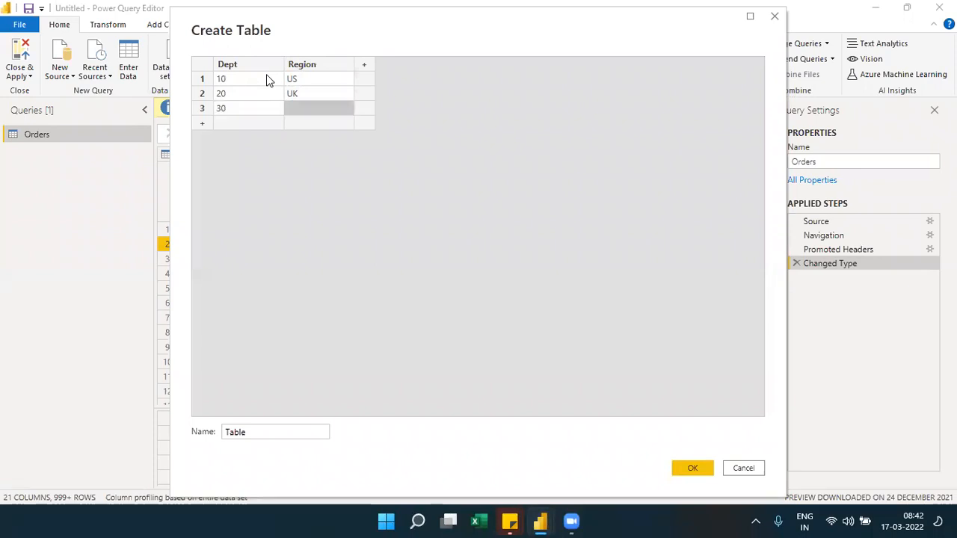
type("AUS")
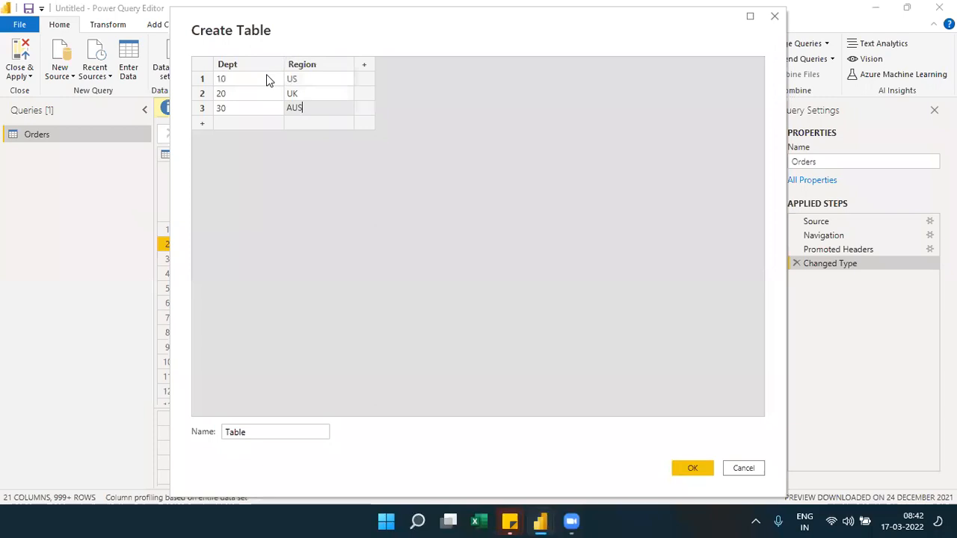
key("Return")
key("Left")
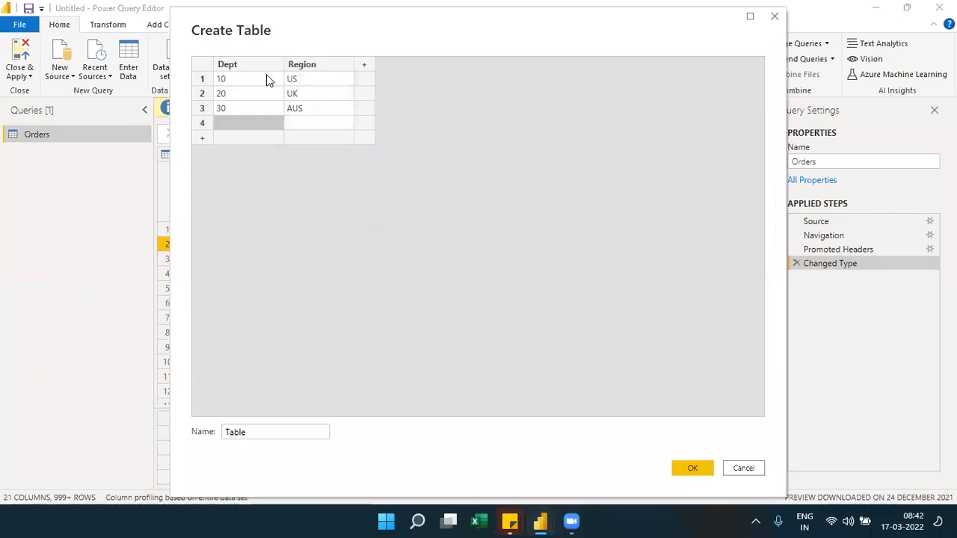
type("10")
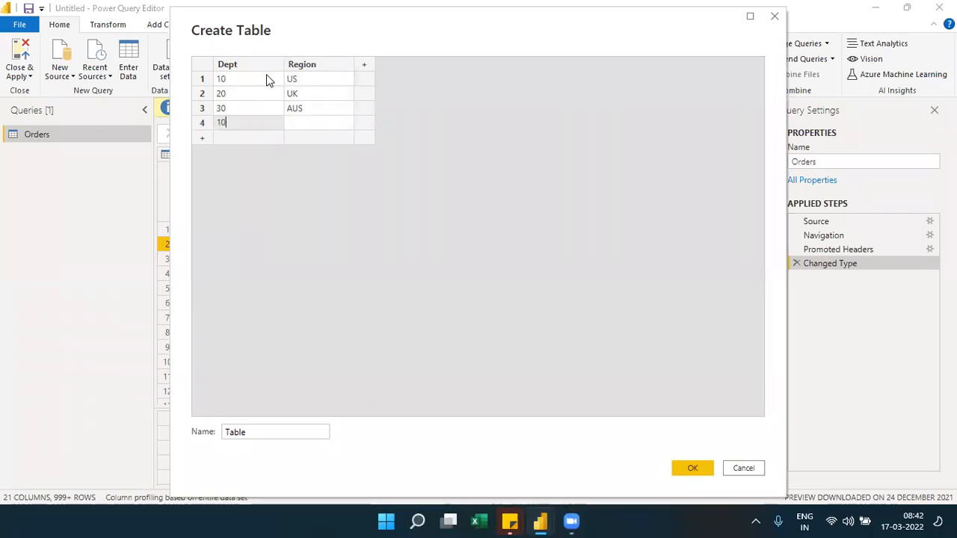
key("Tab")
type("UK")
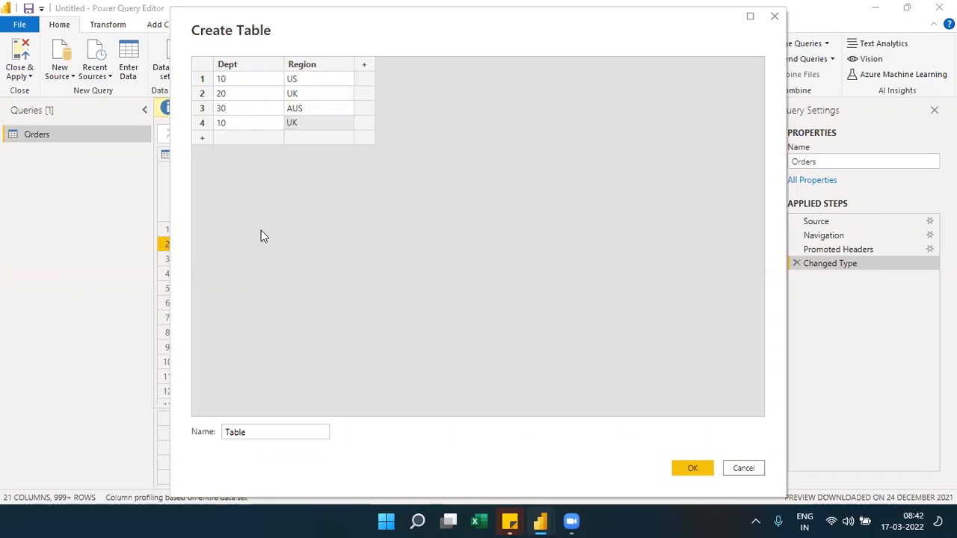
- Name the entered table Sample and create it as a new query
double_click(236, 432)
type("Sample")
left_click(687, 469)
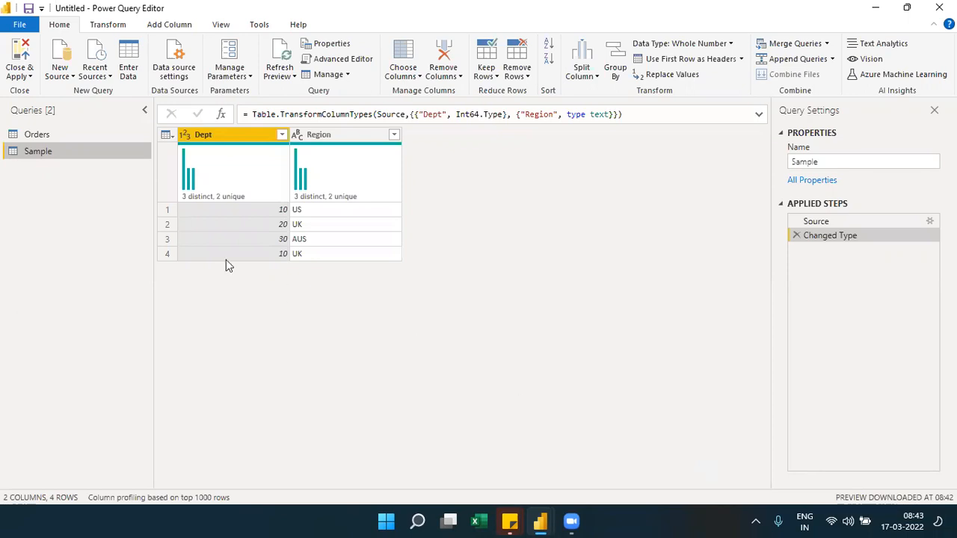
- Return to the Orders query and examine the cleanup options offered for the Row ID column's distribution
left_click(41, 137)
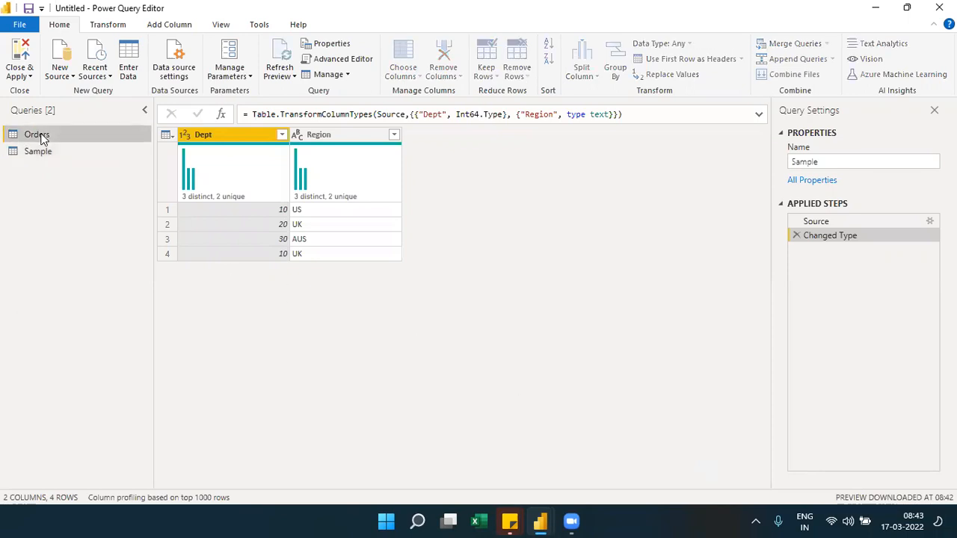
left_click(221, 30)
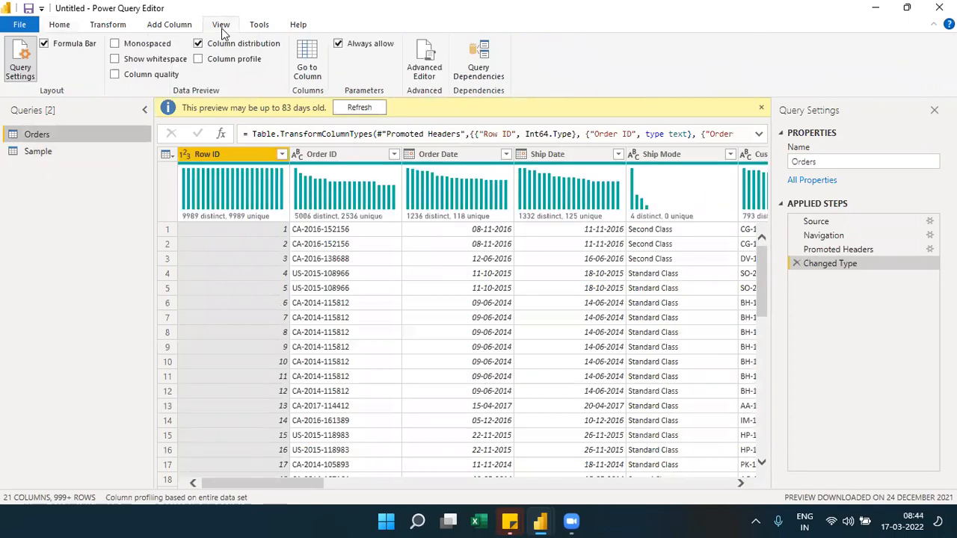
mouse_move(269, 184)
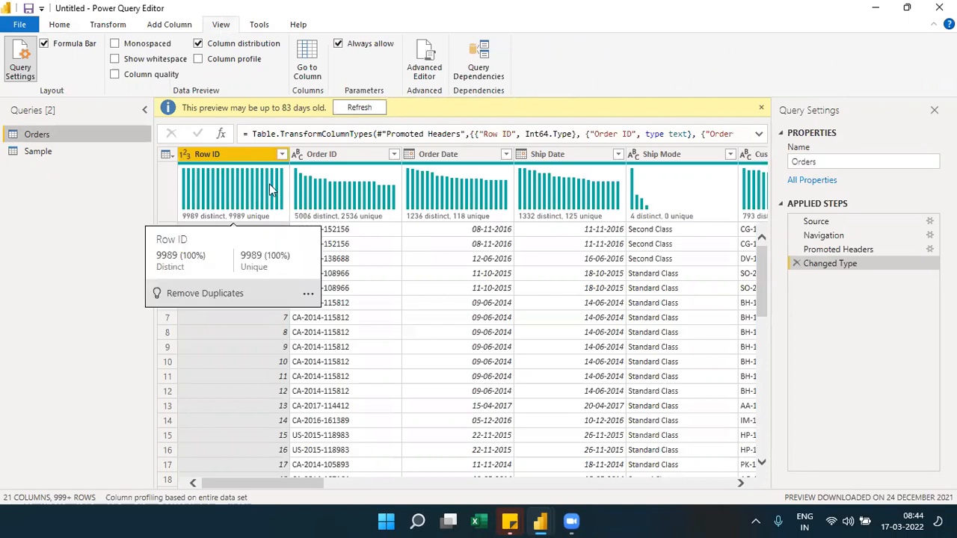
left_click(308, 296)
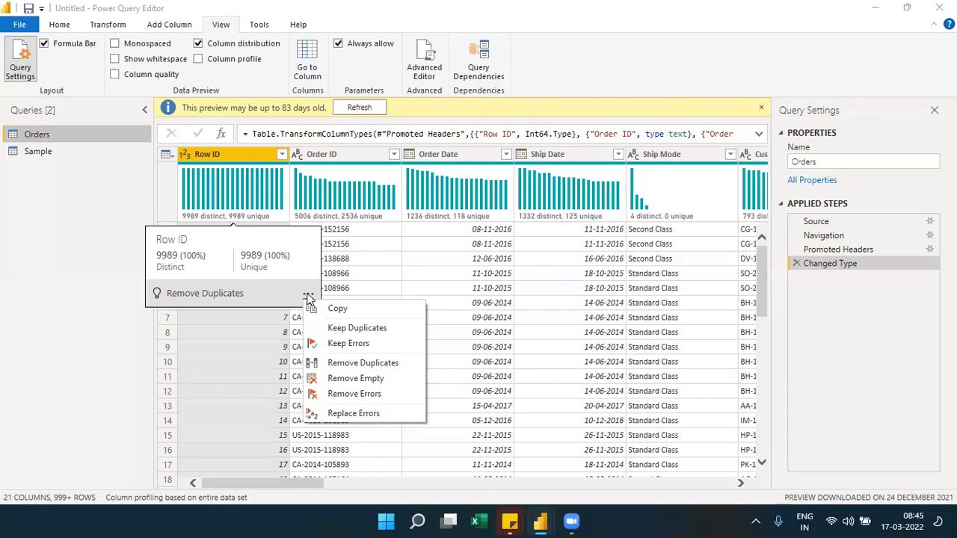
left_click(88, 173)
- Try removing duplicate values from the Dept column of the Sample query, and delete the applied Removed Duplicates step
left_click(79, 155)
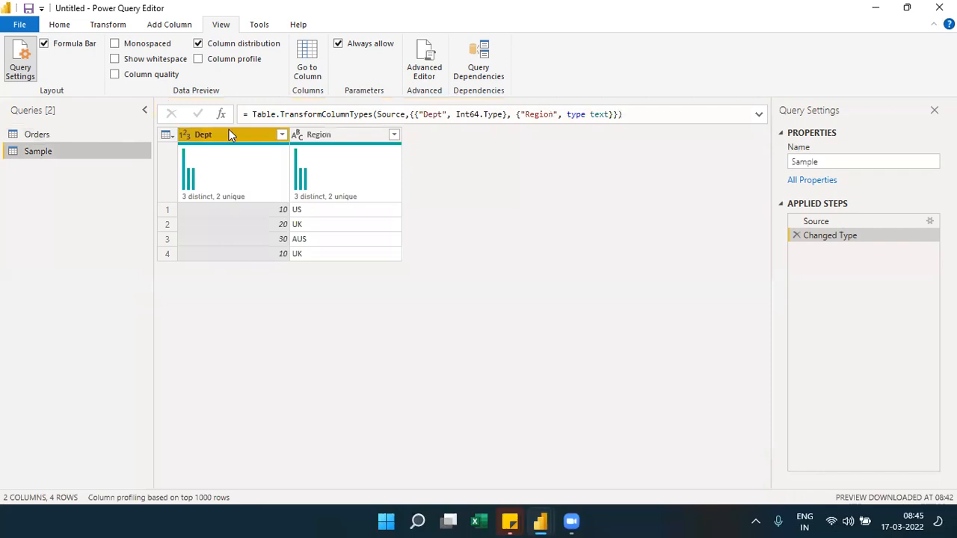
mouse_move(196, 178)
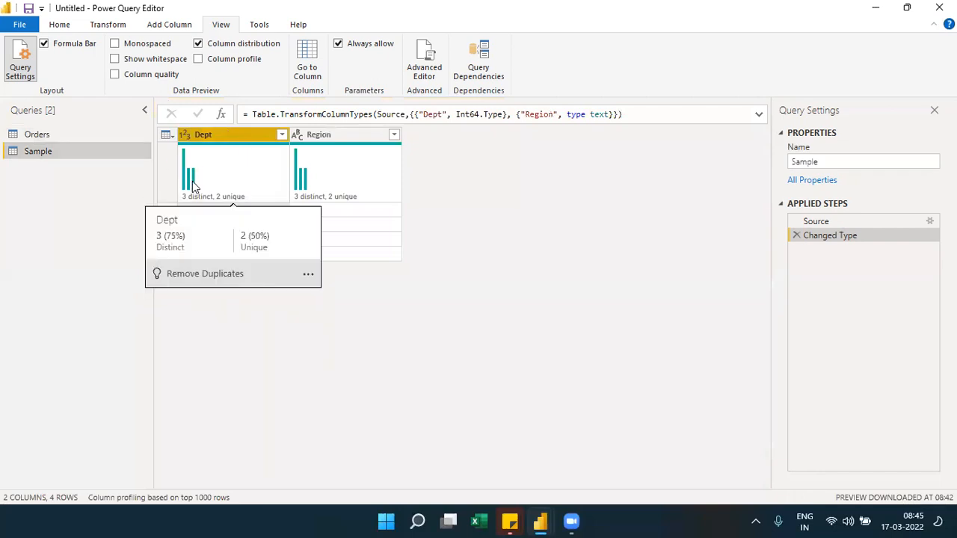
left_click(203, 273)
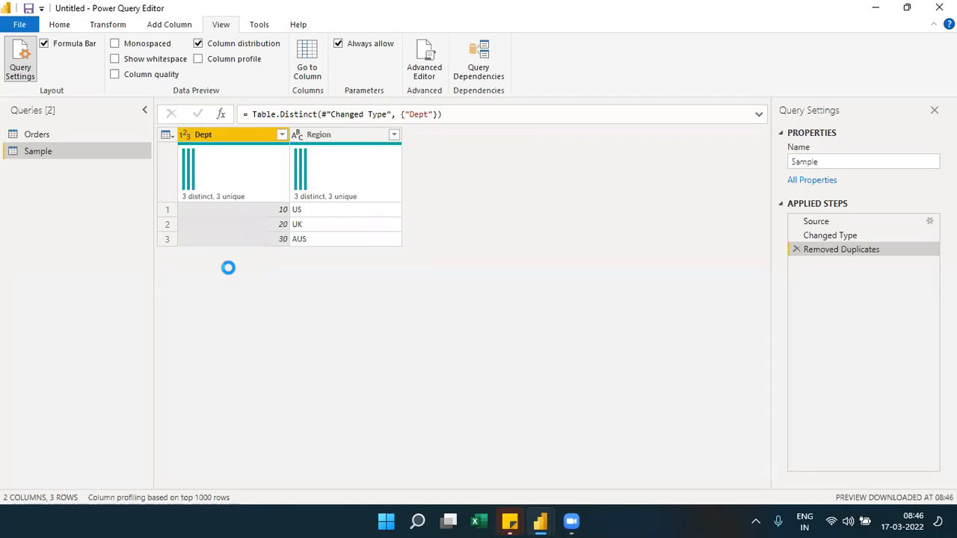
left_click(797, 249)
- Try keeping only the duplicate Dept rows in Sample, inspect the Region distribution, and delete the Kept Duplicates step
mouse_move(270, 190)
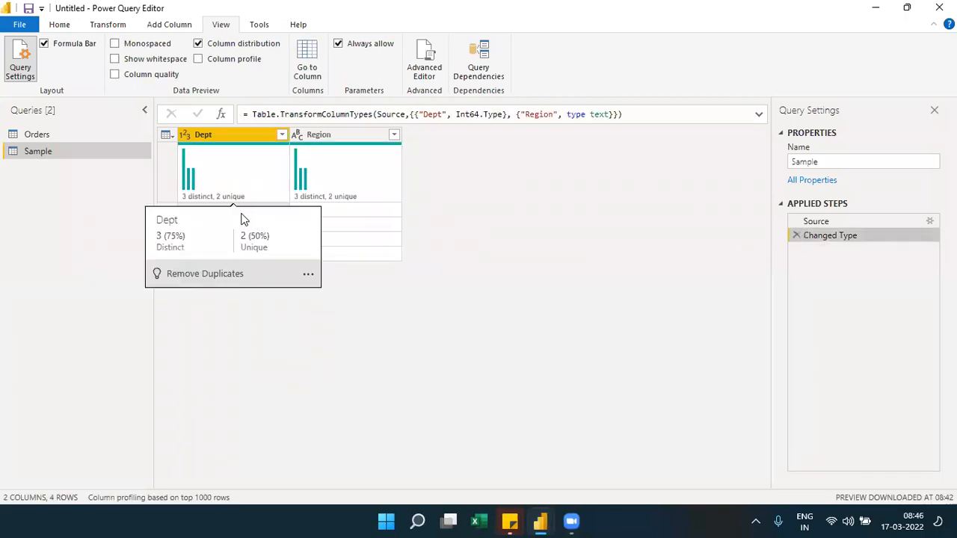
left_click(306, 274)
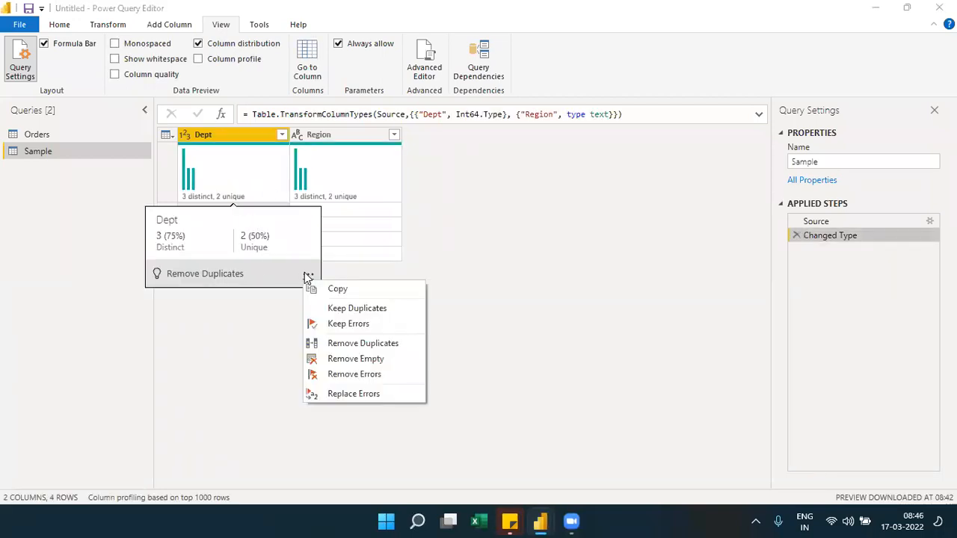
left_click(331, 307)
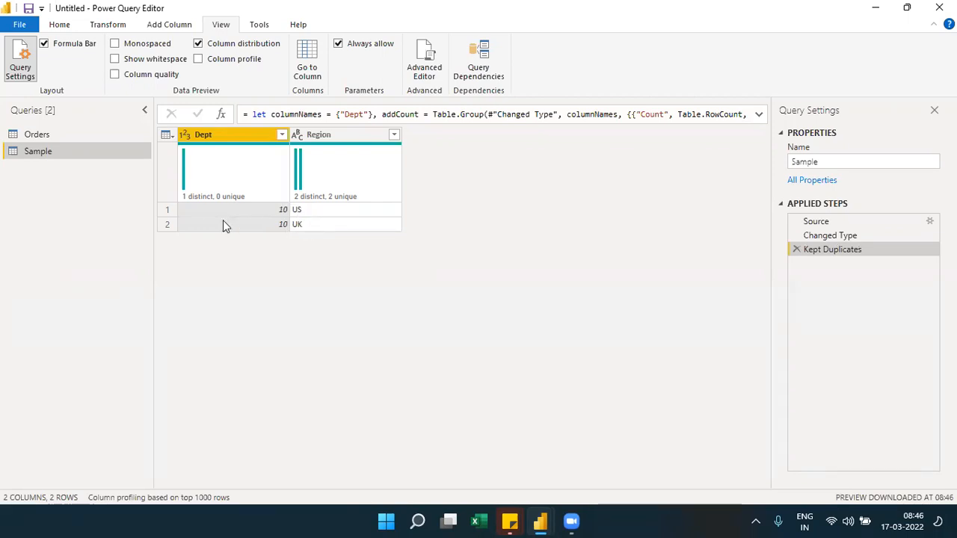
mouse_move(342, 201)
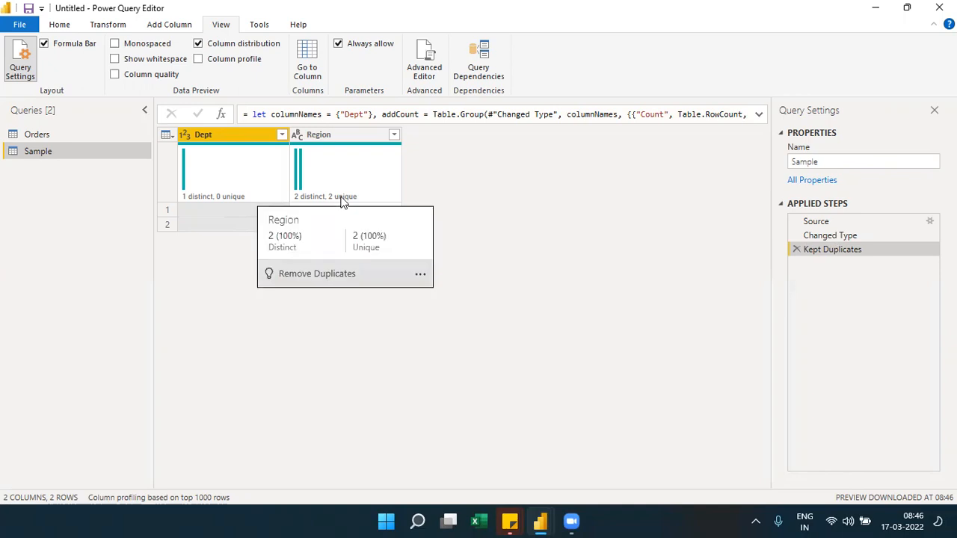
left_click(796, 250)
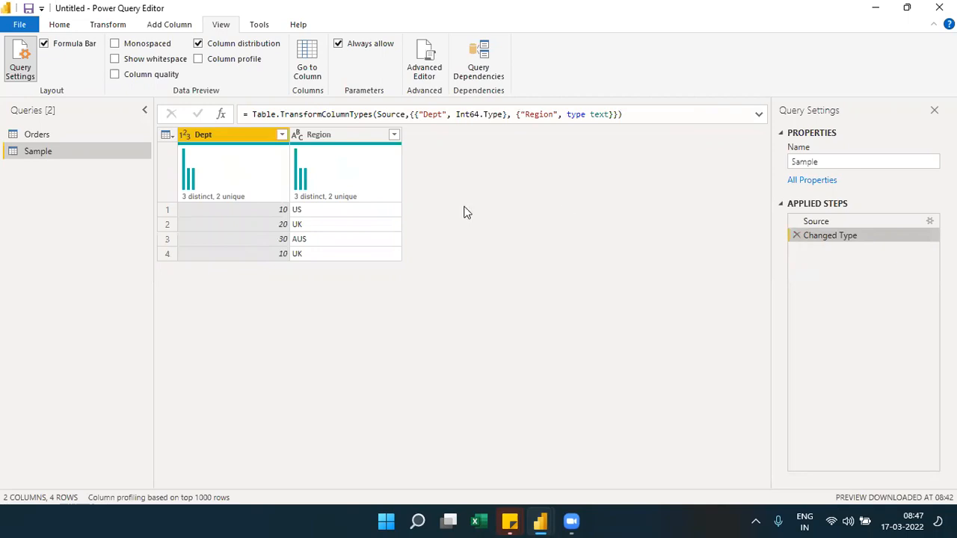
- Go back to the Orders query and hide the column distribution display
left_click(76, 132)
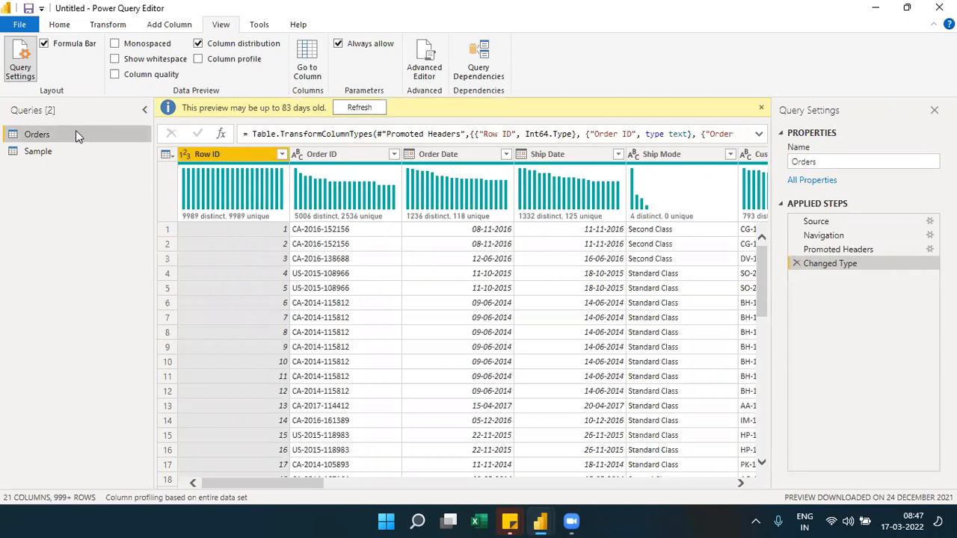
left_click(197, 45)
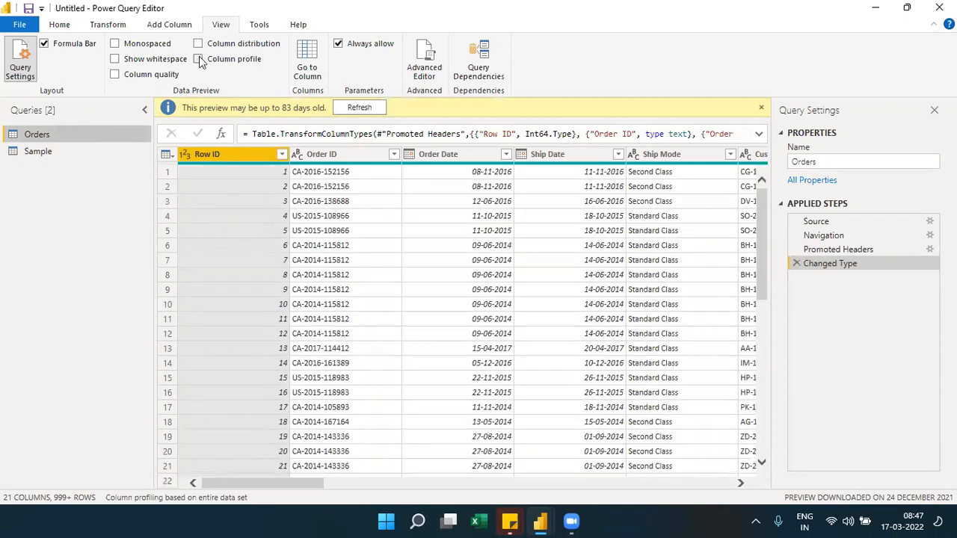
- Show the column profile for Orders, examine the Order Date column's statistics and the 05-09-2016 value, and hide the profile
left_click(198, 59)
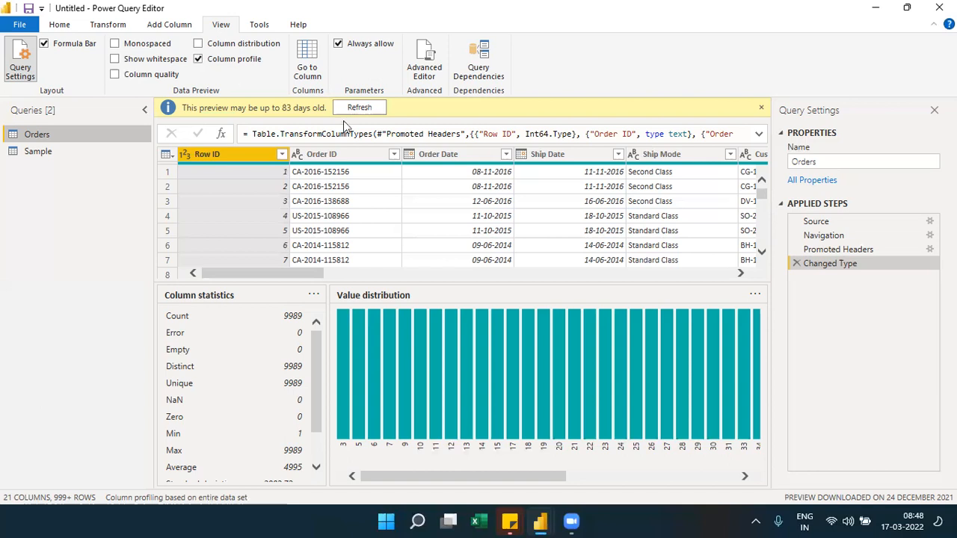
left_click(458, 150)
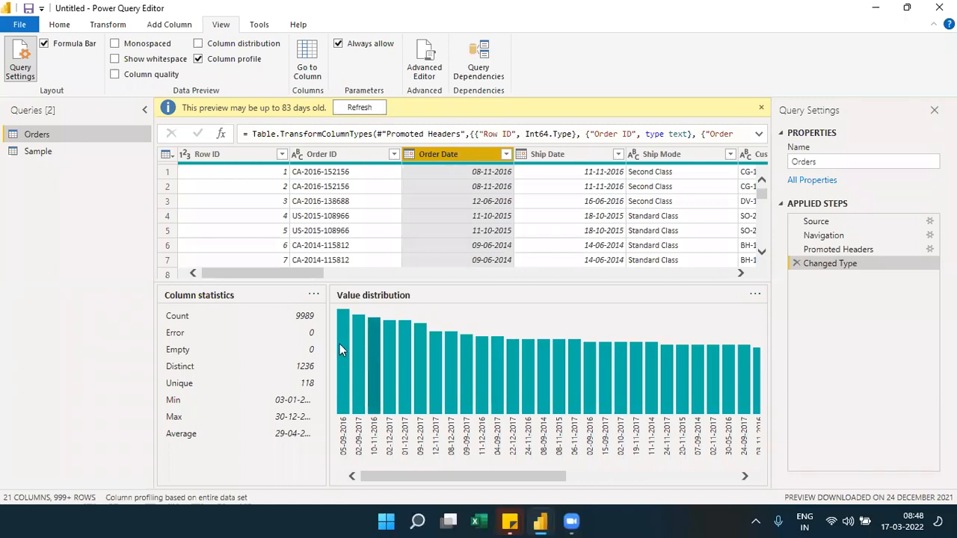
mouse_move(339, 345)
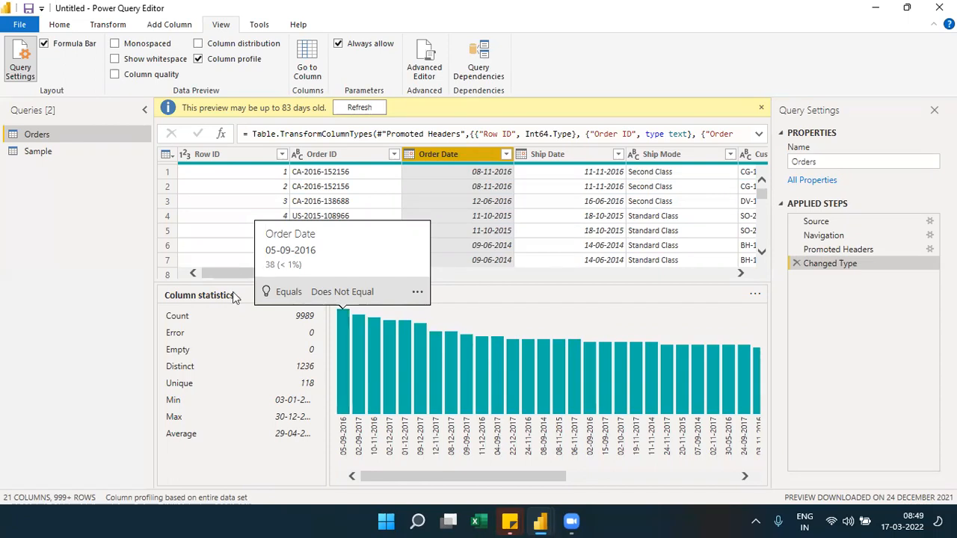
left_click(230, 64)
- Try the monospaced font and whitespace display on the Orders preview, and turn both options off again
left_click(141, 48)
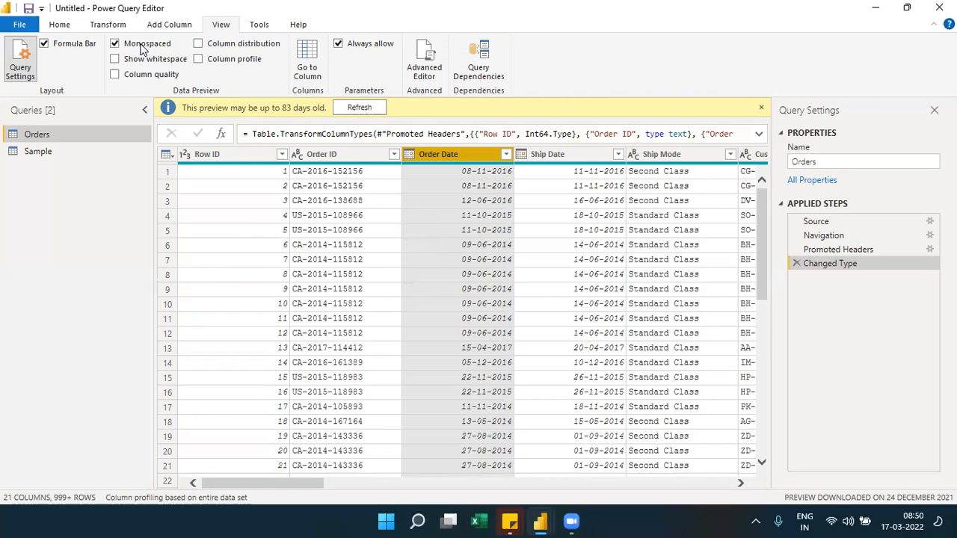
left_click(144, 59)
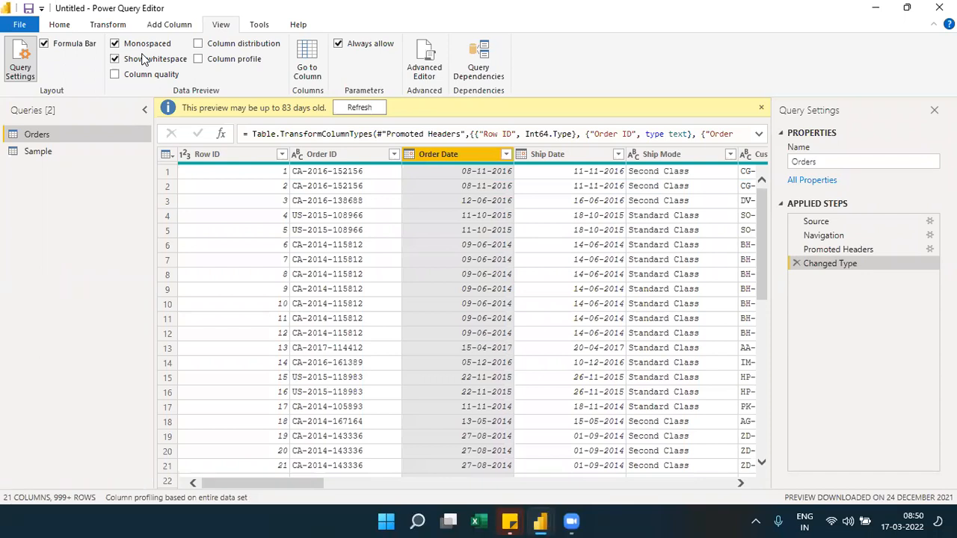
left_click(143, 58)
left_click(153, 44)
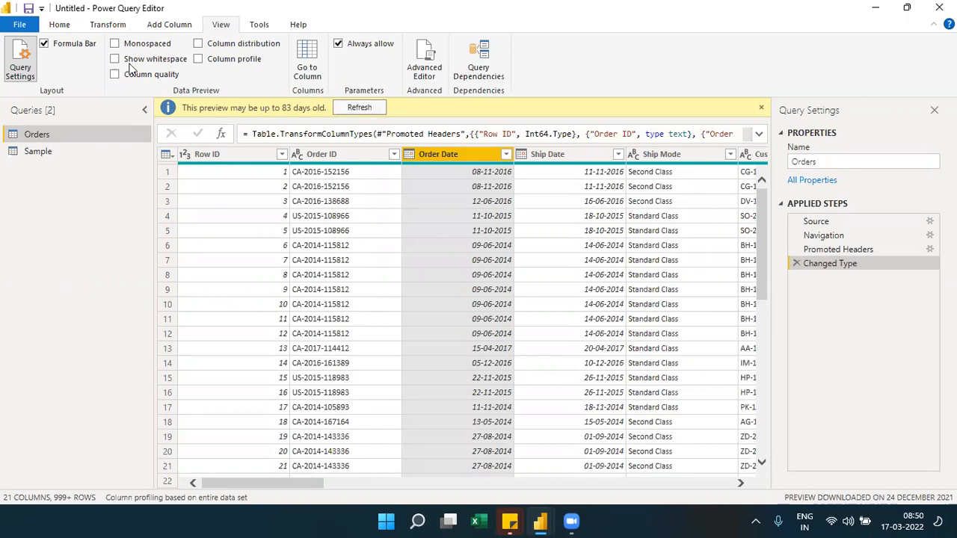
- Try hiding the formula bar and the Query Settings pane, and restore both
left_click(70, 48)
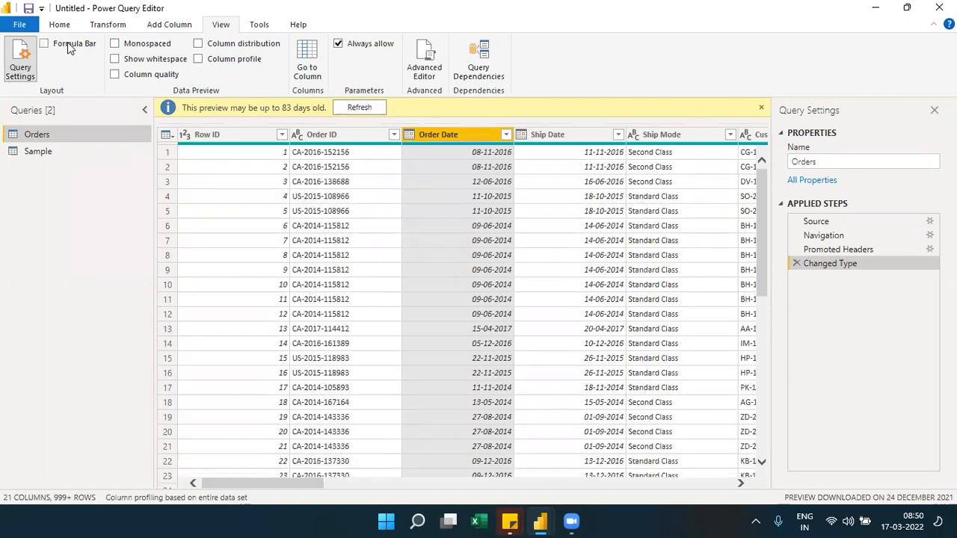
left_click(69, 47)
left_click(20, 63)
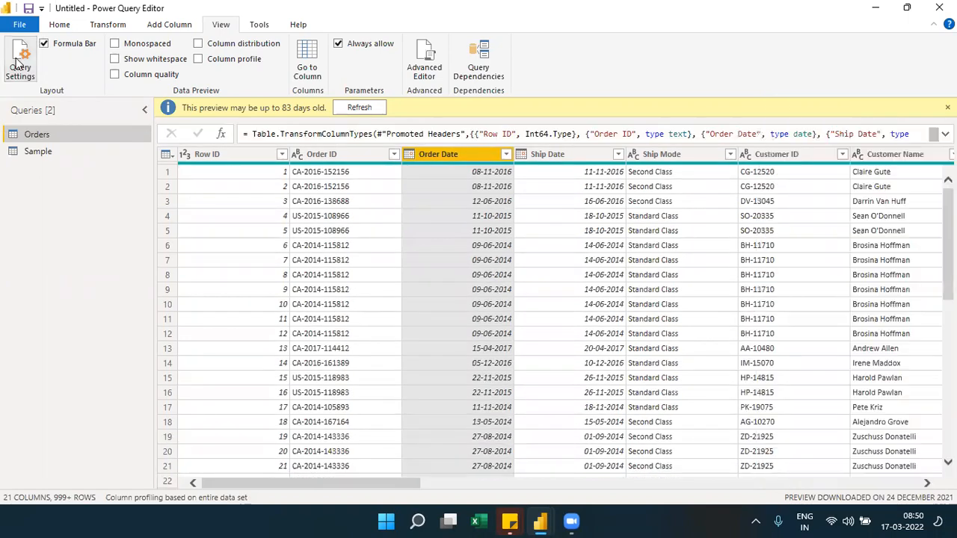
left_click(20, 62)
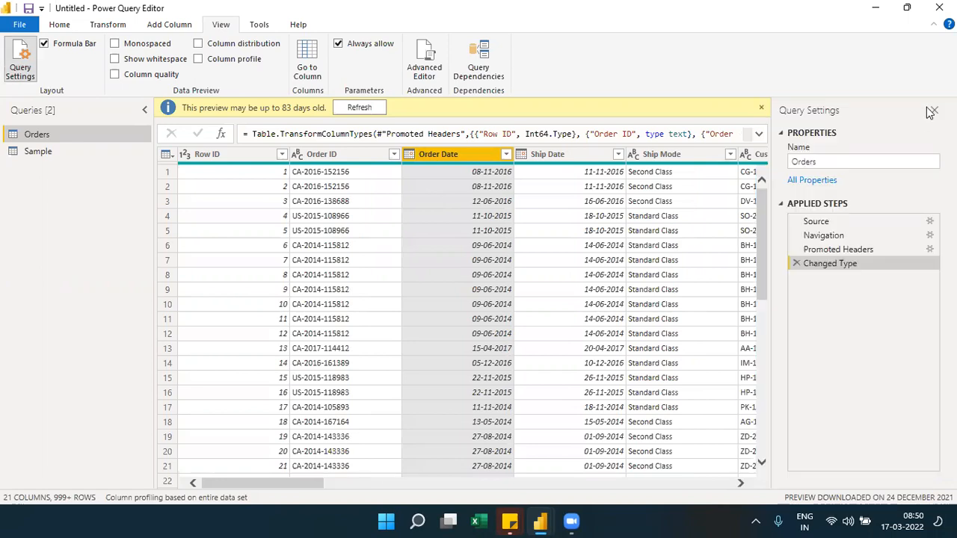
left_click(30, 65)
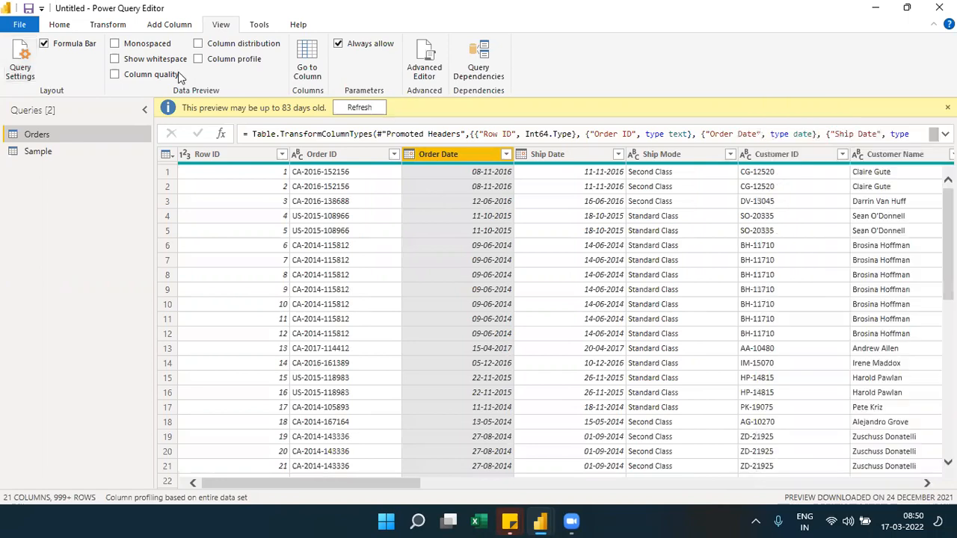
left_click(36, 64)
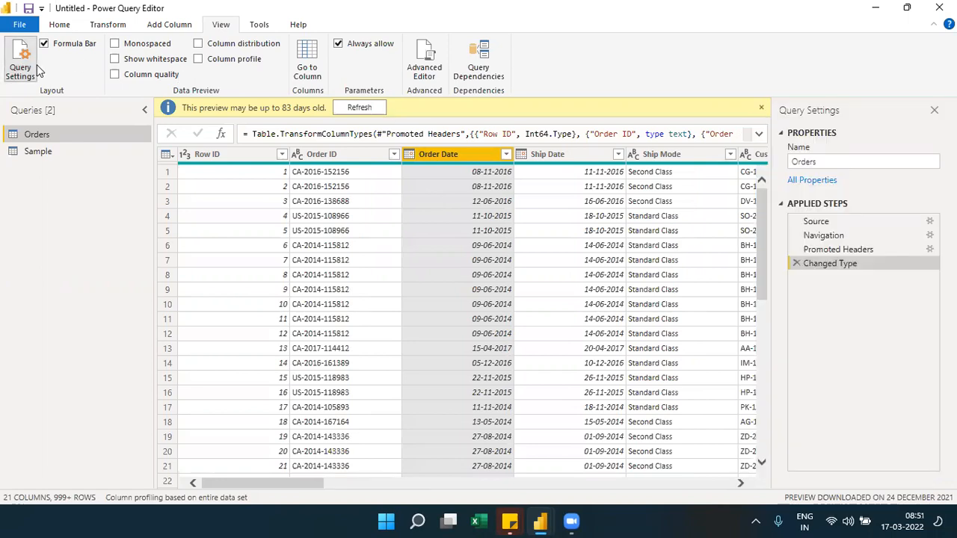
- Jump to the State column of the Orders query with Go to Column
left_click(304, 73)
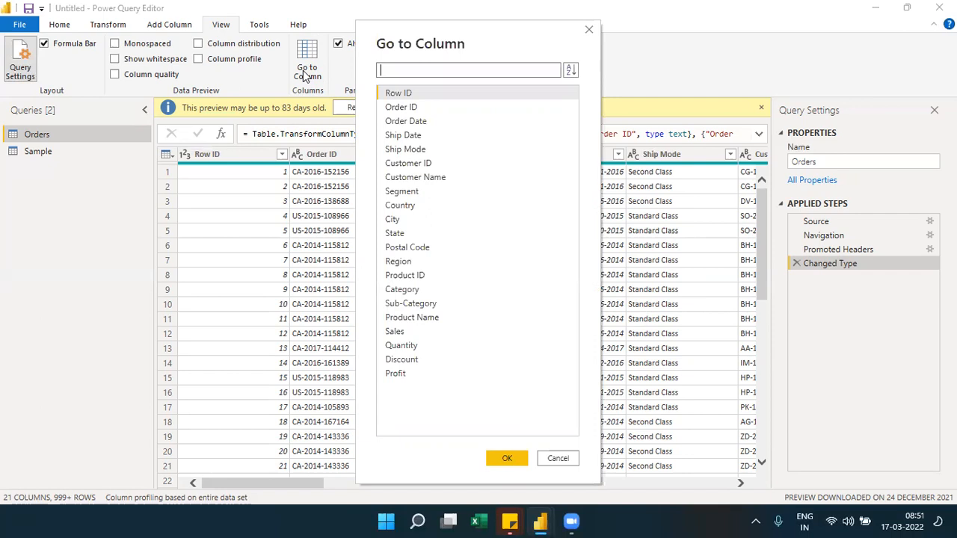
left_click(392, 236)
left_click(497, 457)
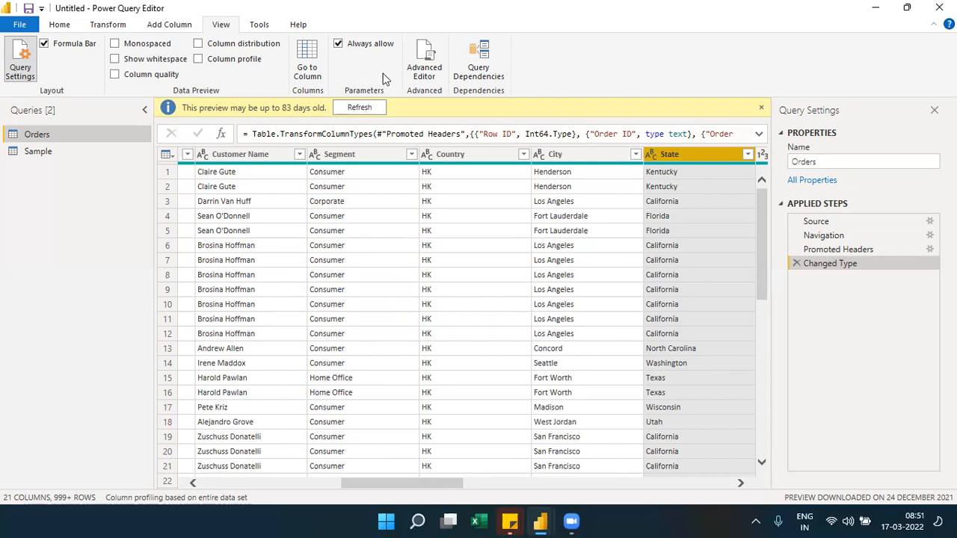
- Examine the Orders query's code lines for the source, sheet and promoted headers in the Advanced Editor, and leave it unedited
left_click(440, 68)
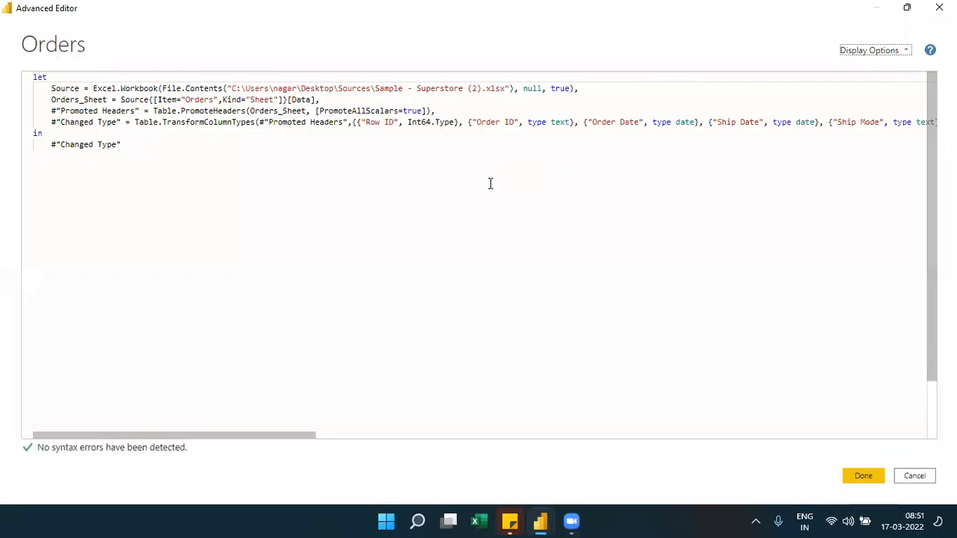
left_click(913, 478)
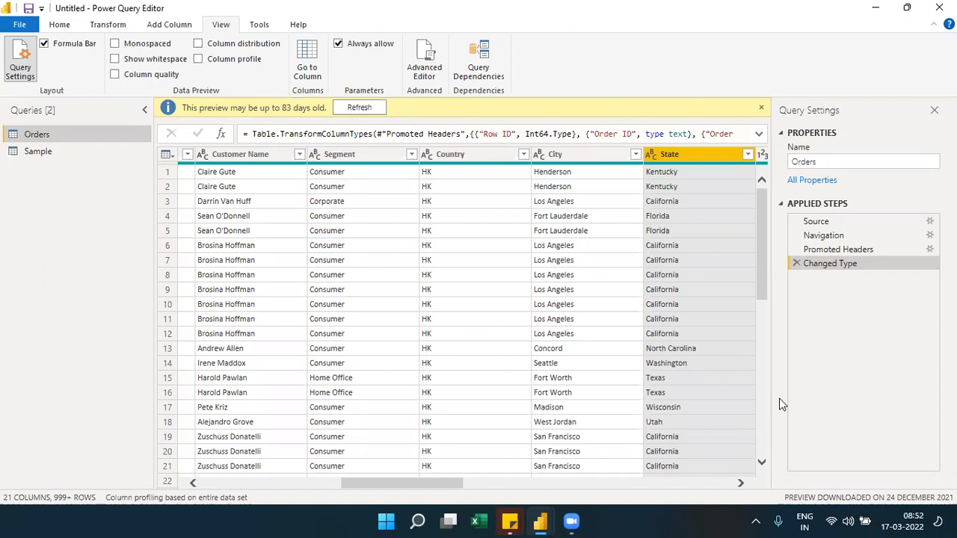
left_click(440, 81)
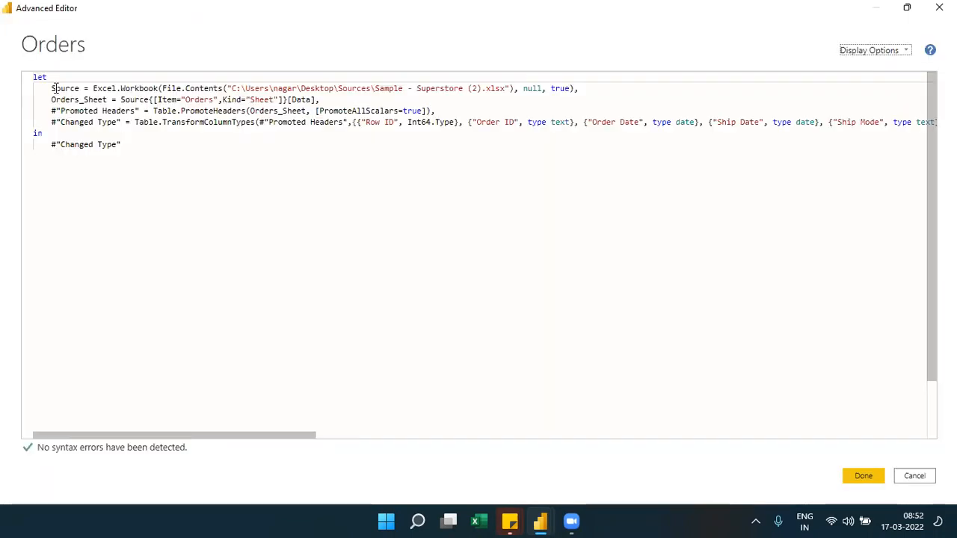
left_click_drag(51, 99, 222, 99)
left_click_drag(323, 96, 472, 112)
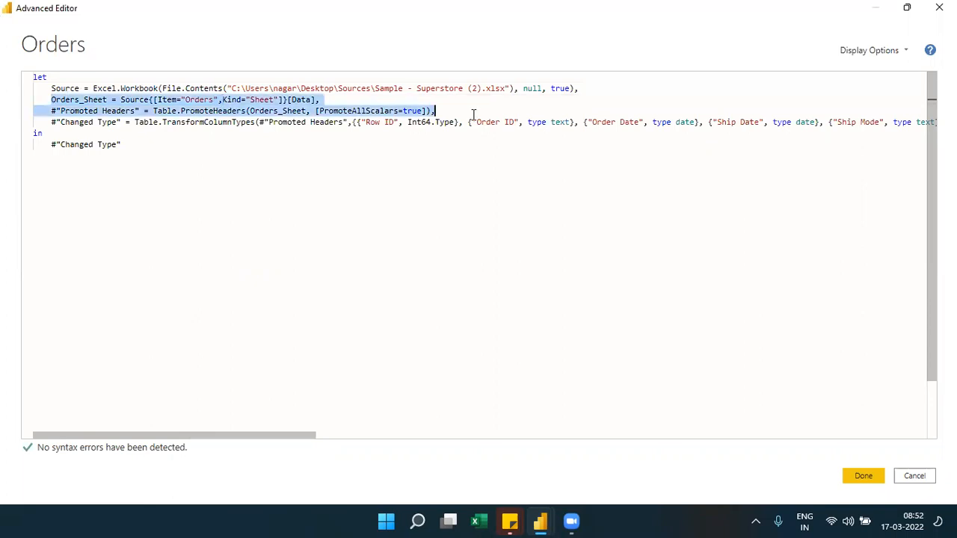
left_click_drag(583, 88, 278, 99)
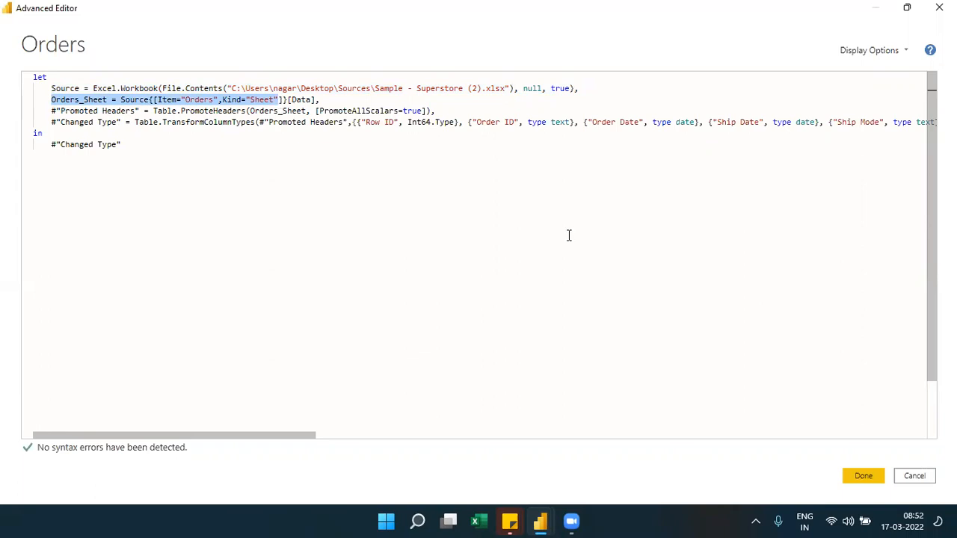
left_click(899, 479)
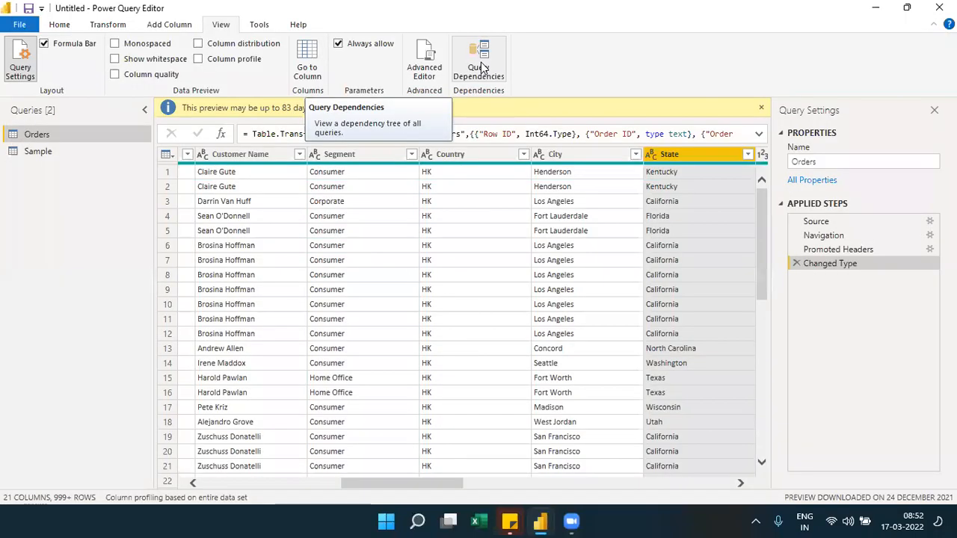
- View the Query Dependencies diagram for Sample and Orders, zoomed out, and close it
left_click(483, 67)
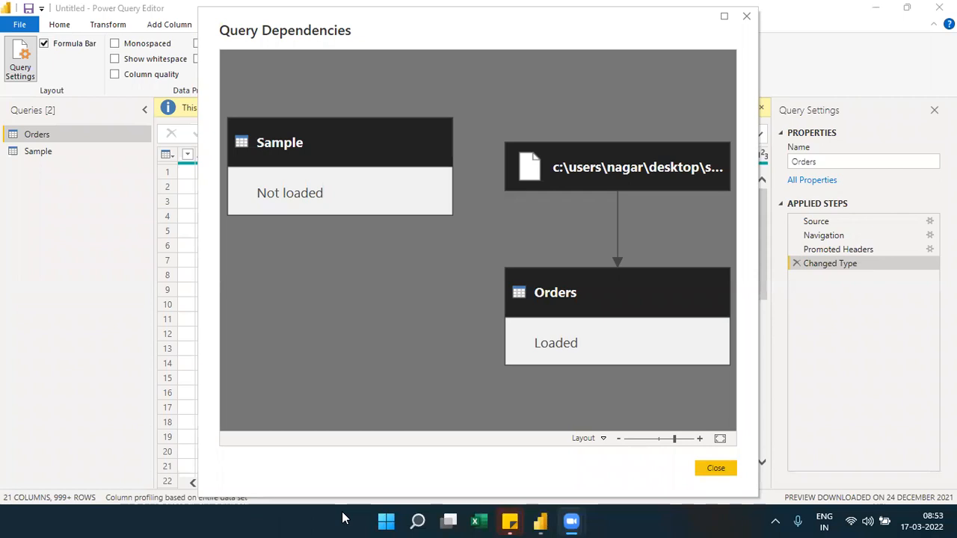
mouse_move(539, 521)
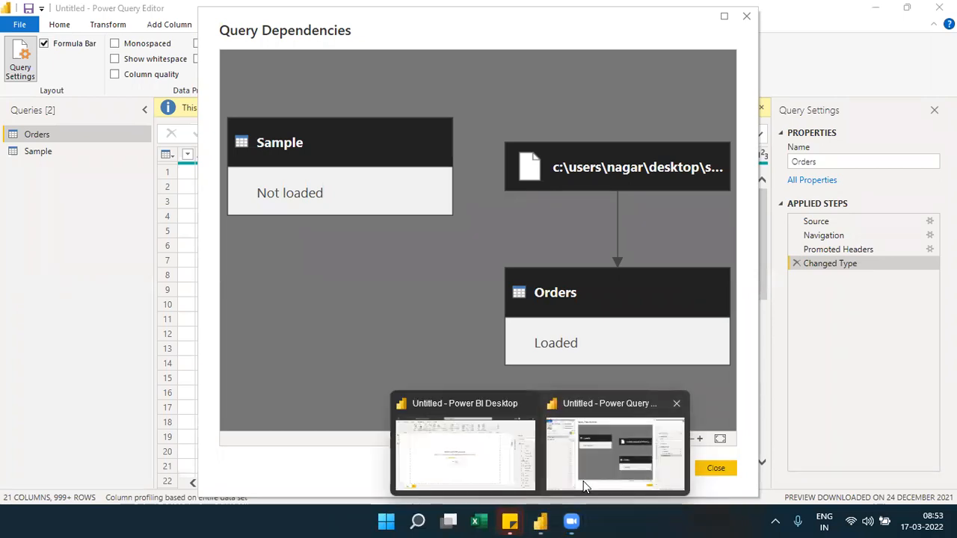
left_click(585, 486)
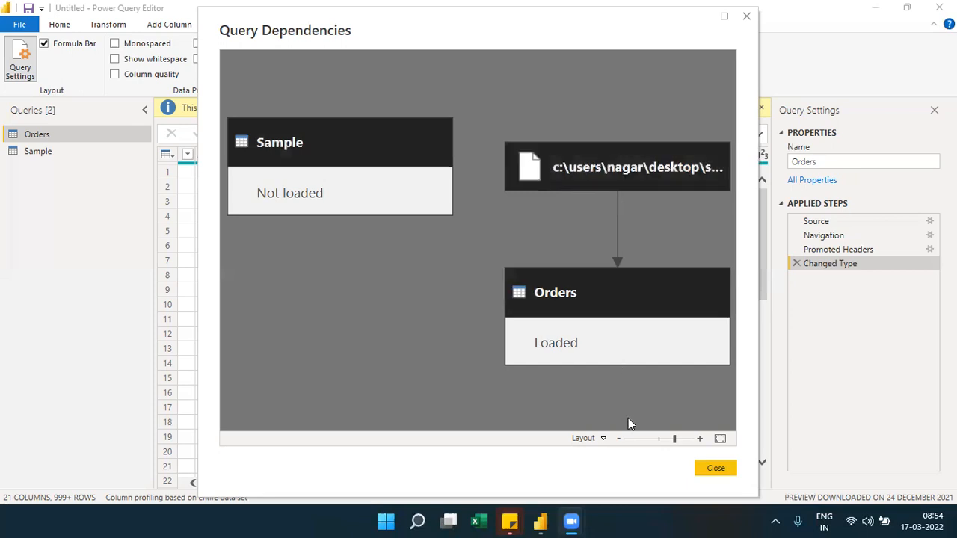
left_click(619, 438)
left_click(618, 438)
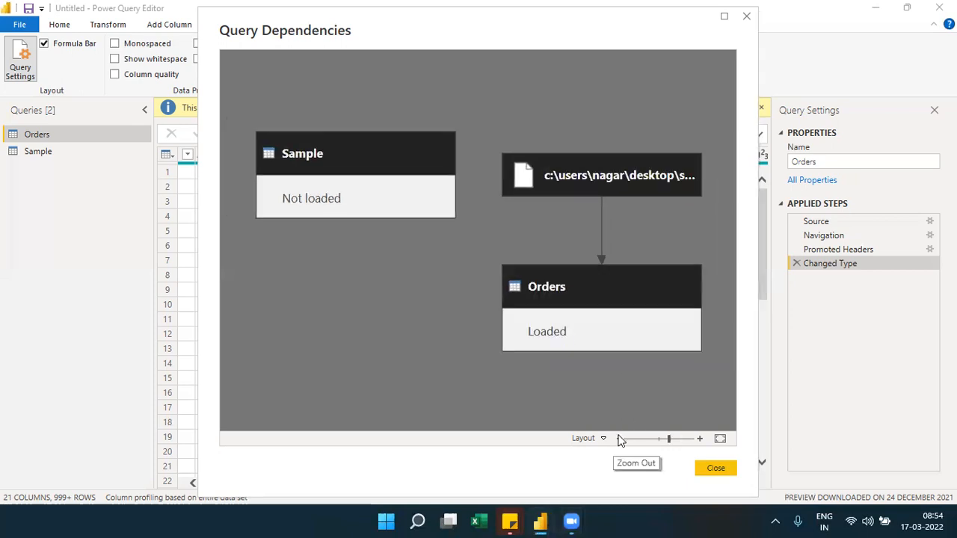
left_click(619, 438)
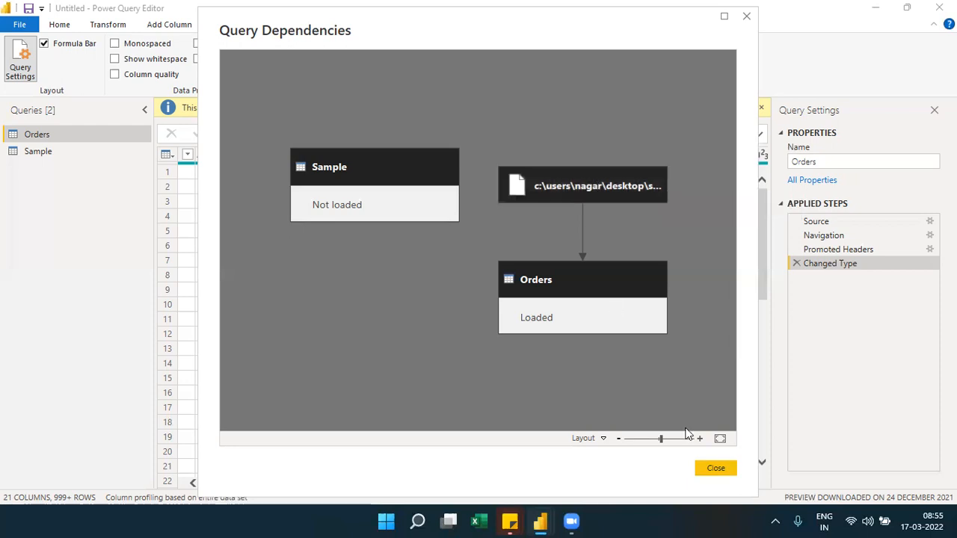
left_click(713, 469)
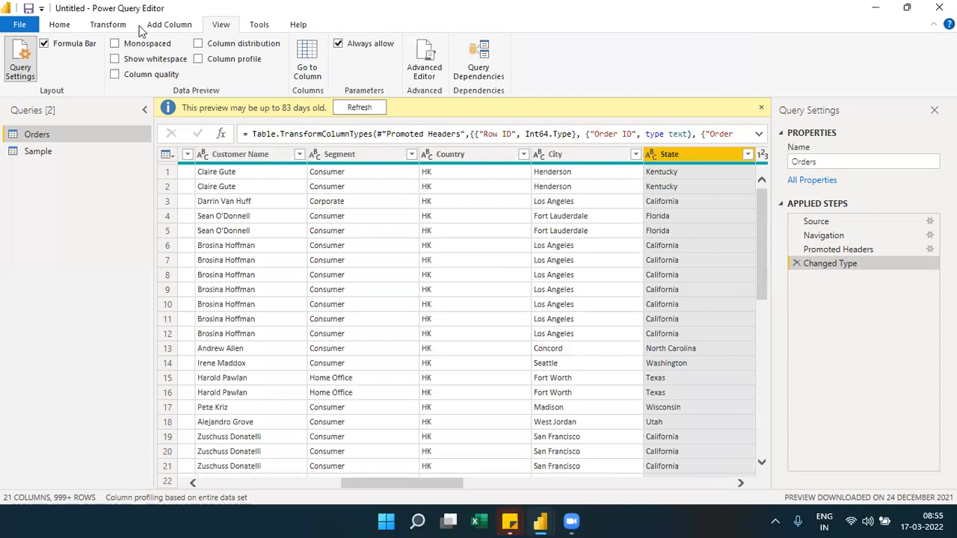
- Review the available options for closing and applying, adding a new source, and reusing recent sources
left_click(60, 25)
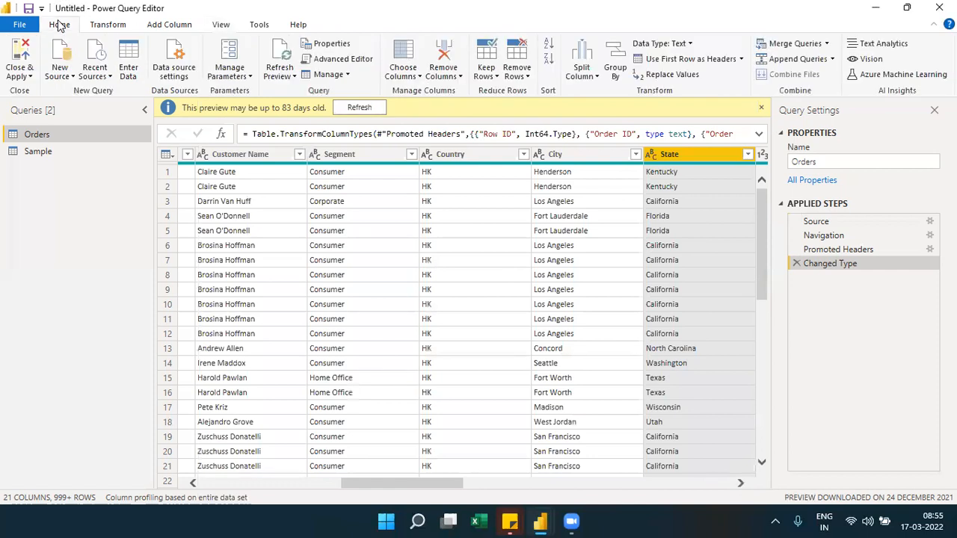
left_click(30, 77)
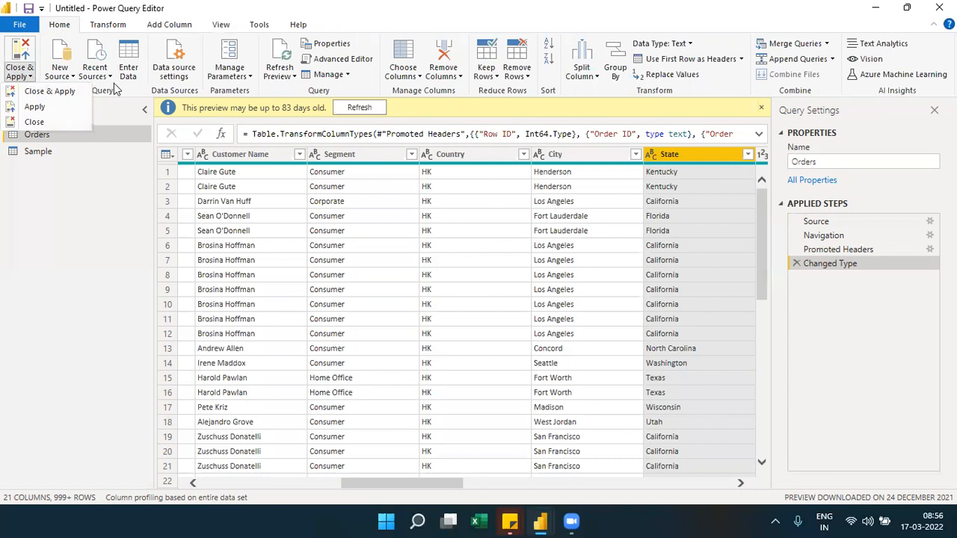
left_click(74, 77)
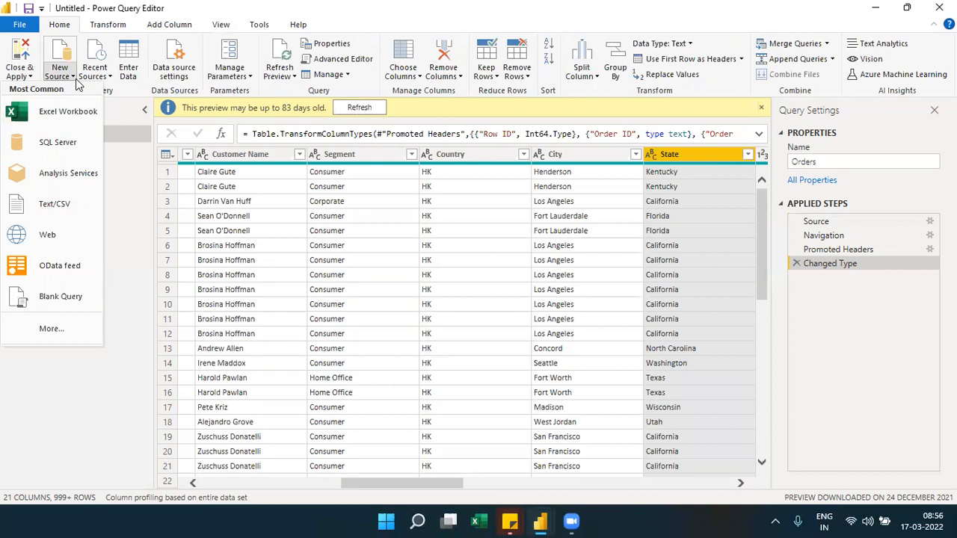
left_click(108, 82)
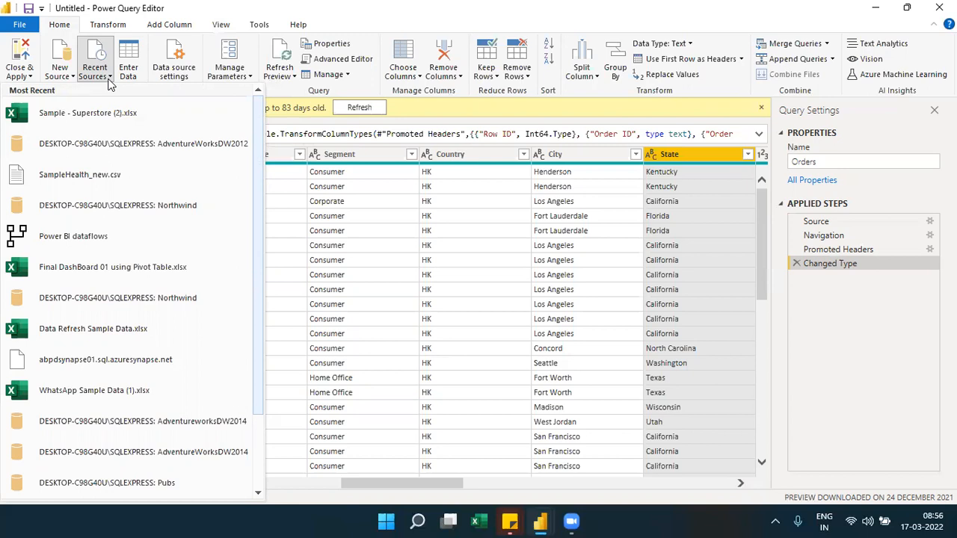
left_click(108, 81)
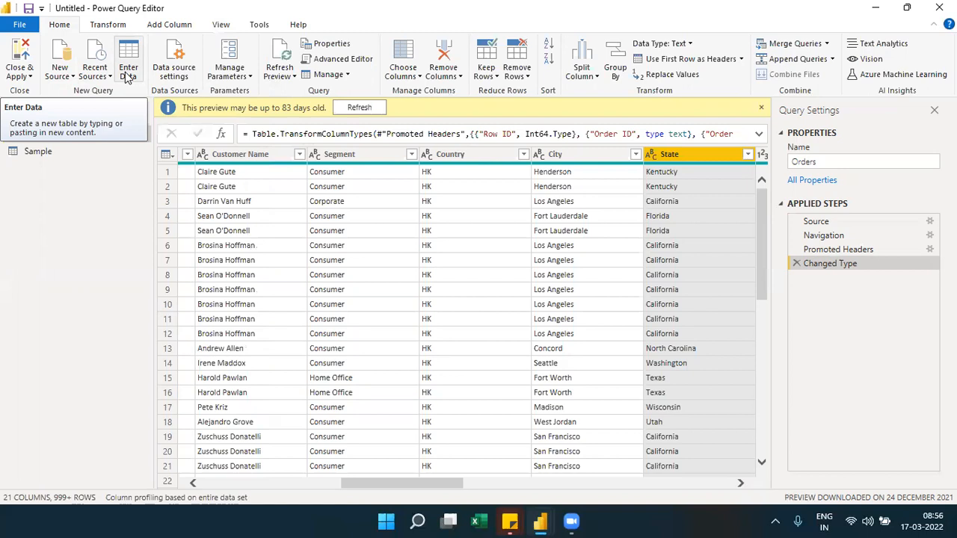
- Change the data source in the current file to the Excel workbook Sample - Superstore.xls in the Downloads folder
left_click(172, 69)
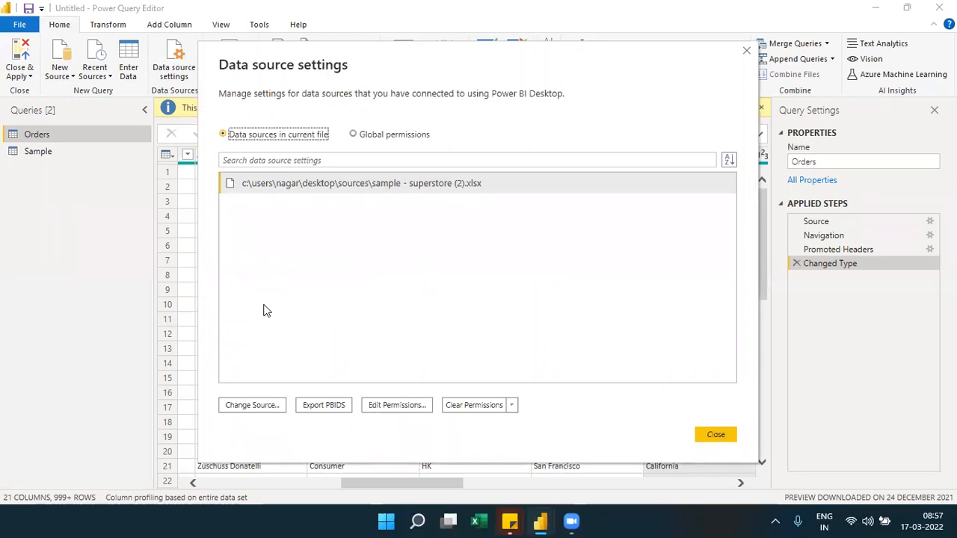
left_click(266, 410)
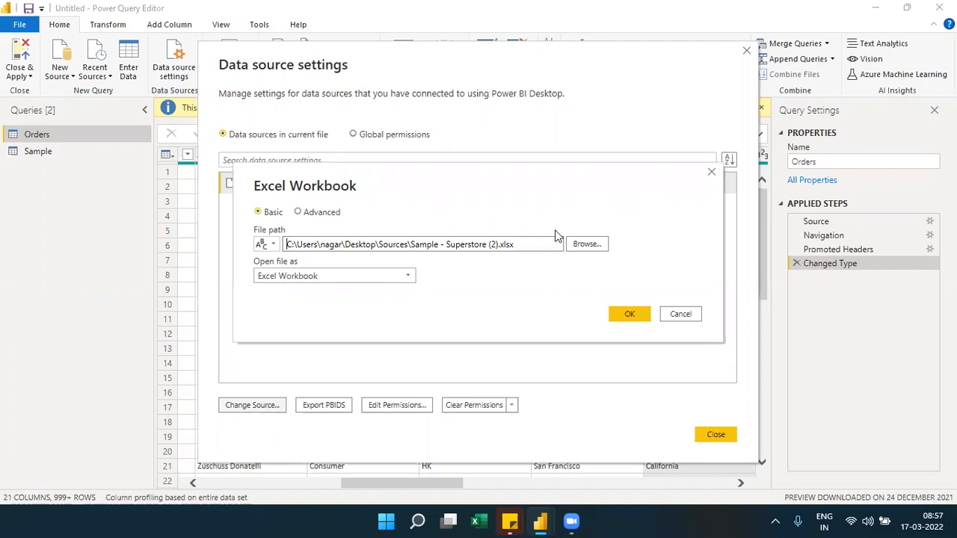
left_click(585, 244)
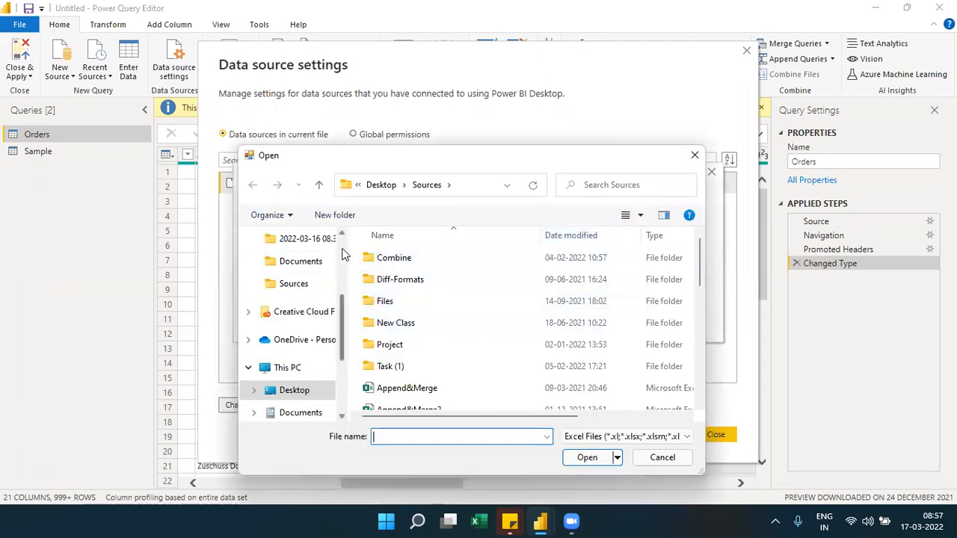
scroll(342, 254, "up", 3)
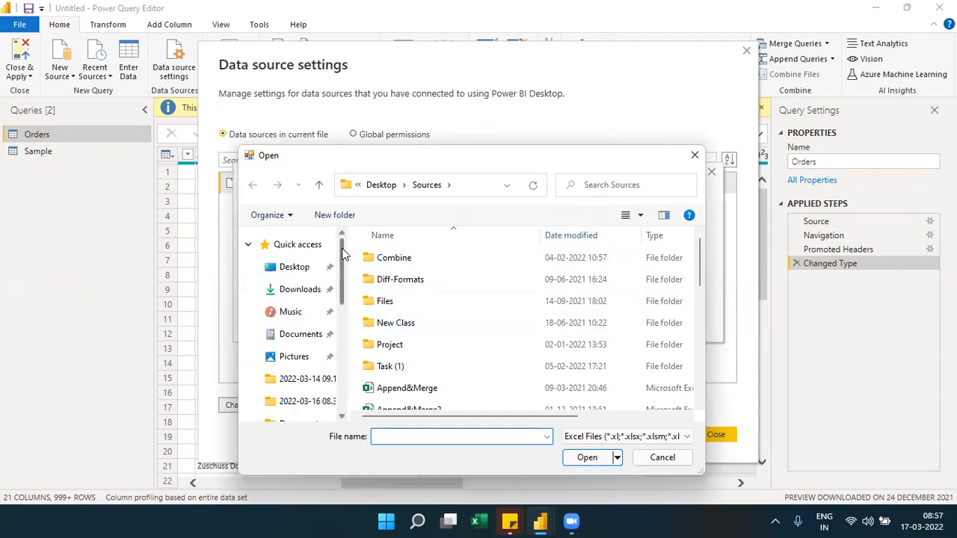
left_click(306, 290)
left_click(382, 437)
type("samp")
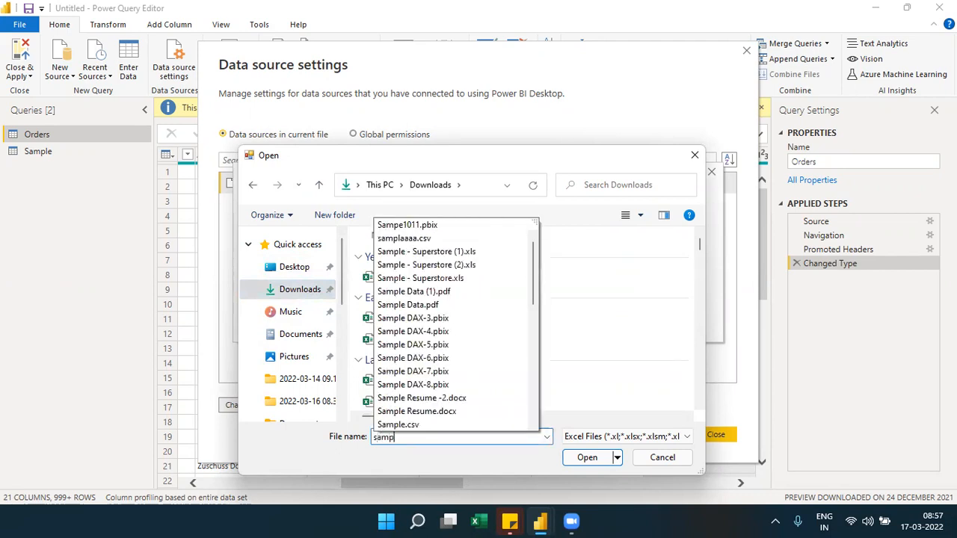
type("le")
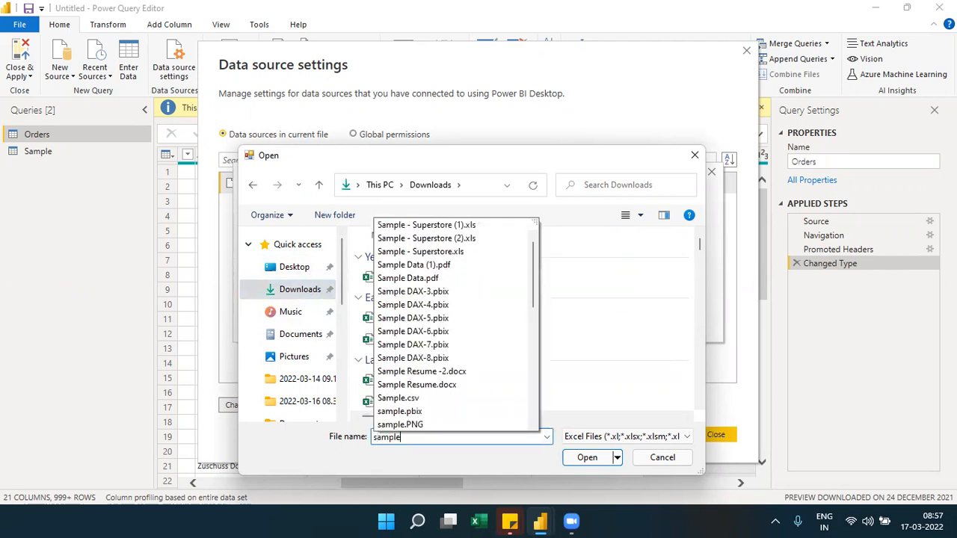
left_click(410, 255)
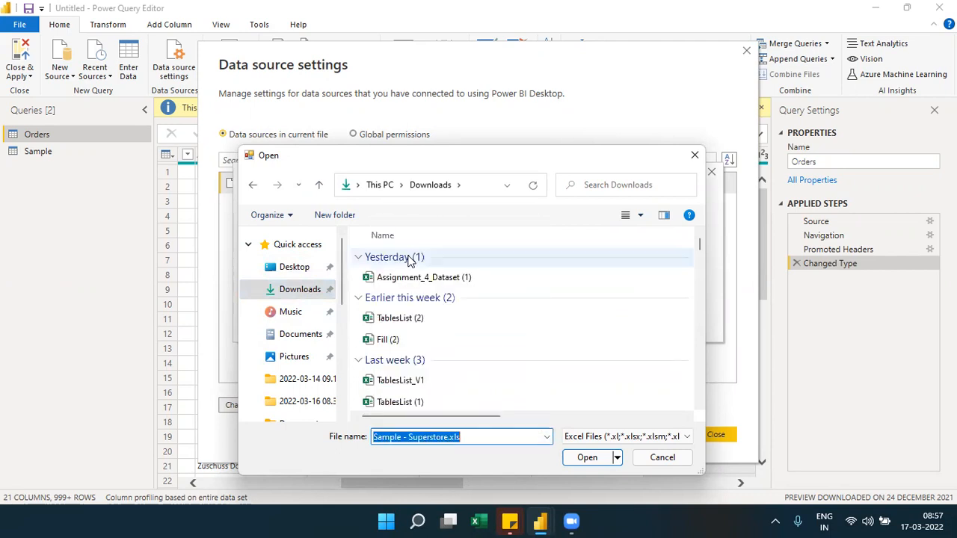
left_click(583, 457)
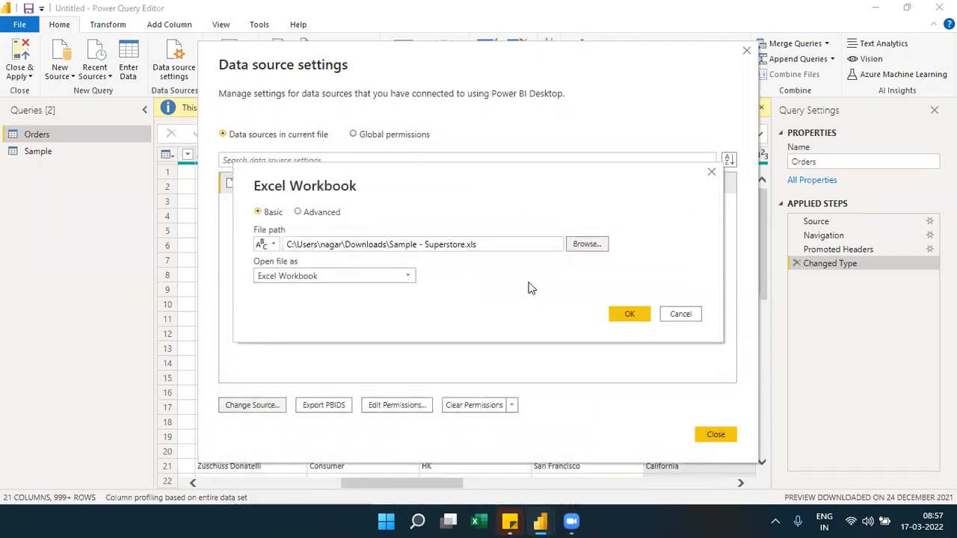
left_click(633, 314)
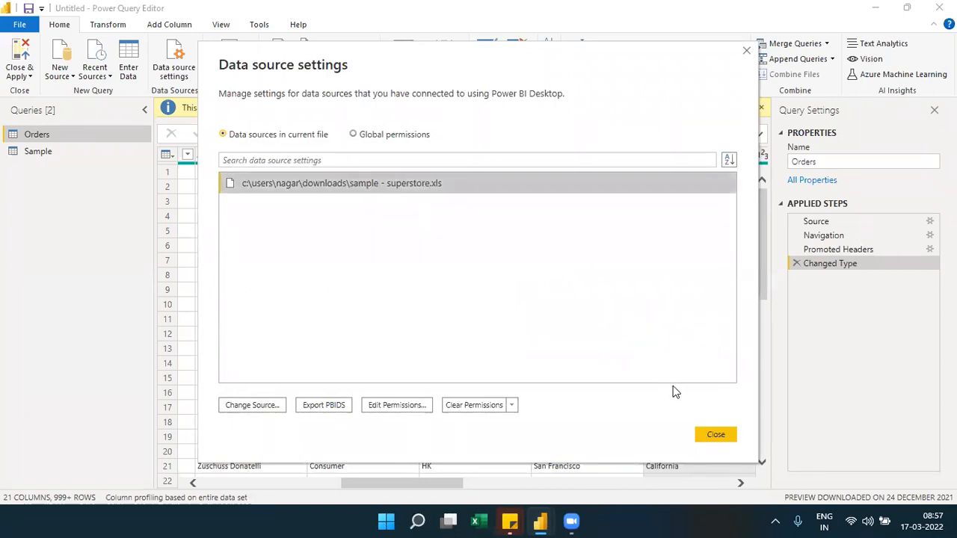
- Change the data source back to Sample - Superstore (2).xlsx in the Desktop Sources folder
left_click(280, 406)
left_click(580, 243)
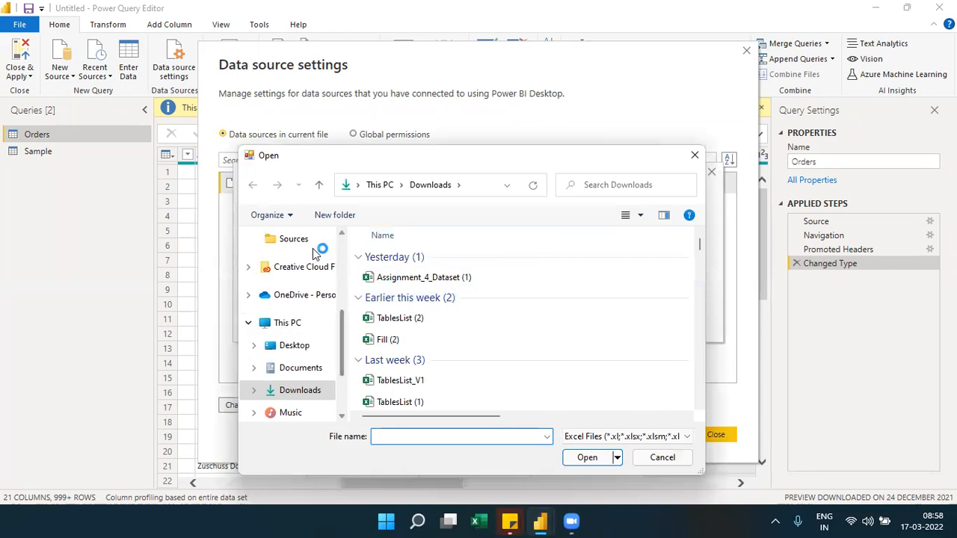
left_click(306, 244)
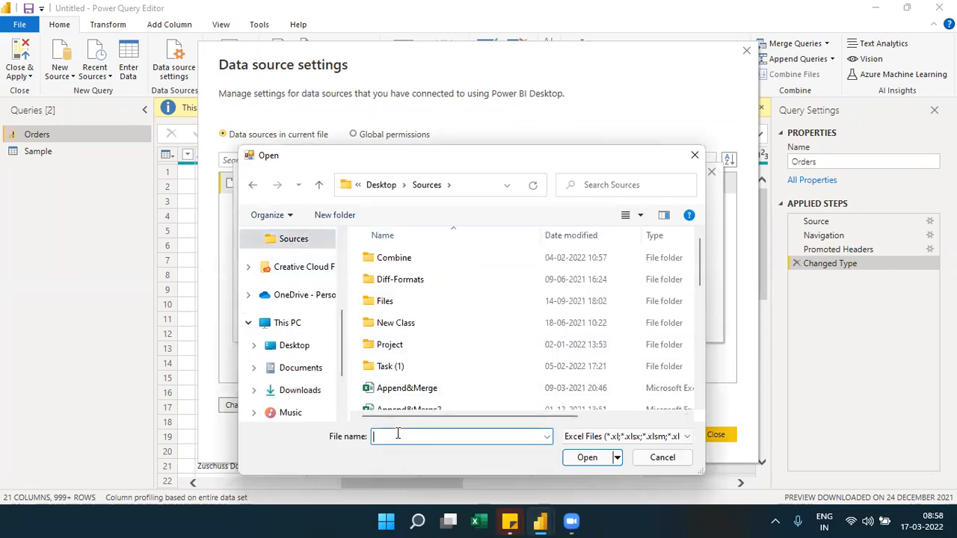
type("sampl")
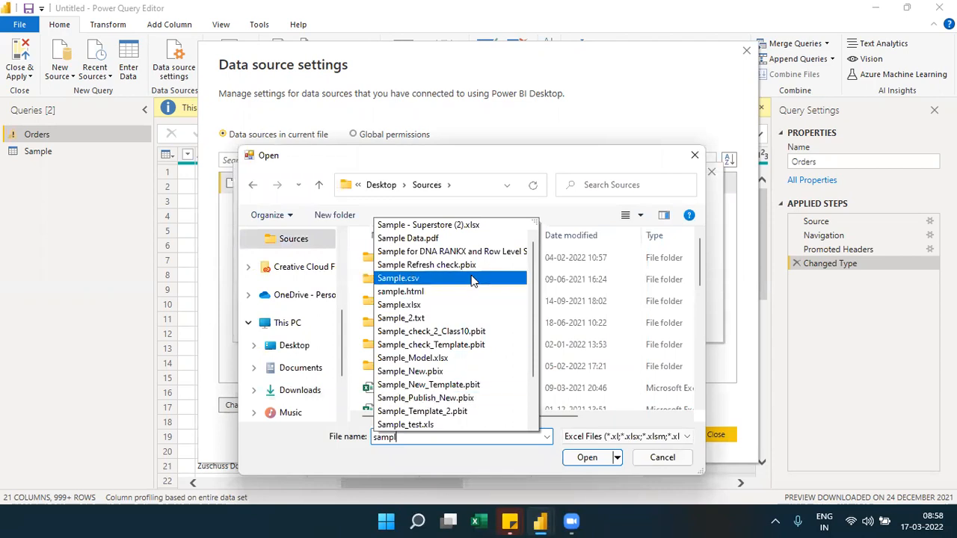
left_click(407, 224)
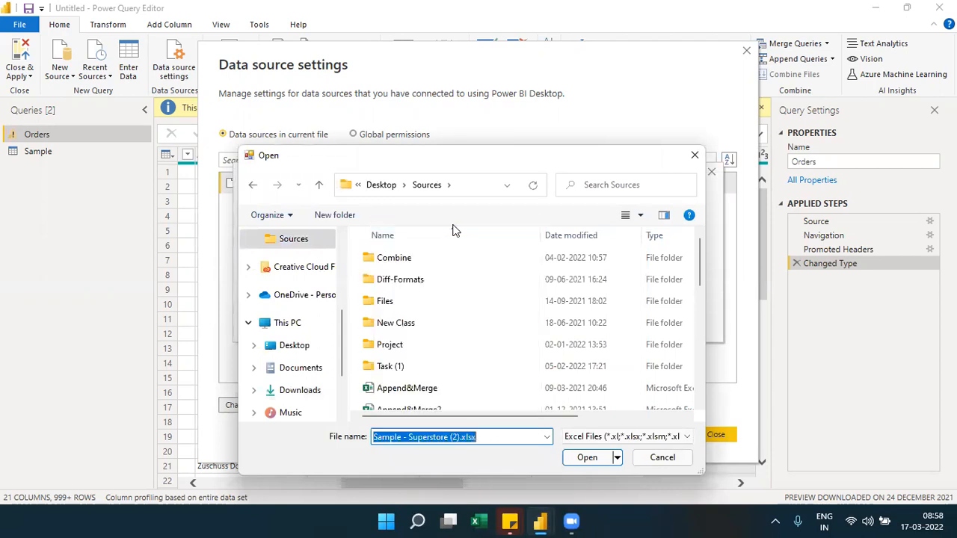
left_click(584, 457)
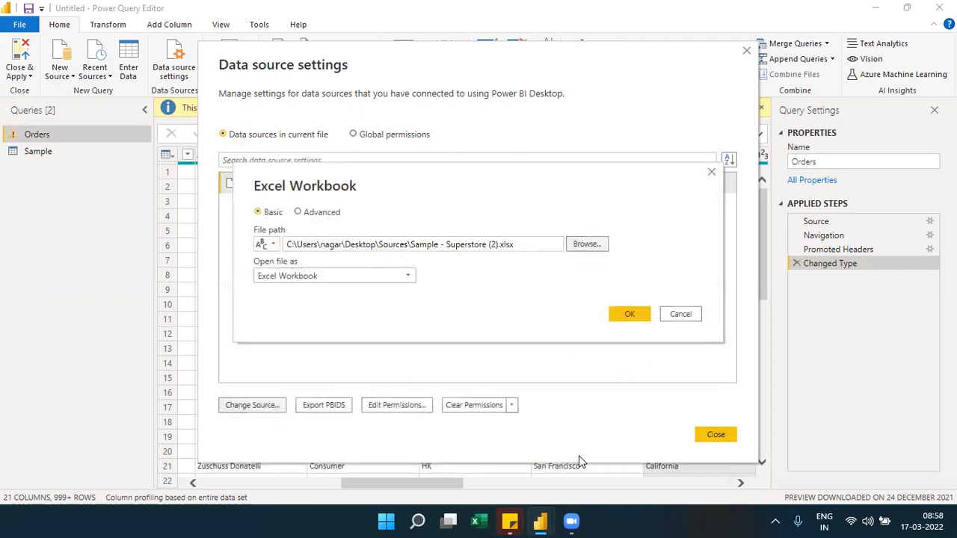
left_click(615, 316)
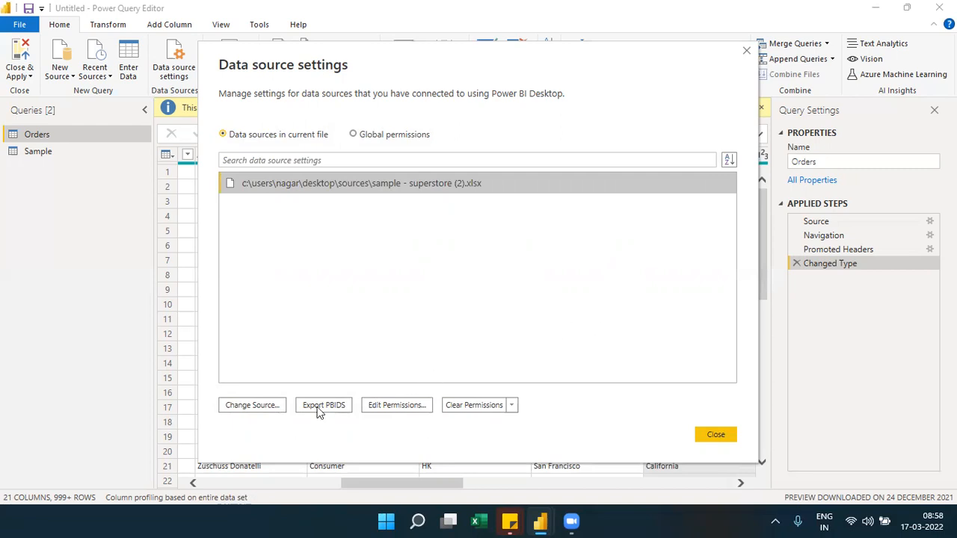
- Review the workbook's source path and privacy level permissions without editing them, and close the data source settings
left_click(270, 411)
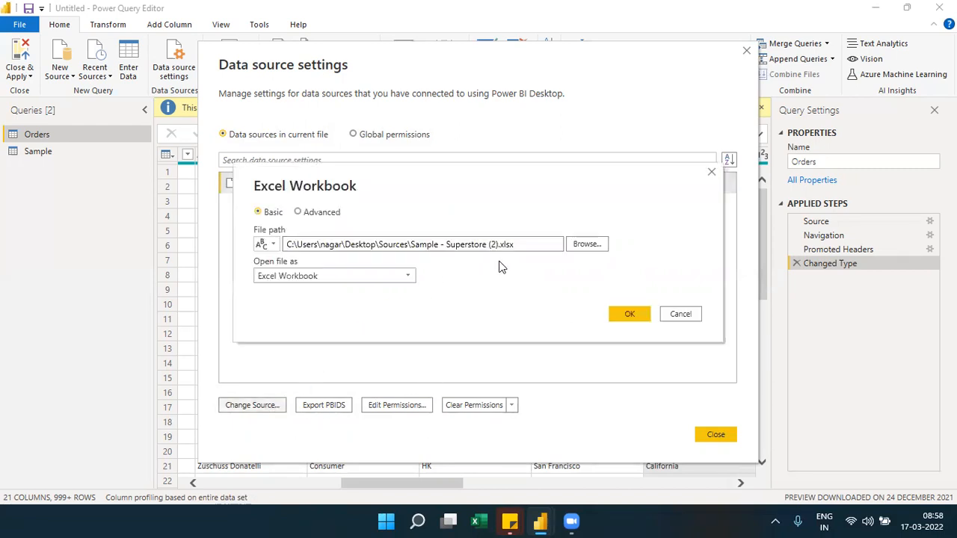
left_click(710, 173)
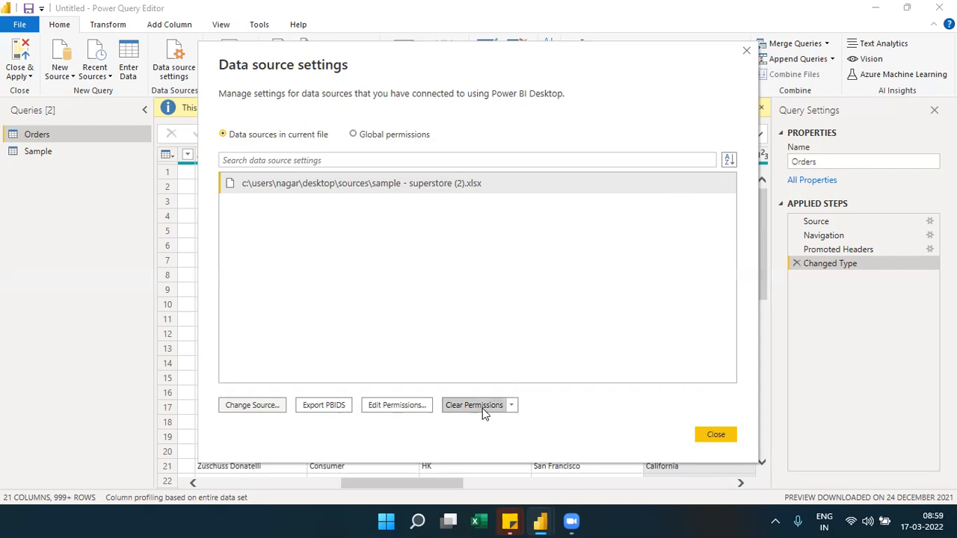
left_click(423, 405)
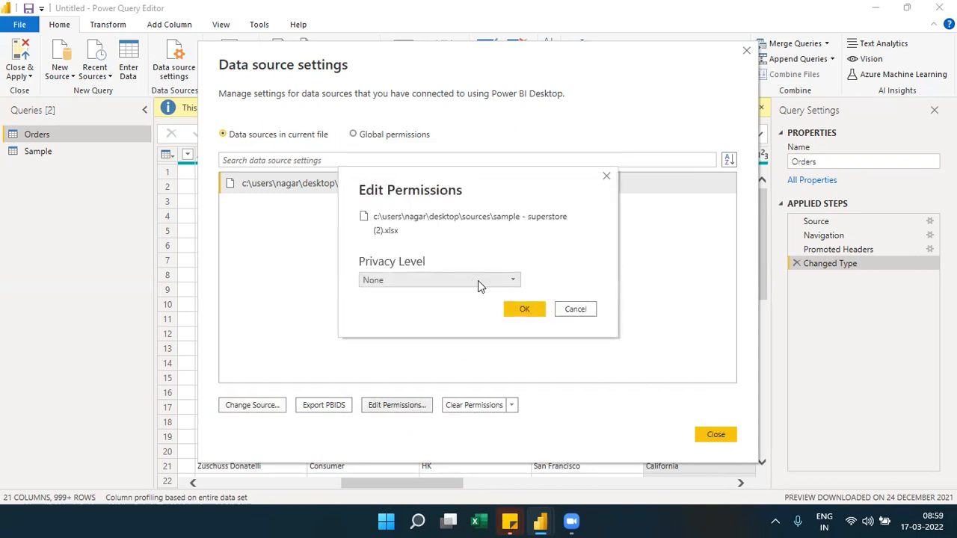
left_click(604, 178)
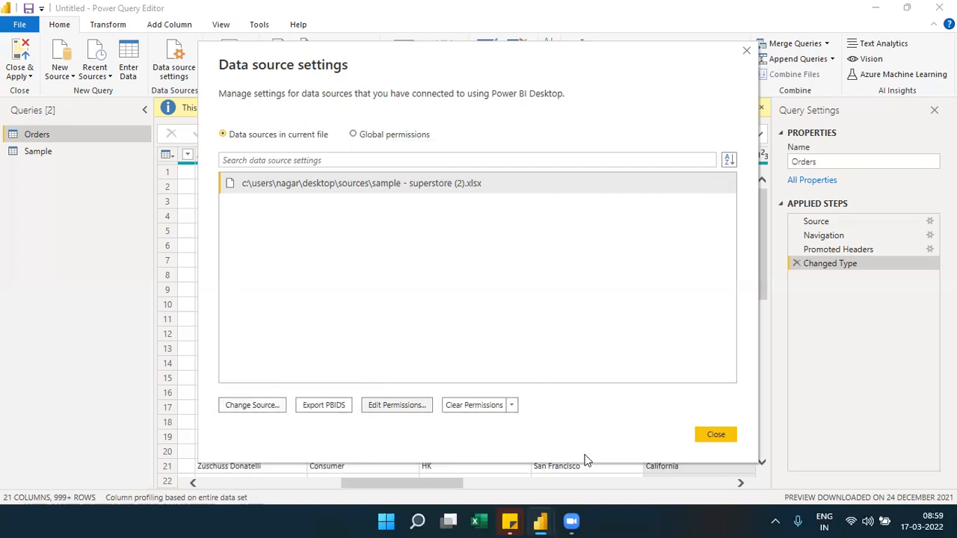
left_click(719, 435)
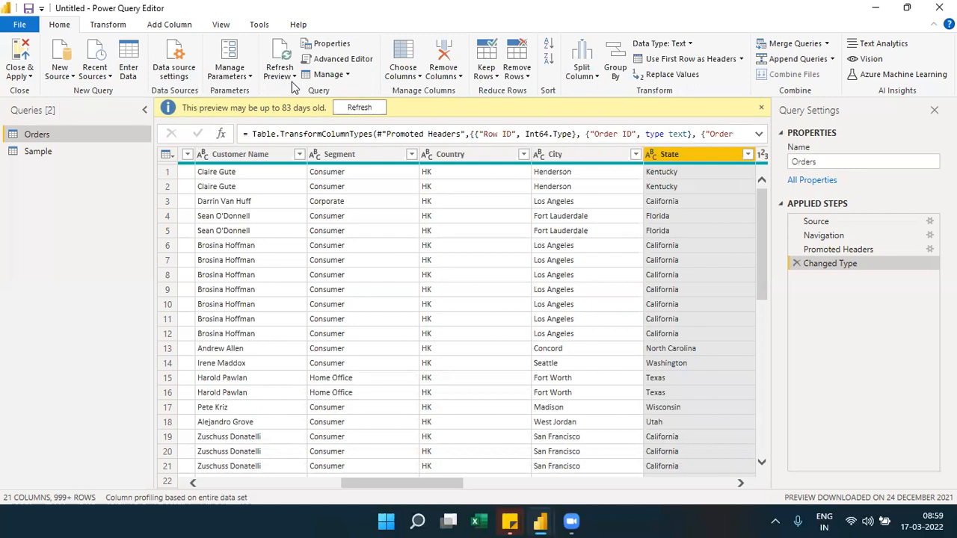
- Open Choose Columns for the Orders query, deselect all columns, and close the dialog without applying
left_click(418, 78)
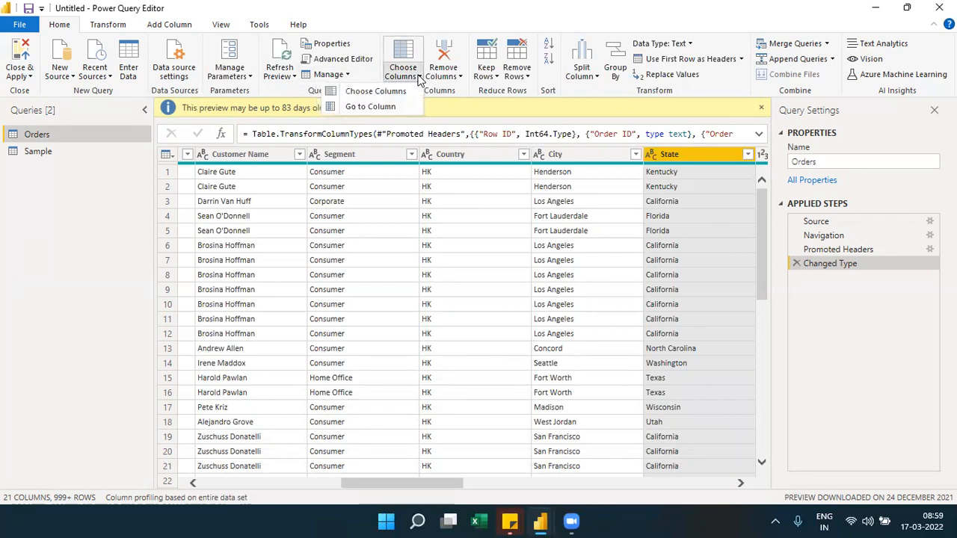
left_click(442, 97)
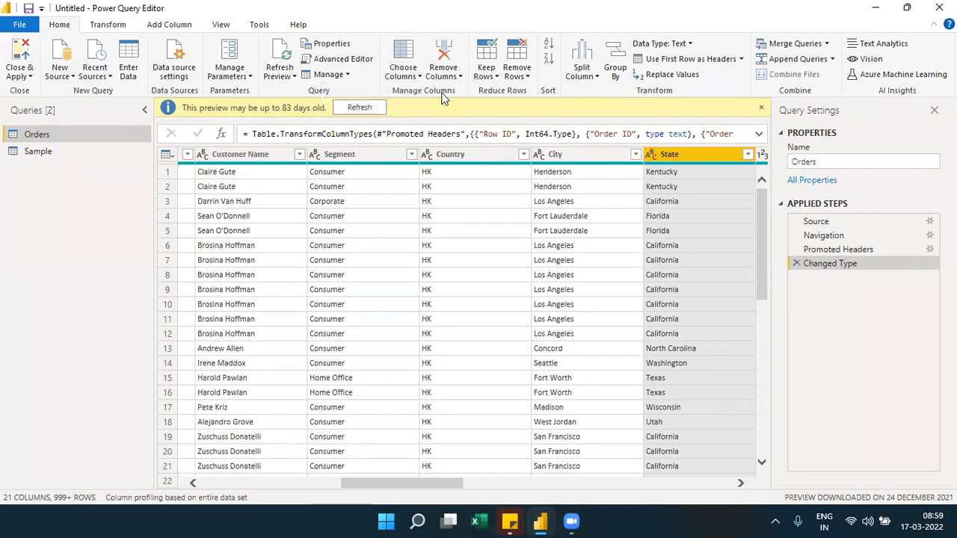
left_click(409, 86)
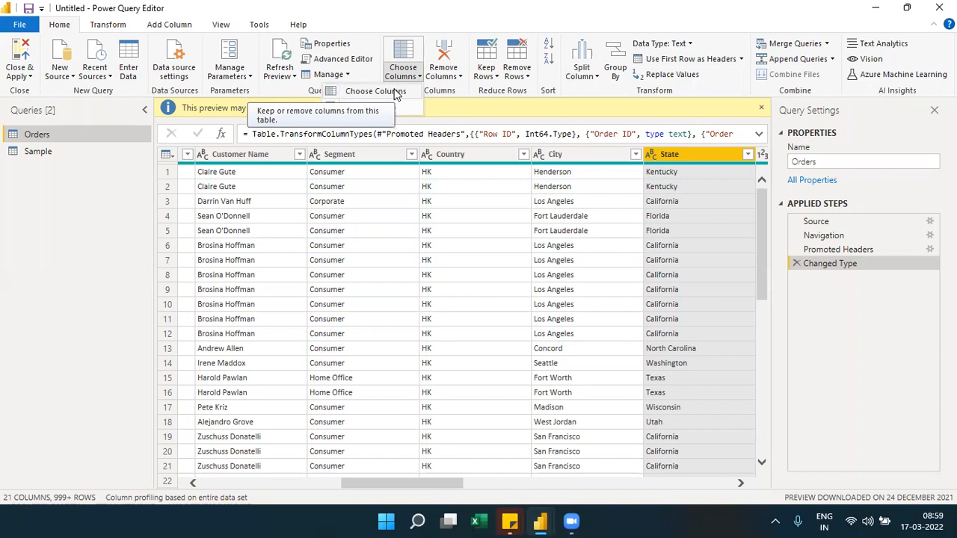
left_click(395, 93)
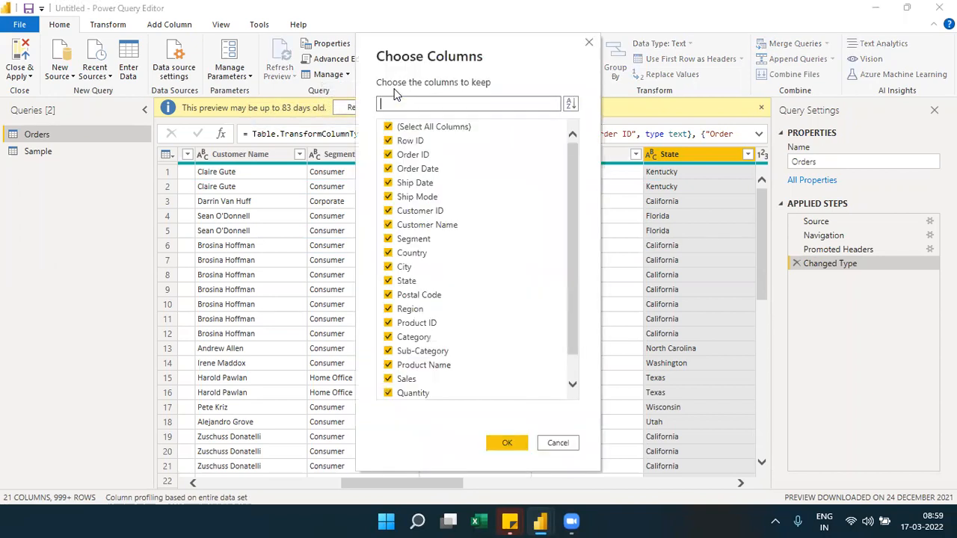
left_click(388, 128)
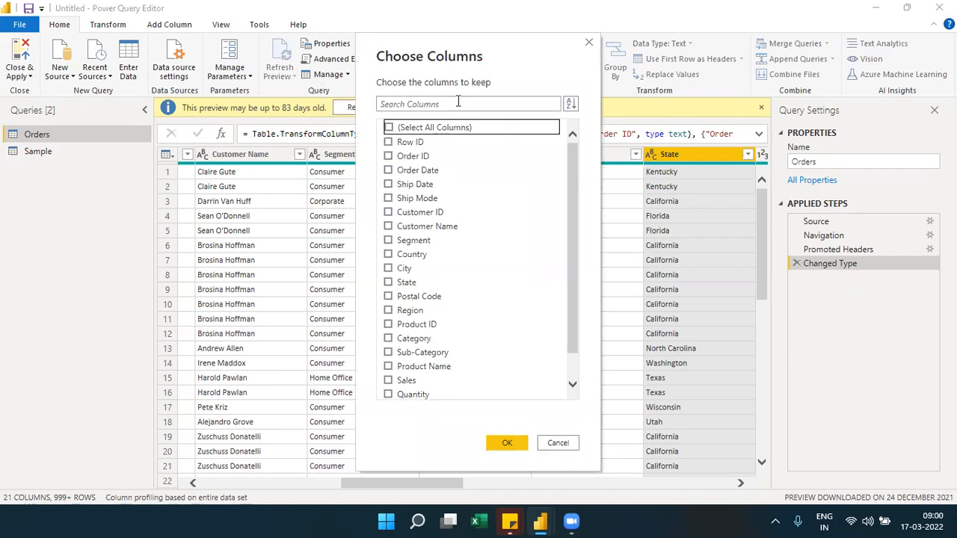
left_click(589, 43)
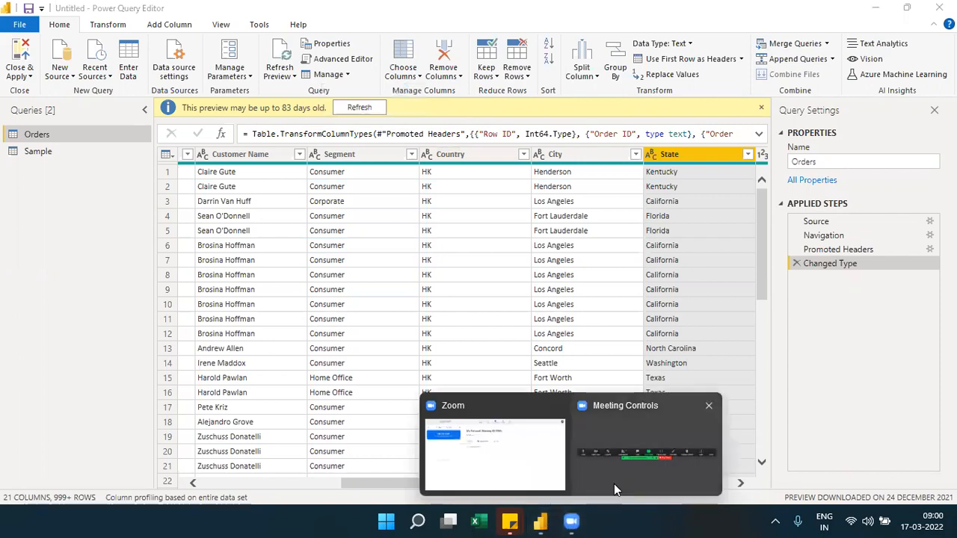
- Review the commands available for the Segment column and the Go to Column list, leaving both unused
left_click(386, 158)
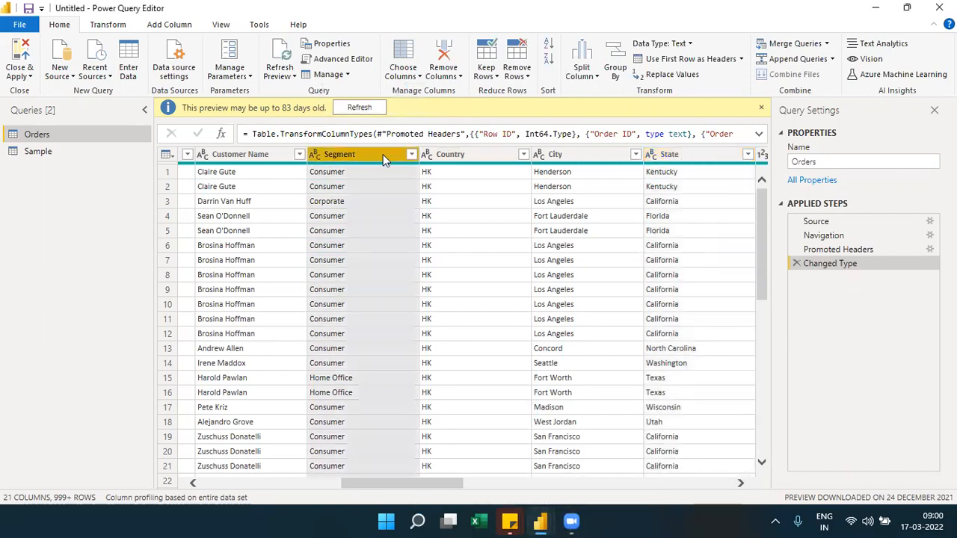
right_click(383, 158)
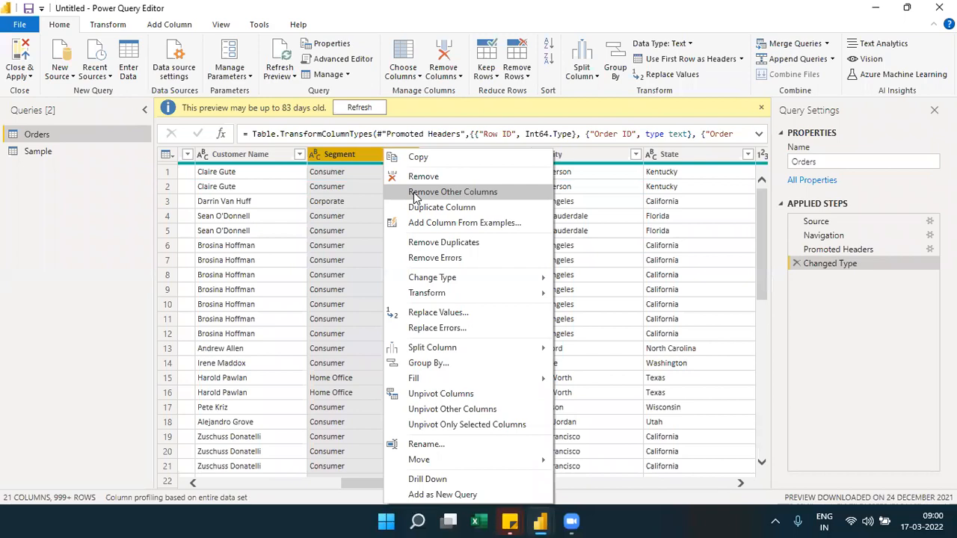
left_click(420, 77)
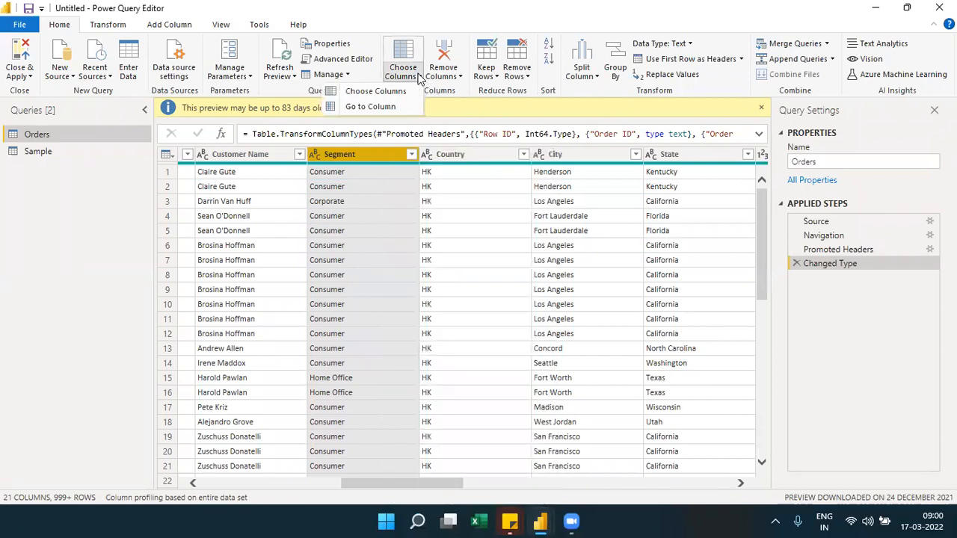
left_click(370, 108)
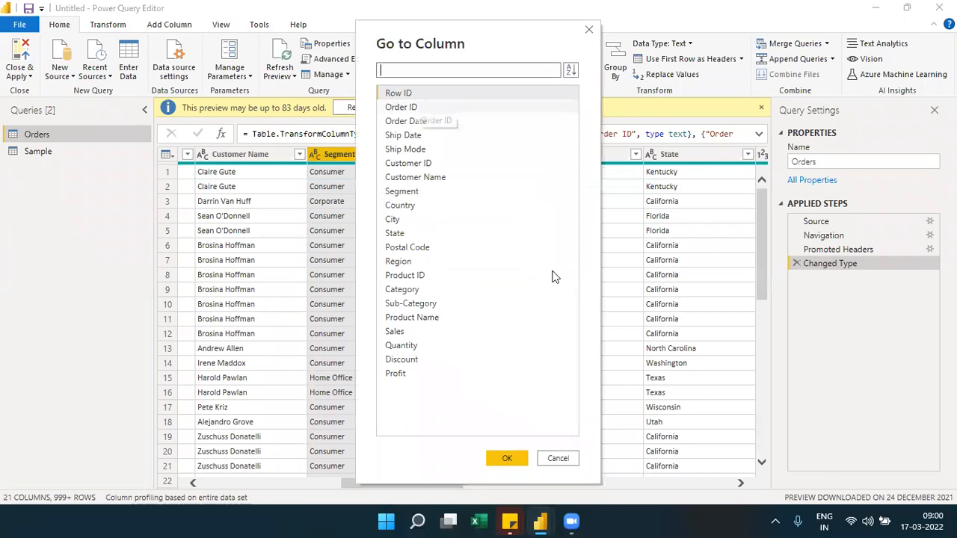
left_click(550, 461)
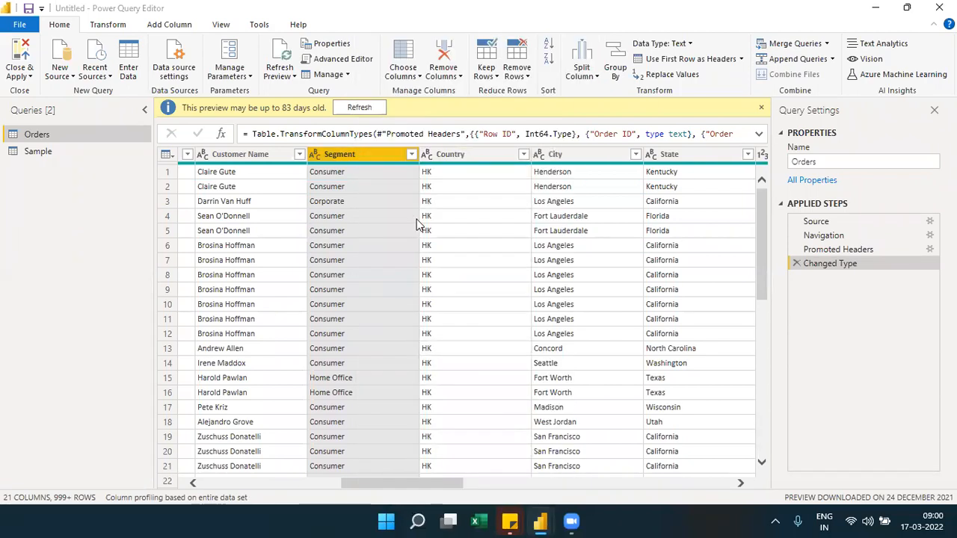
- Show again how Choose Columns clears every column to keep in Orders, and cancel the selection
left_click(420, 77)
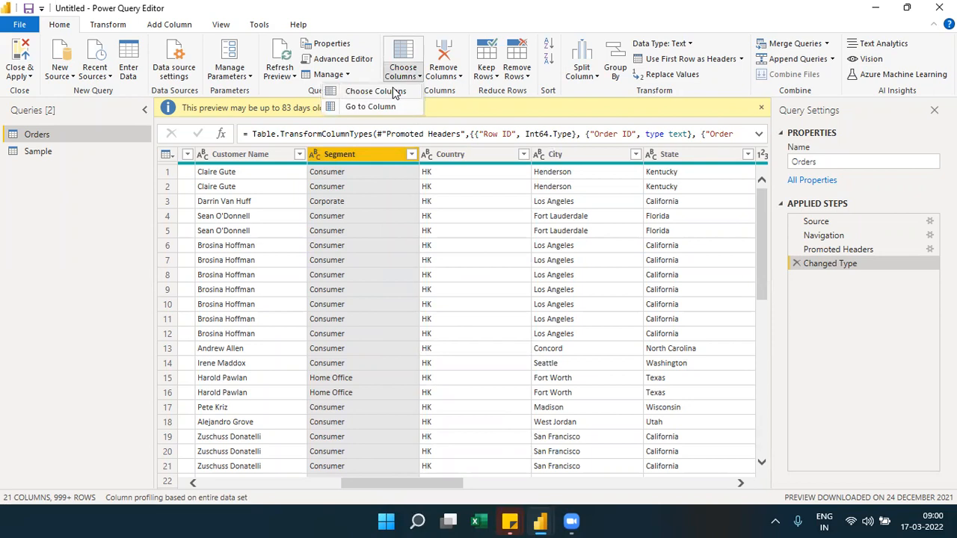
left_click(394, 91)
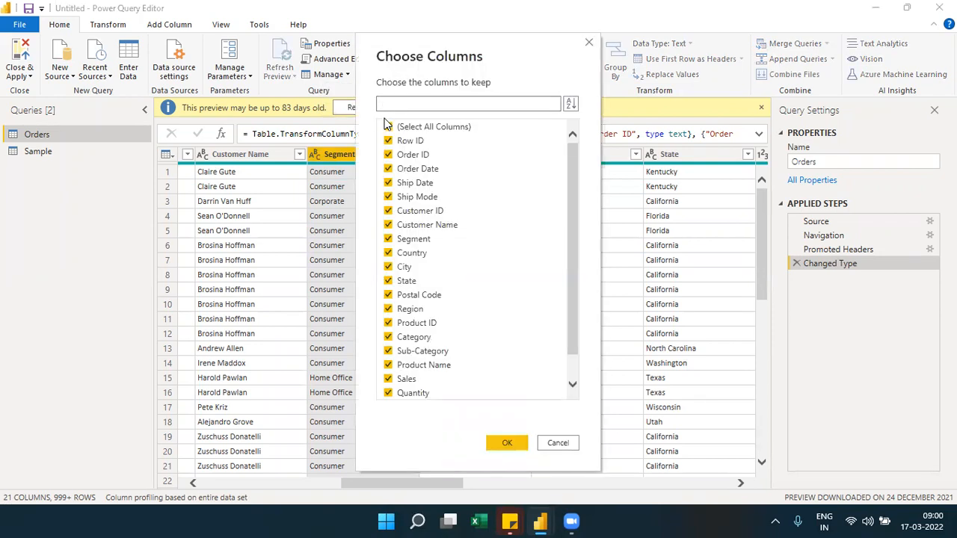
left_click(387, 126)
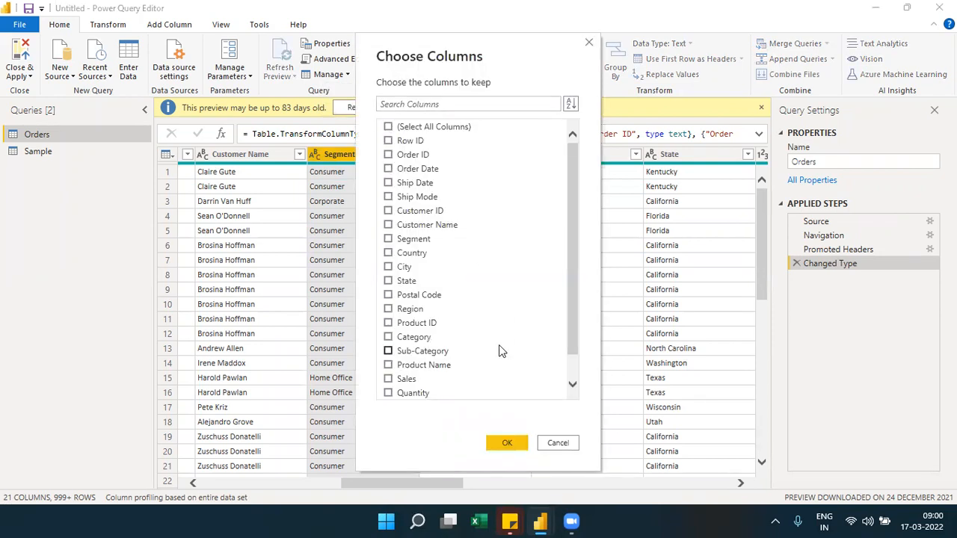
left_click(559, 444)
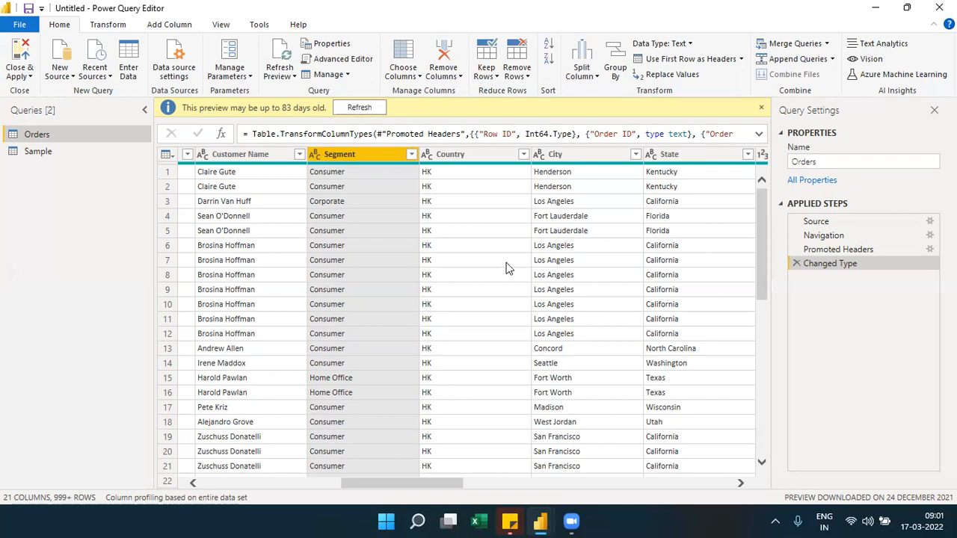
left_click(461, 76)
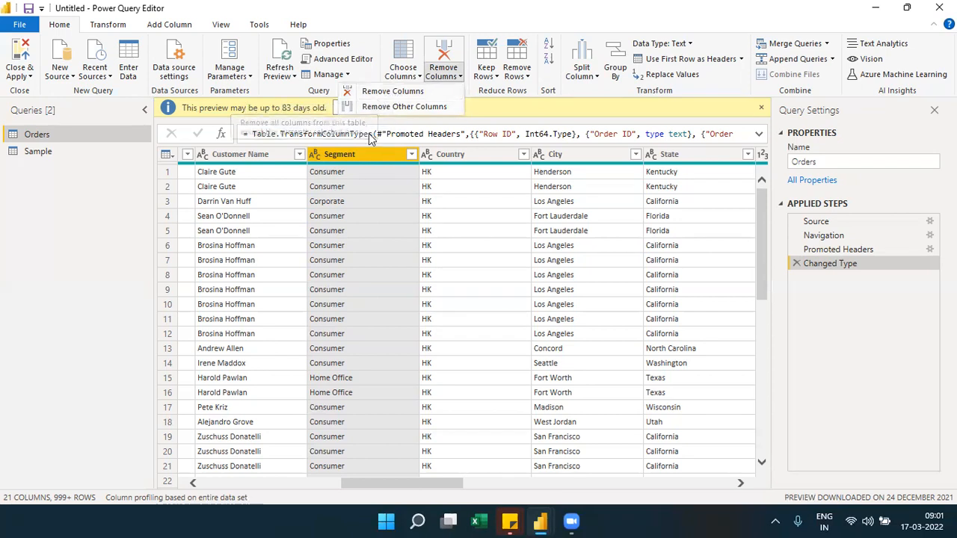
left_click(411, 77)
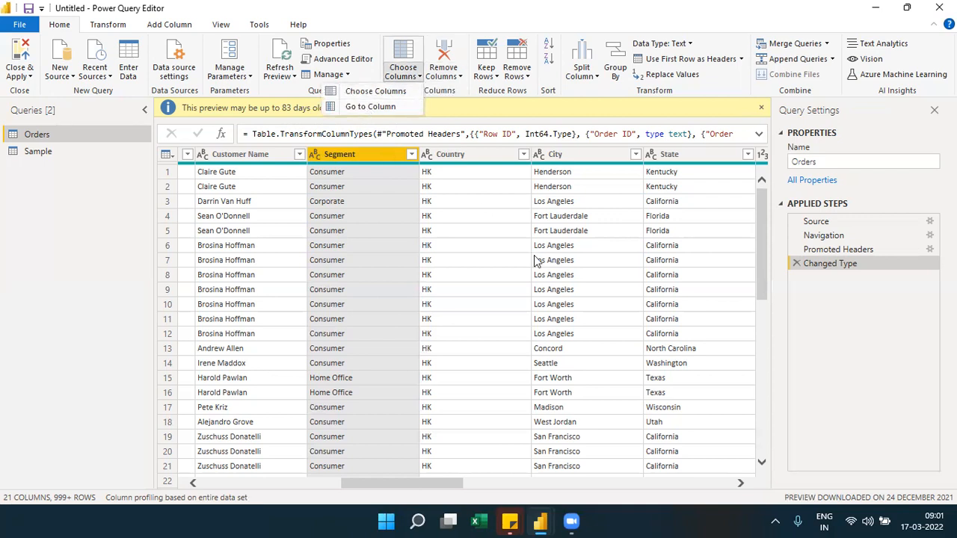
left_click(572, 521)
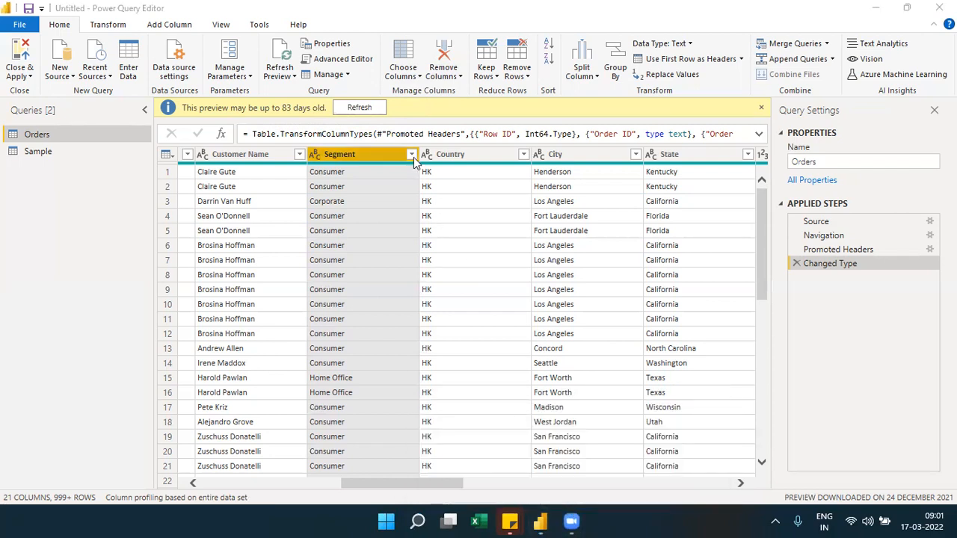
- Choose only the Row ID, Order ID and Order Date columns to keep in the Orders query
left_click(410, 77)
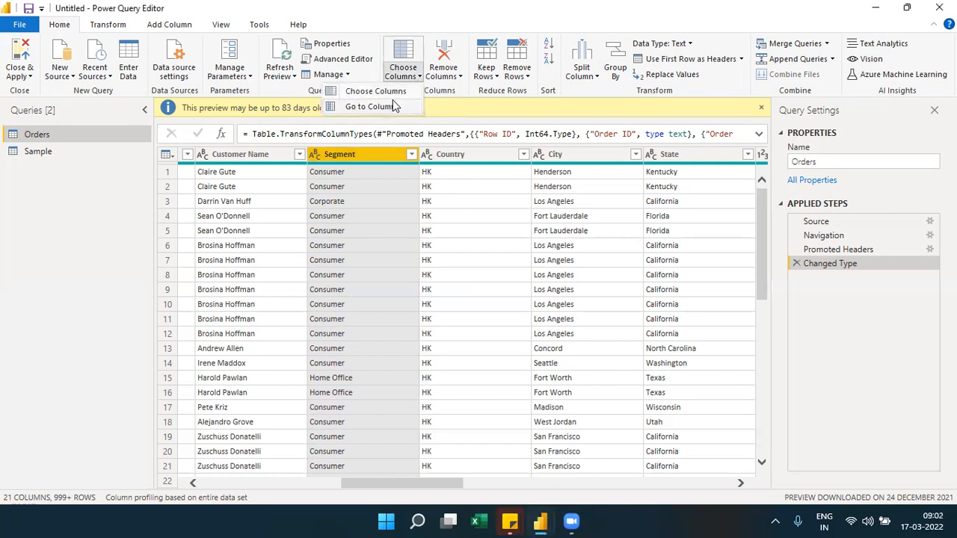
left_click(400, 91)
left_click(388, 126)
left_click(388, 140)
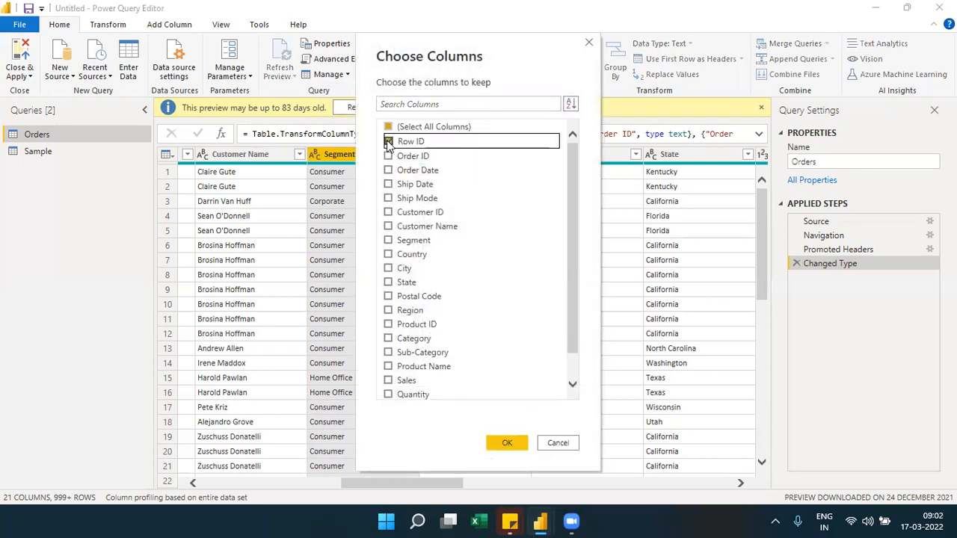
left_click(388, 154)
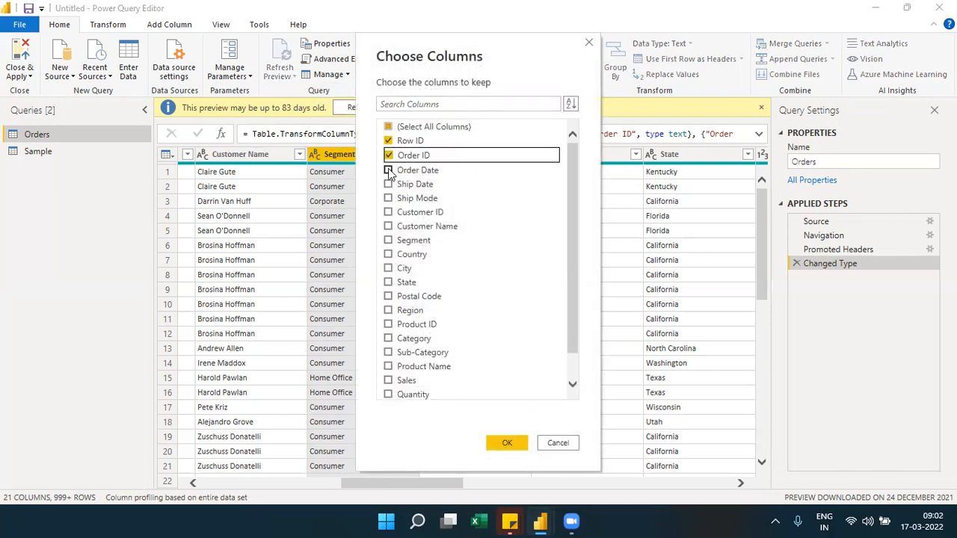
left_click(388, 170)
left_click(506, 442)
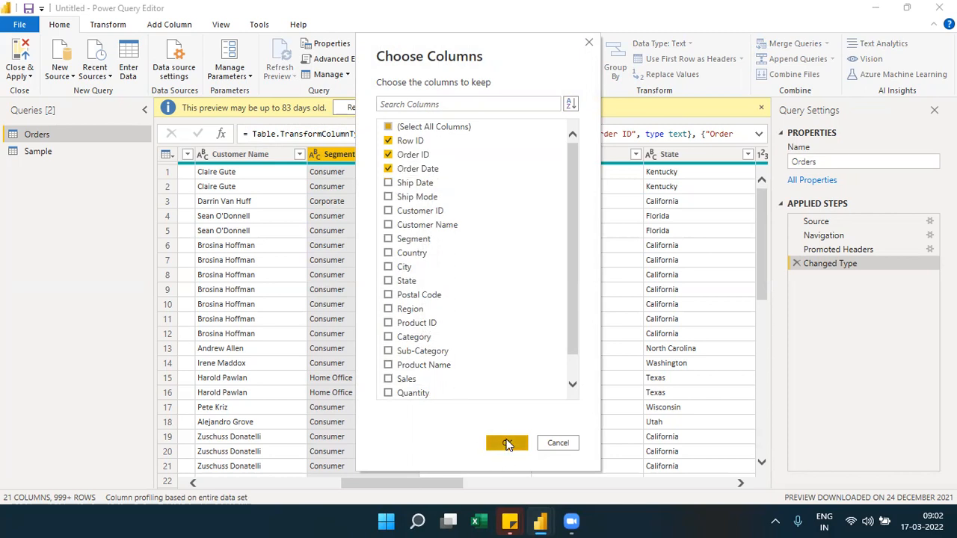
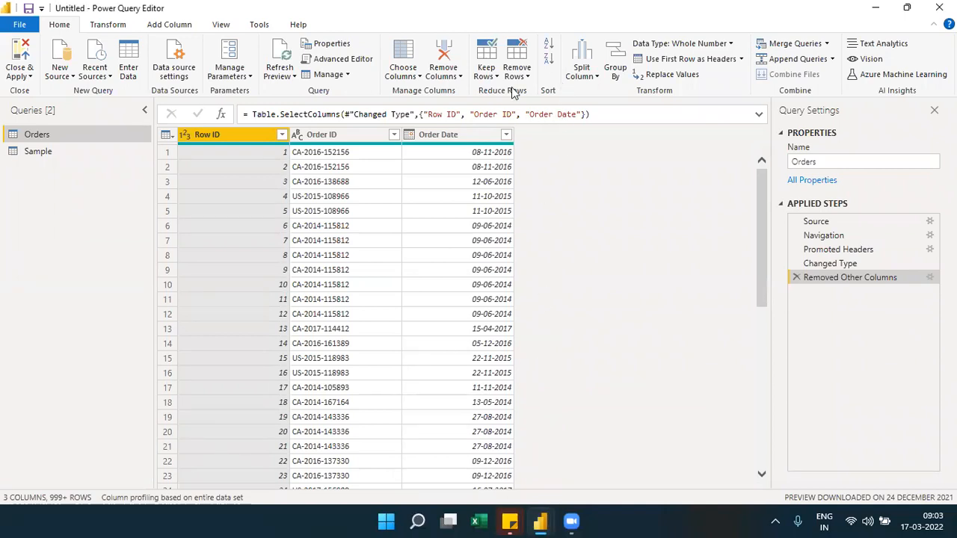
- Examine the commands for keeping and removing rows, and the three remaining columns of the Orders query
left_click(488, 72)
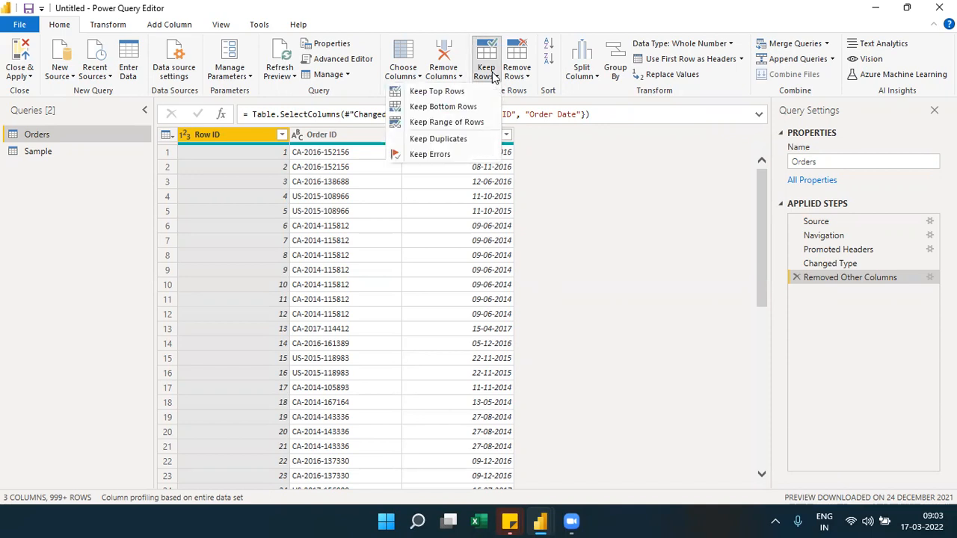
left_click(519, 88)
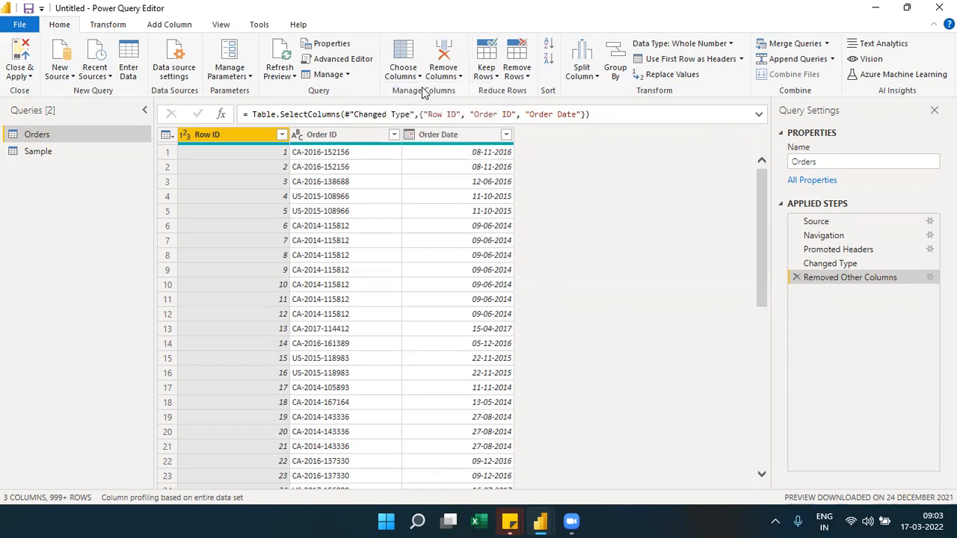
left_click(327, 138)
left_click(415, 139)
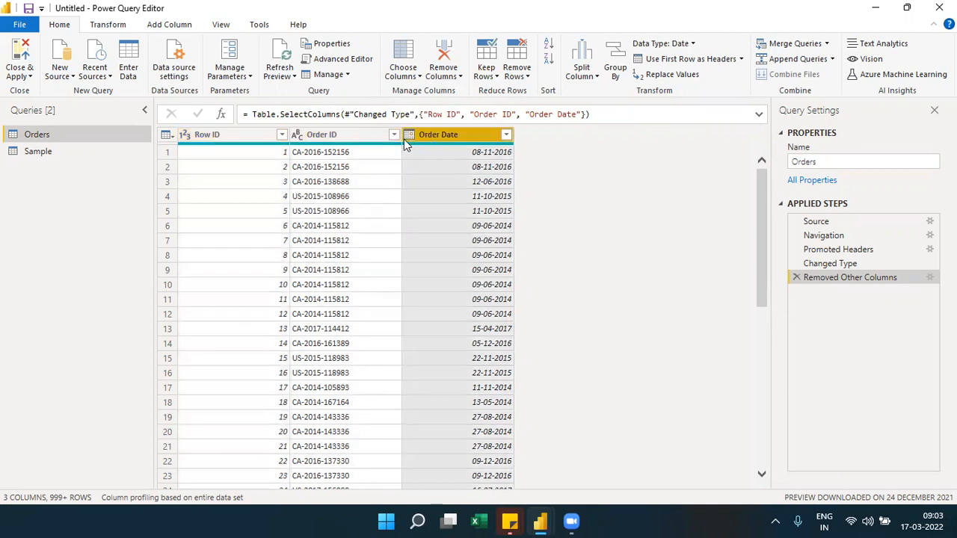
left_click(241, 141)
left_click(311, 136)
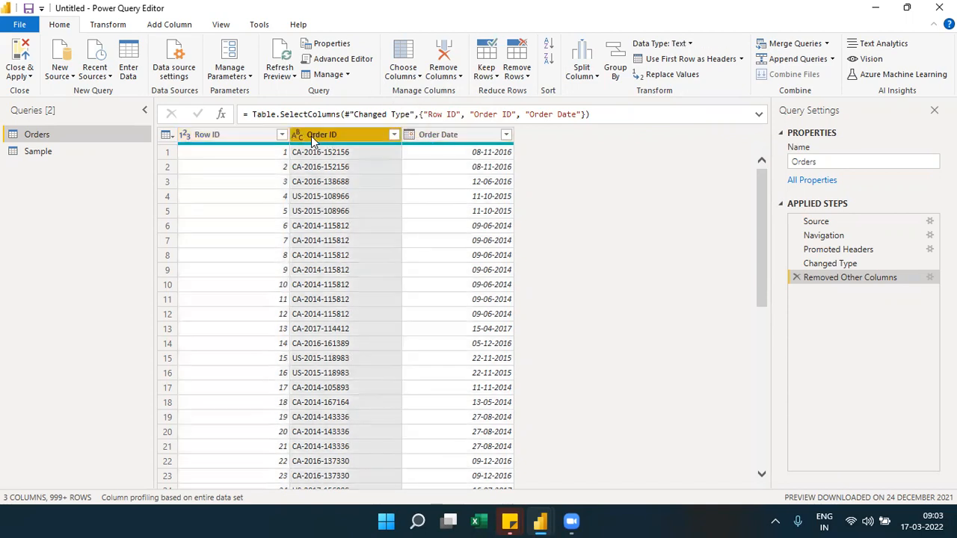
left_click(439, 133)
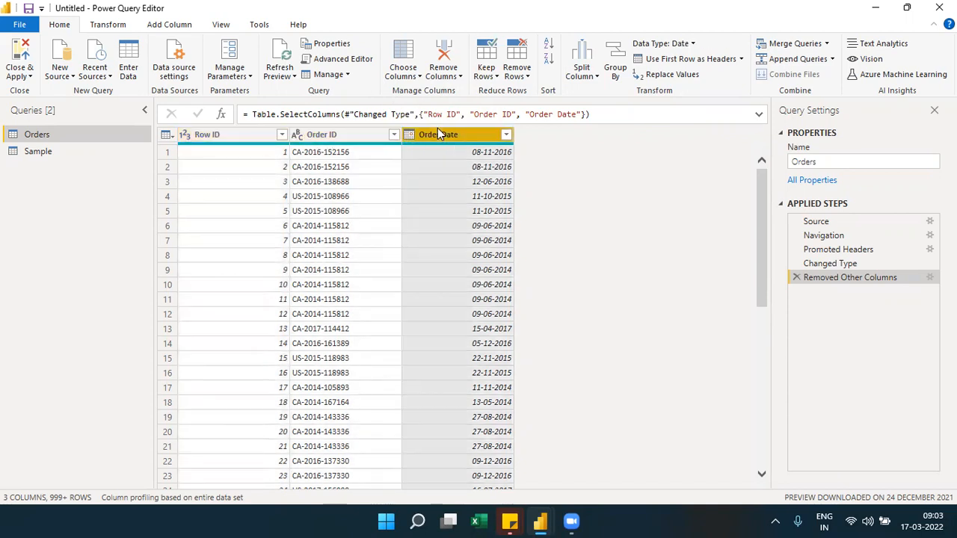
left_click(525, 77)
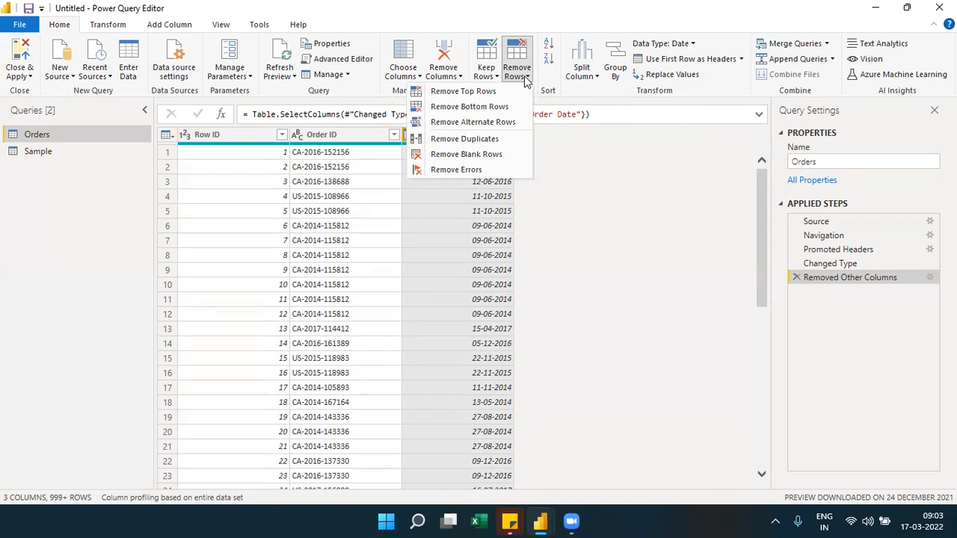
left_click(497, 76)
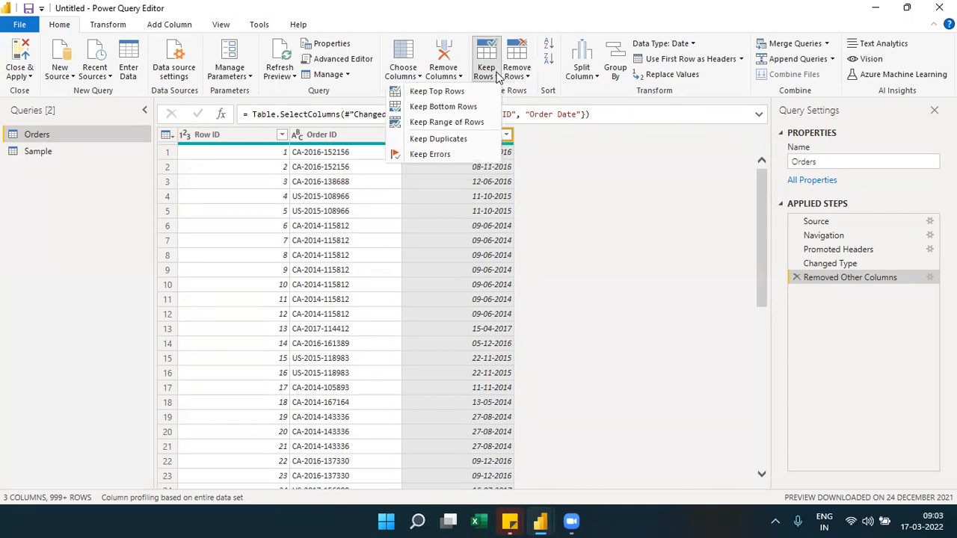
left_click(571, 521)
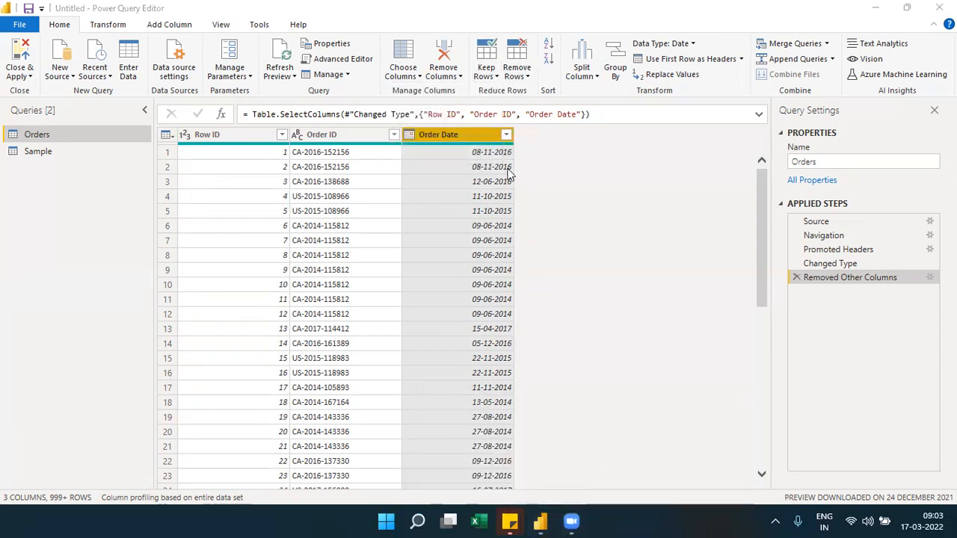
- Remove the bottom 5 rows from the Orders query
left_click(493, 75)
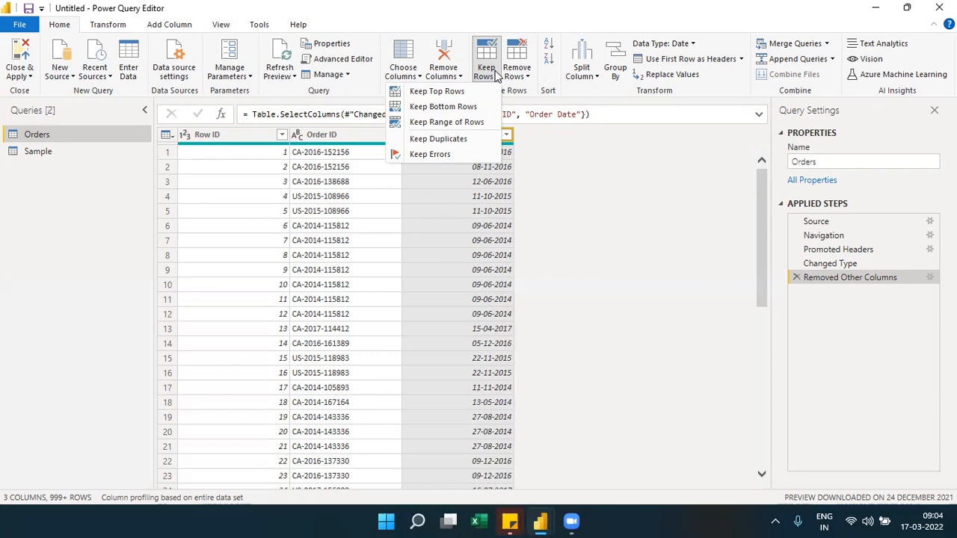
left_click(527, 81)
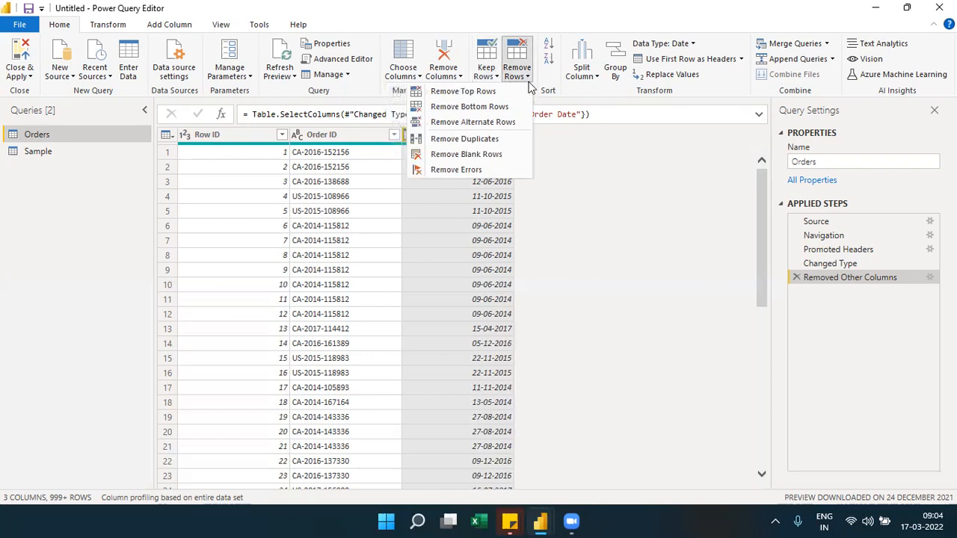
left_click(489, 109)
type("5")
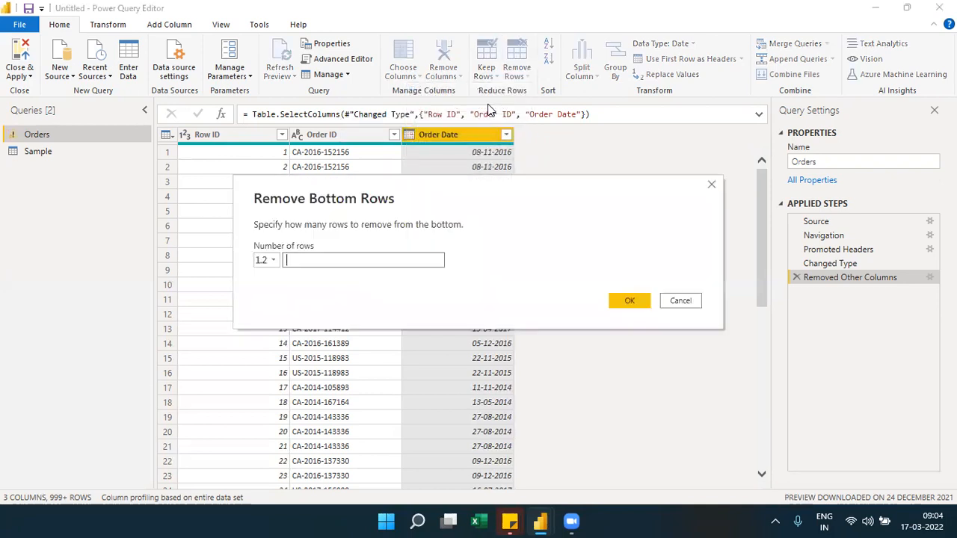
left_click(635, 304)
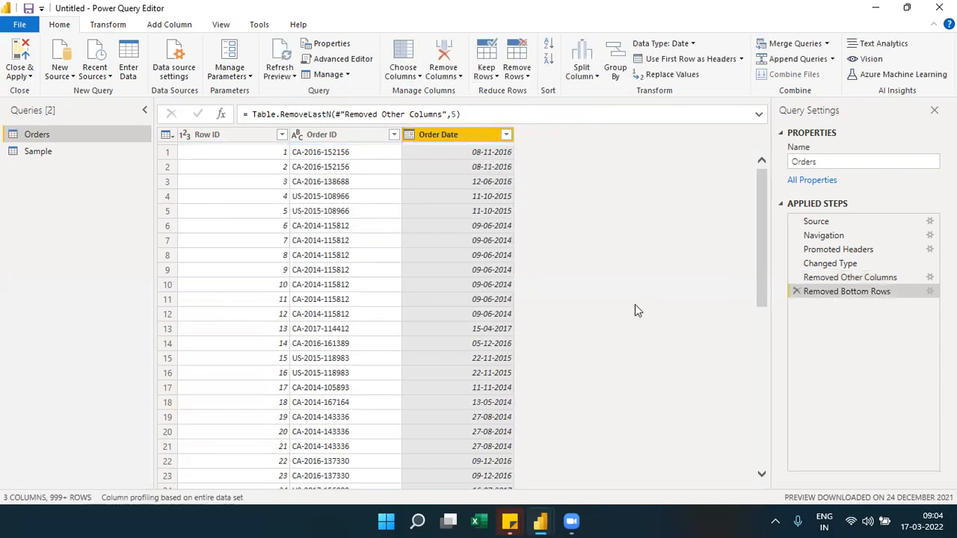
- Remove the top 5 rows from the Orders query
left_click(527, 82)
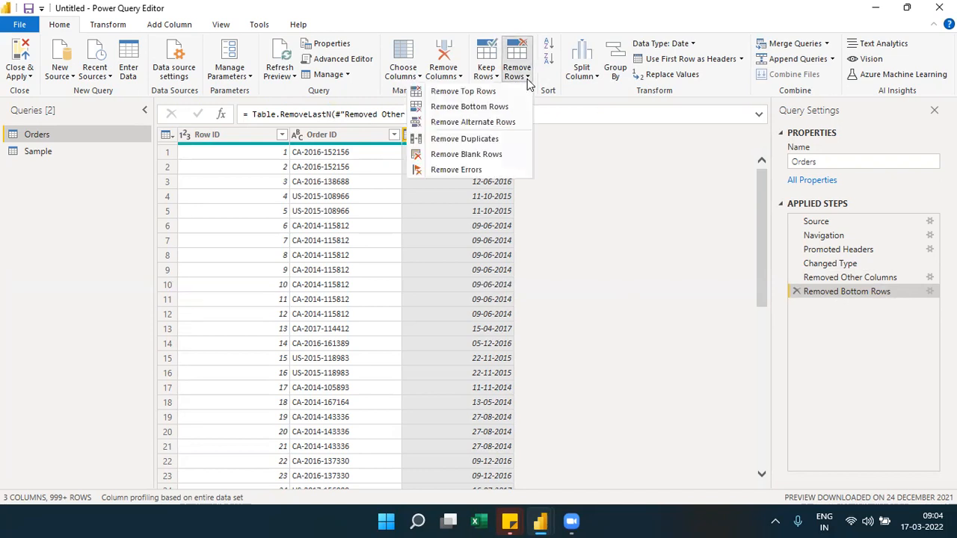
left_click(493, 91)
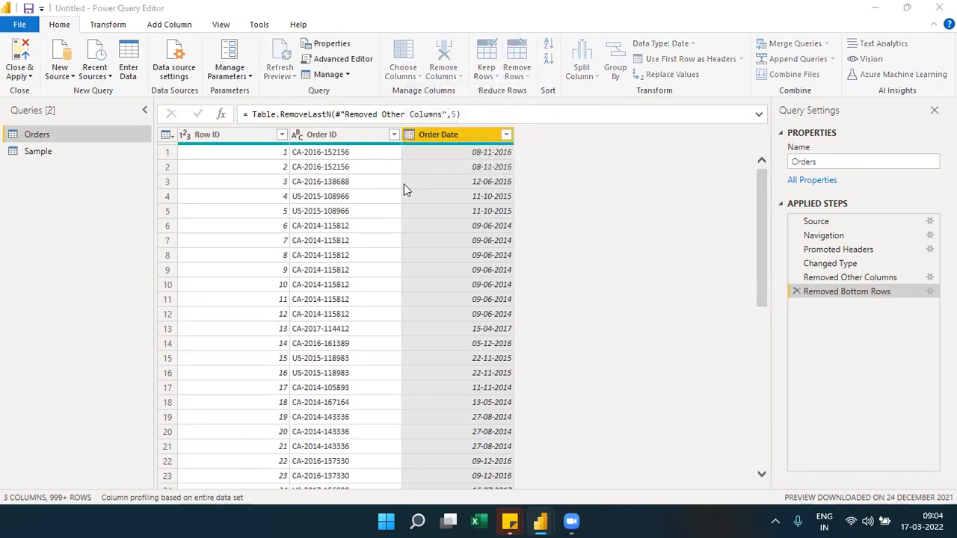
type("5")
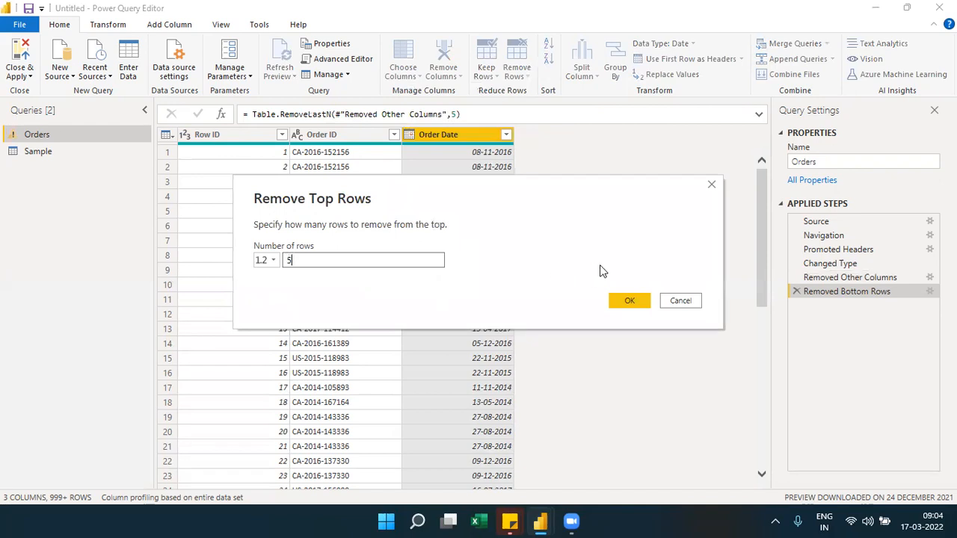
left_click(623, 300)
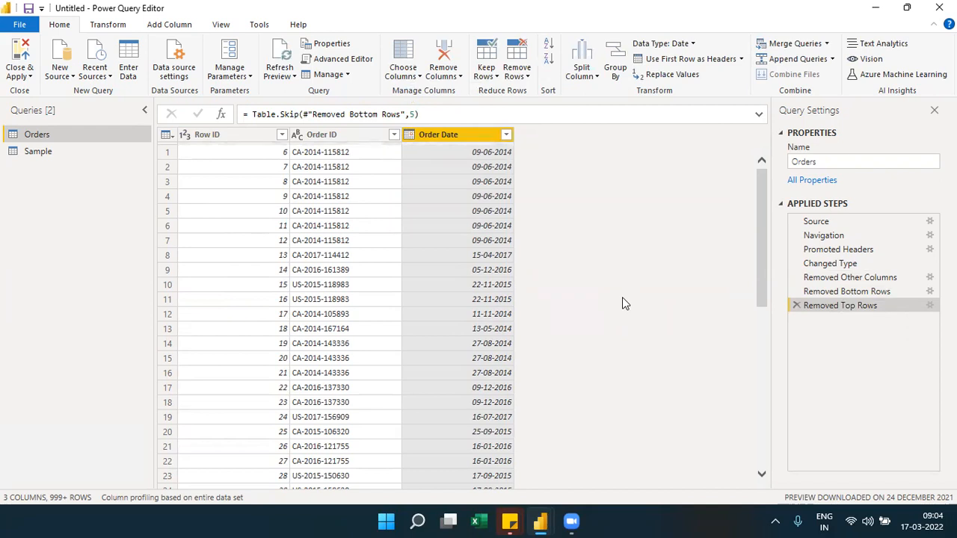
- Remove alternate rows from the Orders query, with first row to remove 1, rows to remove 1 and rows to keep 1
left_click(517, 68)
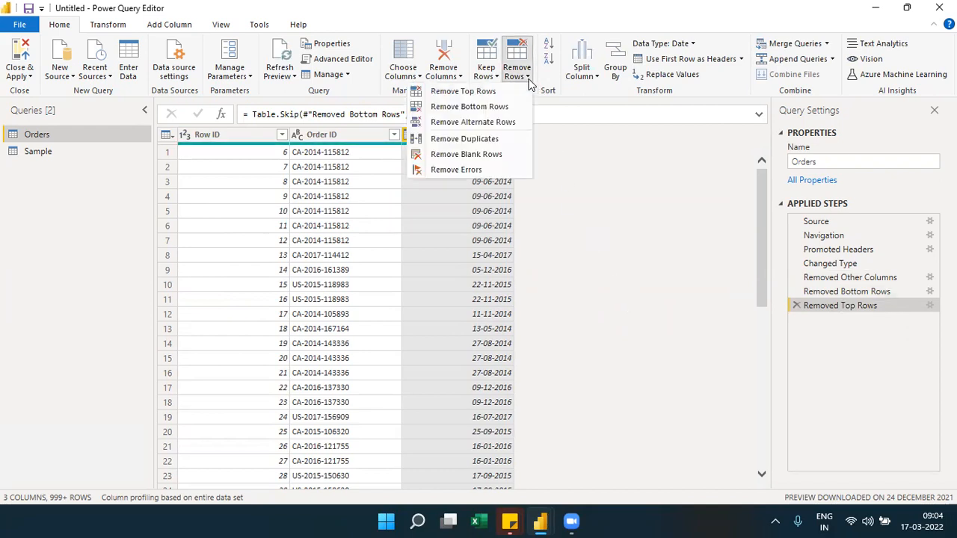
left_click(493, 122)
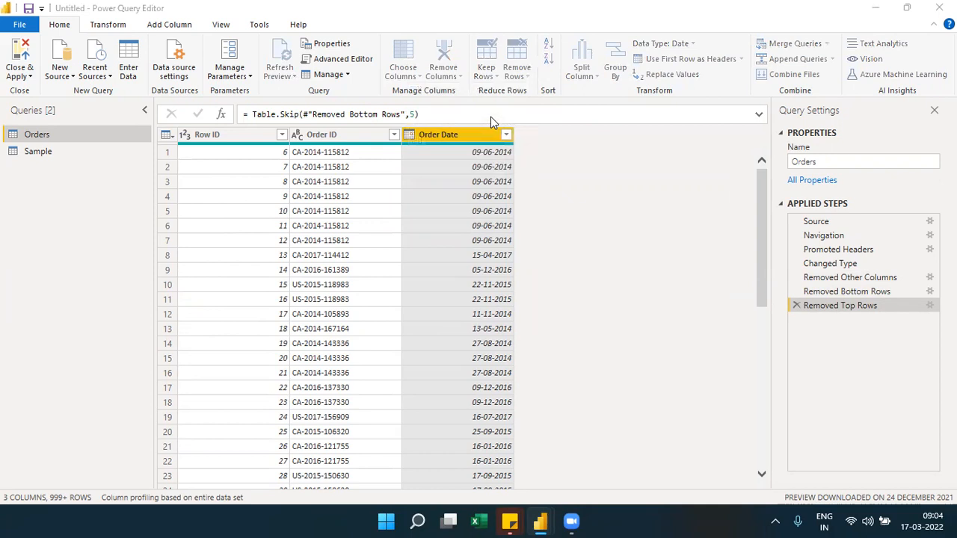
type("6")
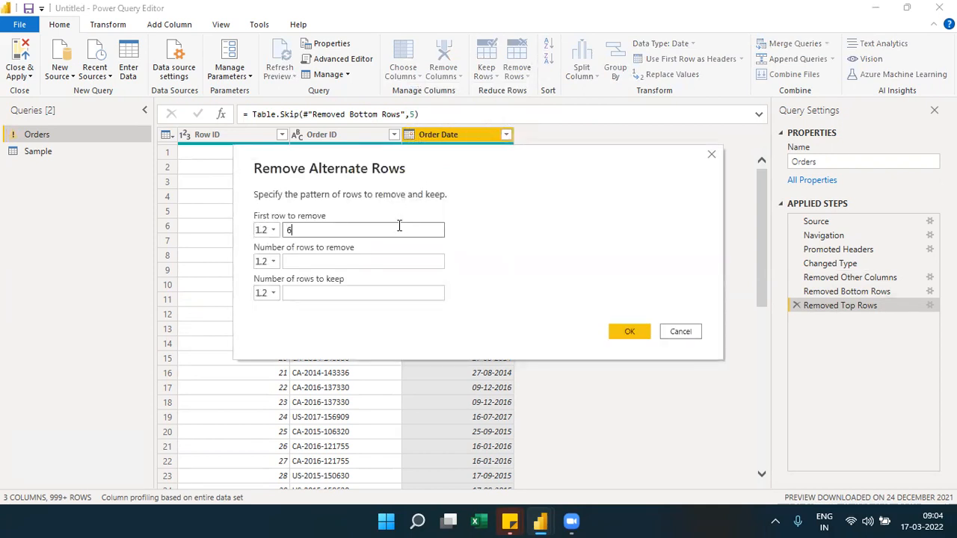
key("BackSpace")
type("1")
left_click(354, 260)
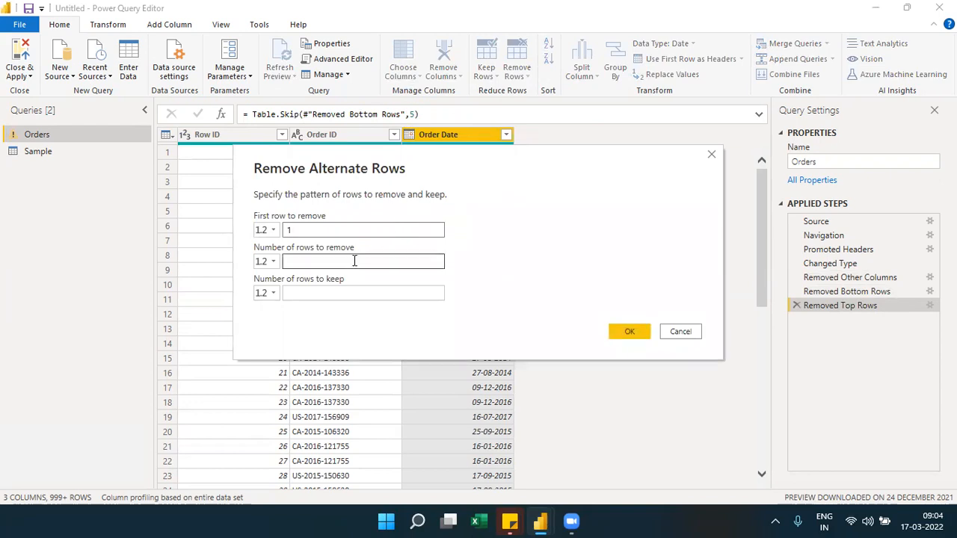
type("1")
left_click(336, 291)
type("1")
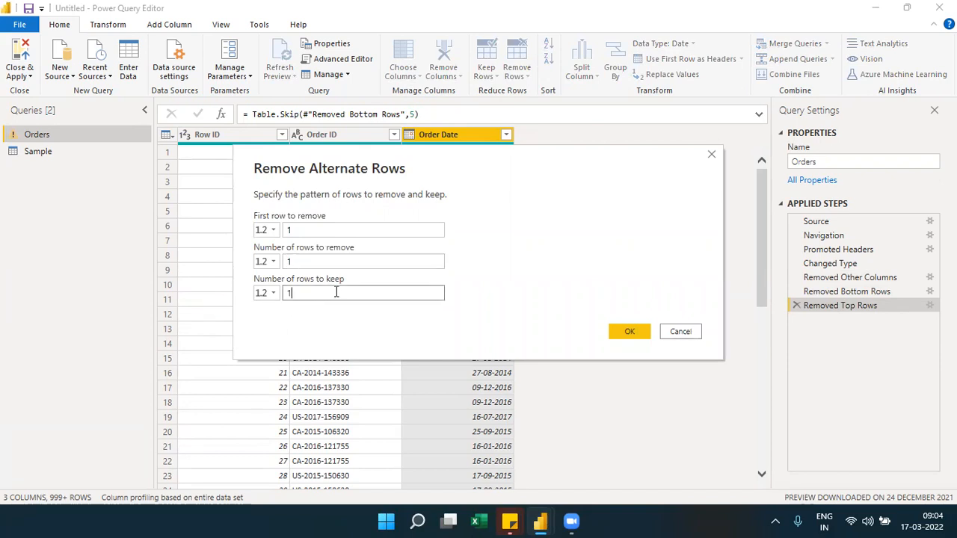
left_click(623, 333)
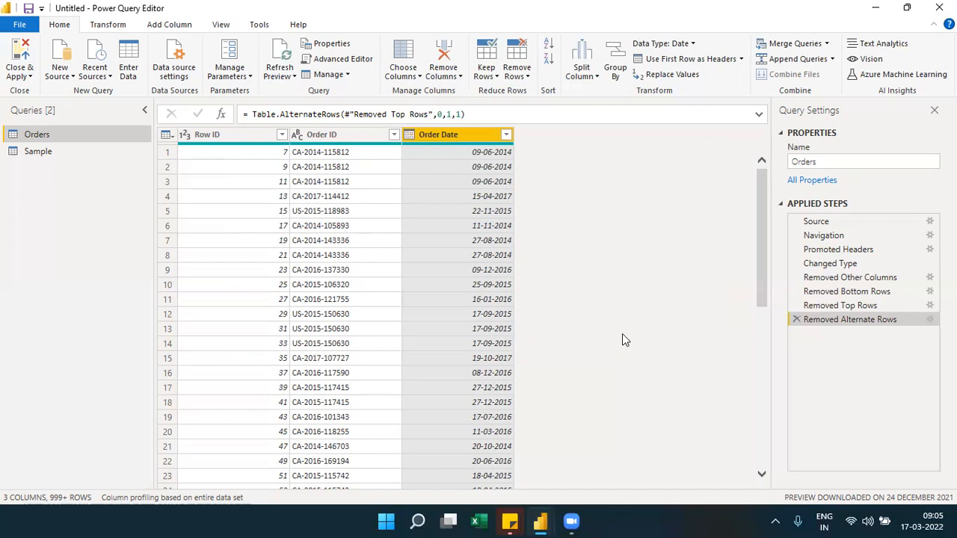
- Keep a range of 5 rows in the Orders query, starting at row 1
left_click(496, 77)
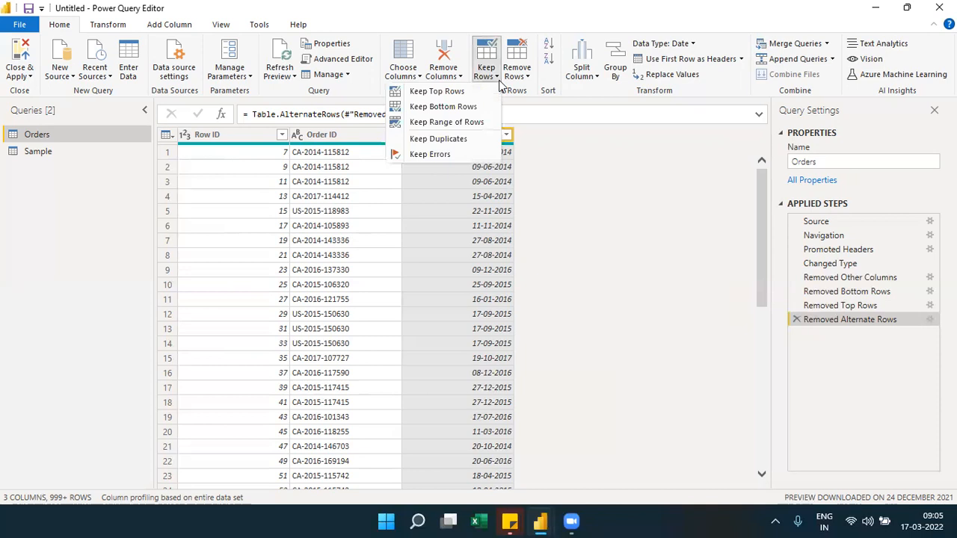
left_click(449, 124)
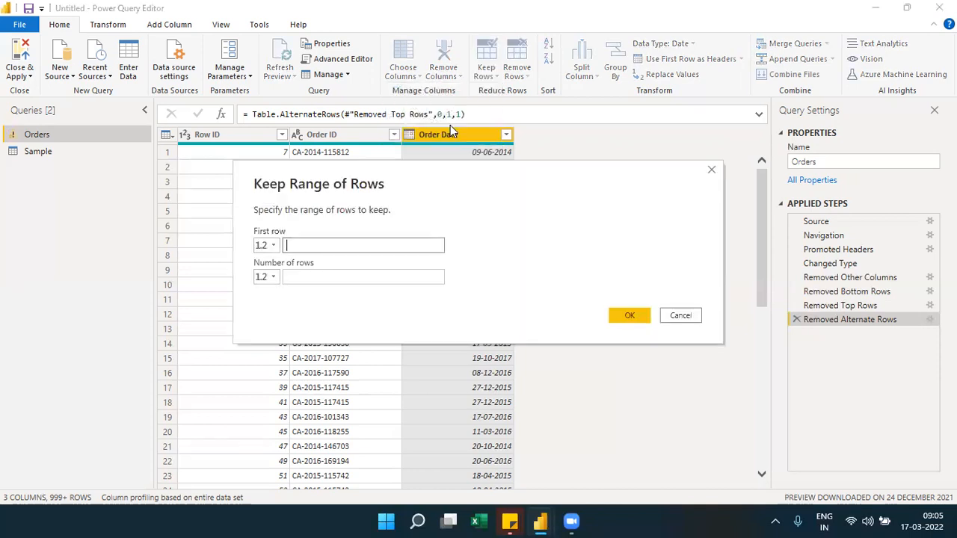
type("1")
left_click(337, 275)
type("5")
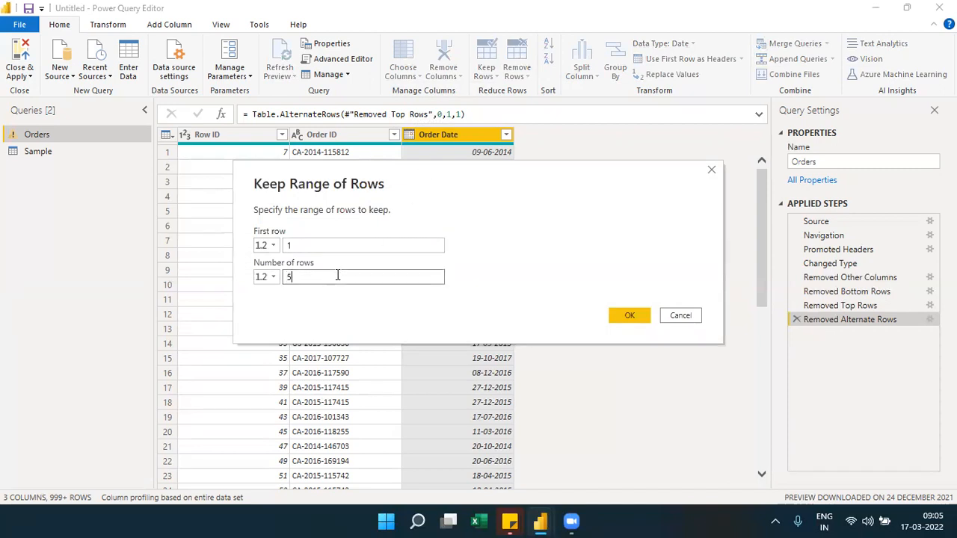
left_click(625, 319)
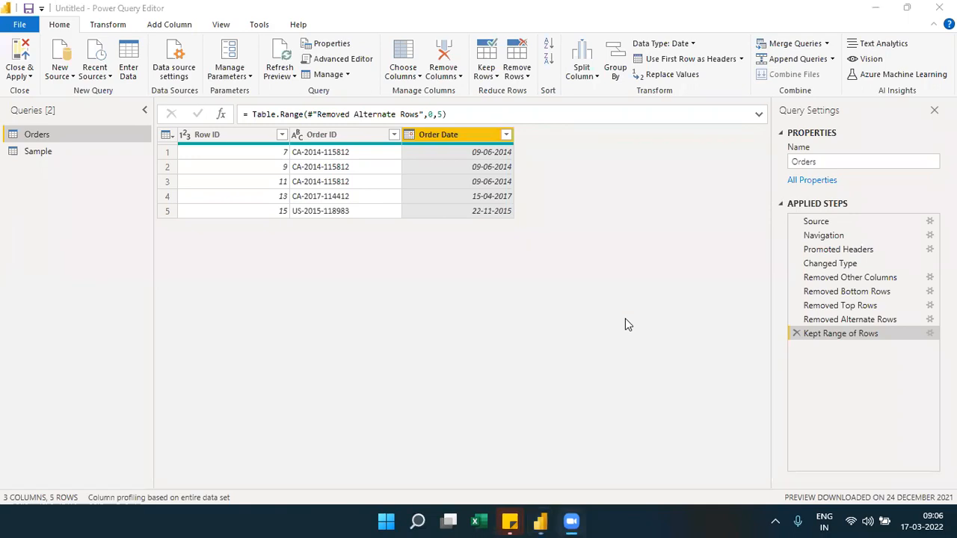
left_click(650, 158)
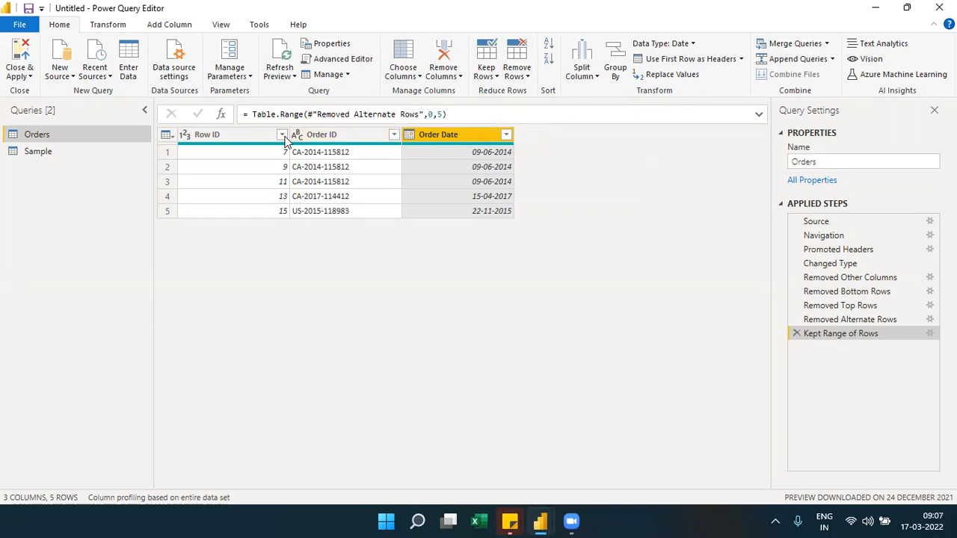
- Examine the sort and filter options of the Row ID, Order ID and Order Date columns in the Orders query
right_click(268, 135)
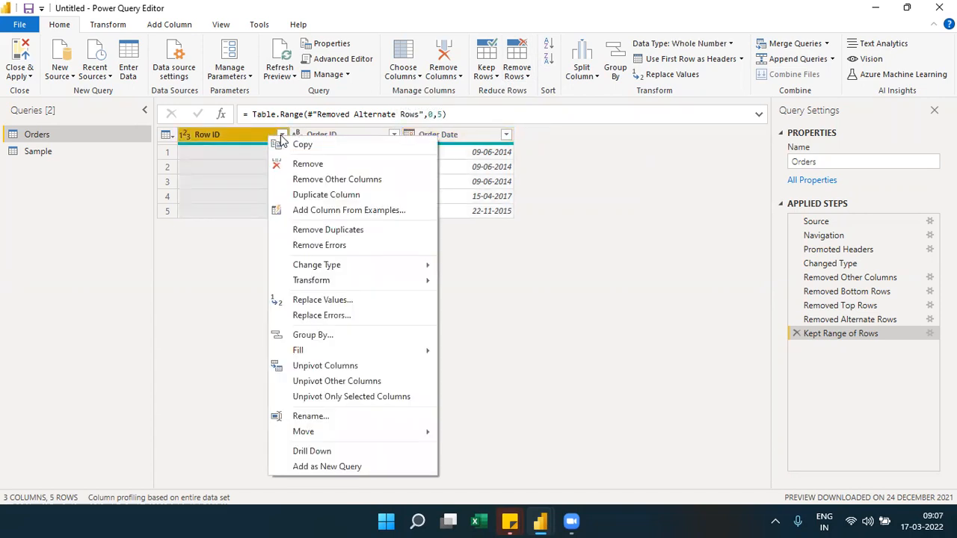
left_click(506, 141)
left_click(506, 136)
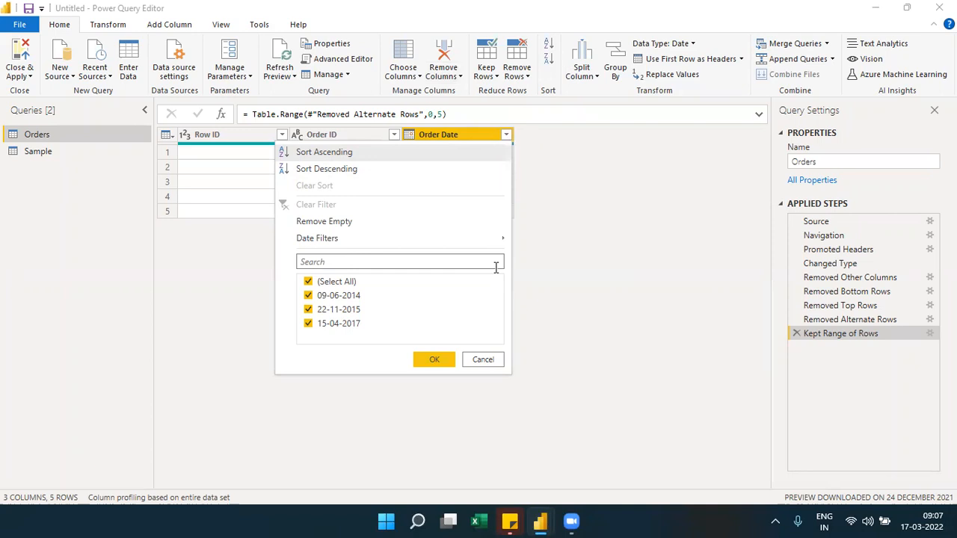
left_click(487, 360)
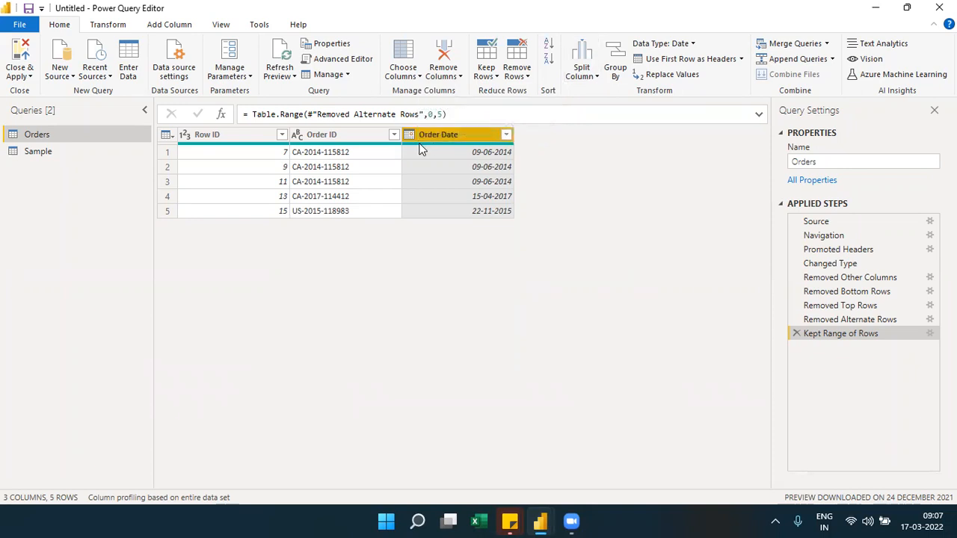
left_click(393, 135)
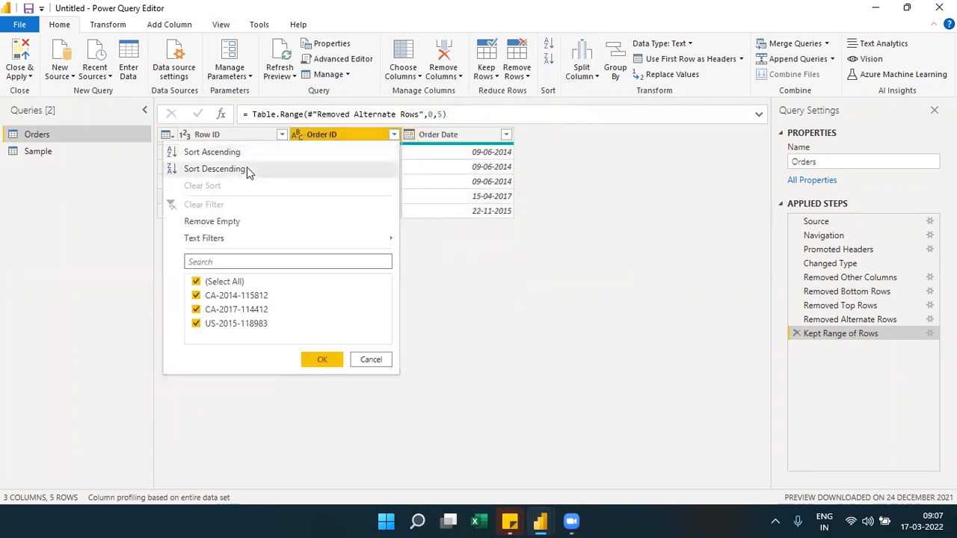
left_click(506, 136)
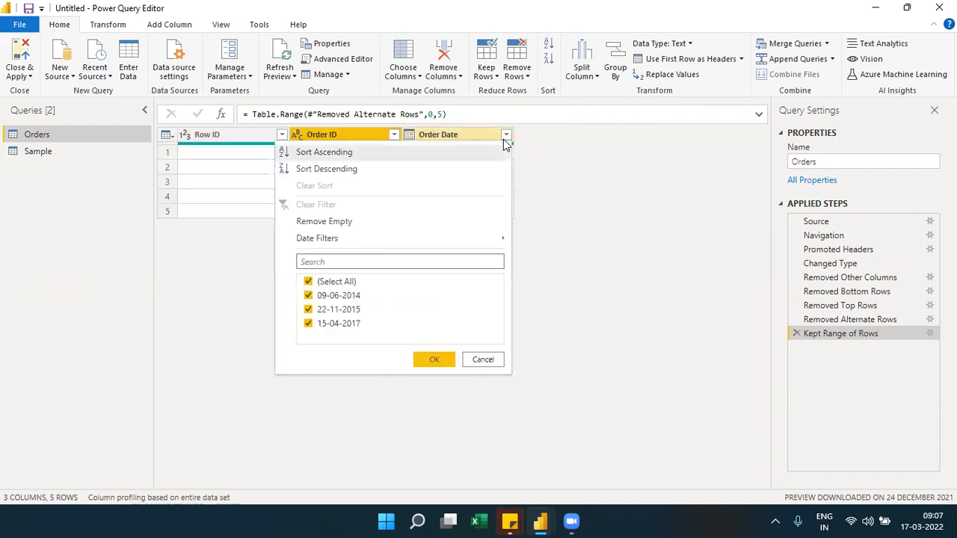
left_click(281, 135)
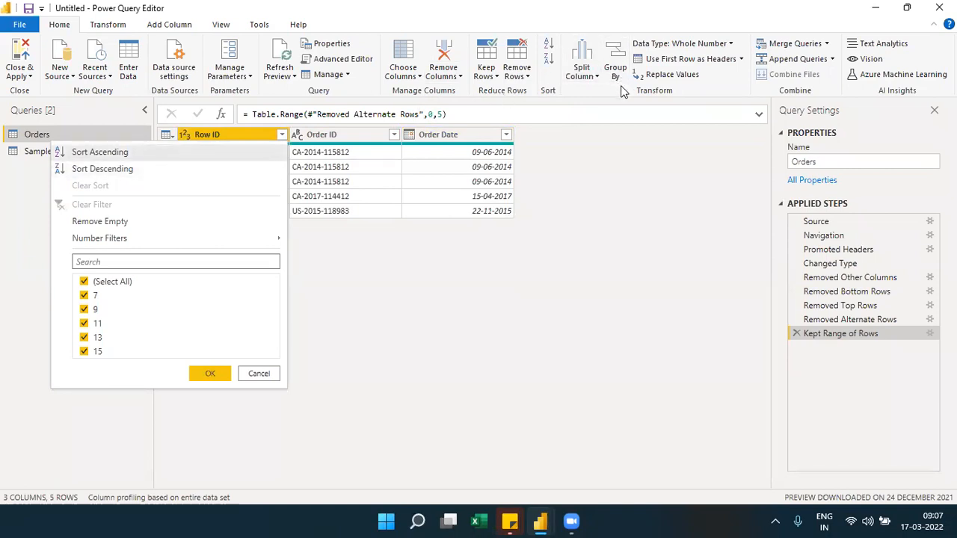
left_click(471, 135)
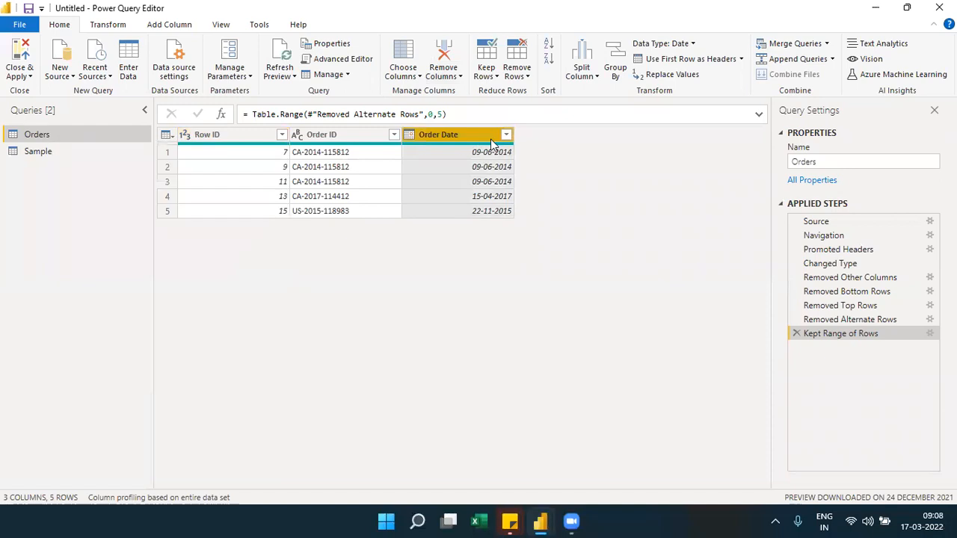
- Examine the date filters available for the Order Date column, including the Year and Month options
left_click(507, 135)
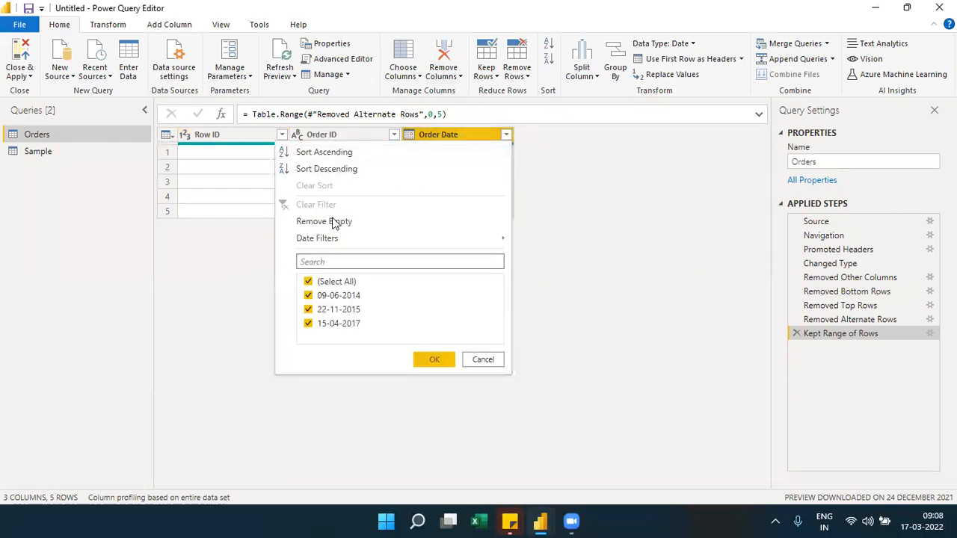
mouse_move(323, 244)
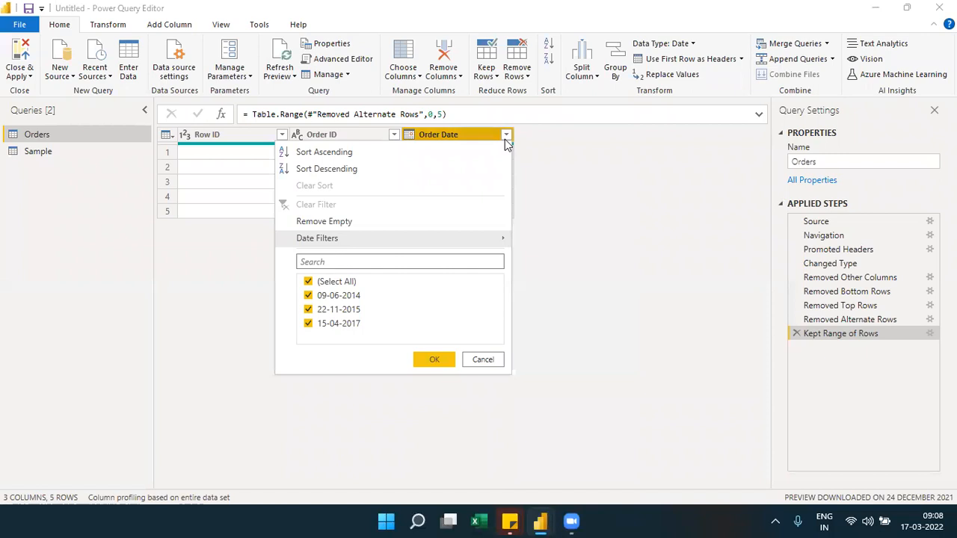
mouse_move(493, 243)
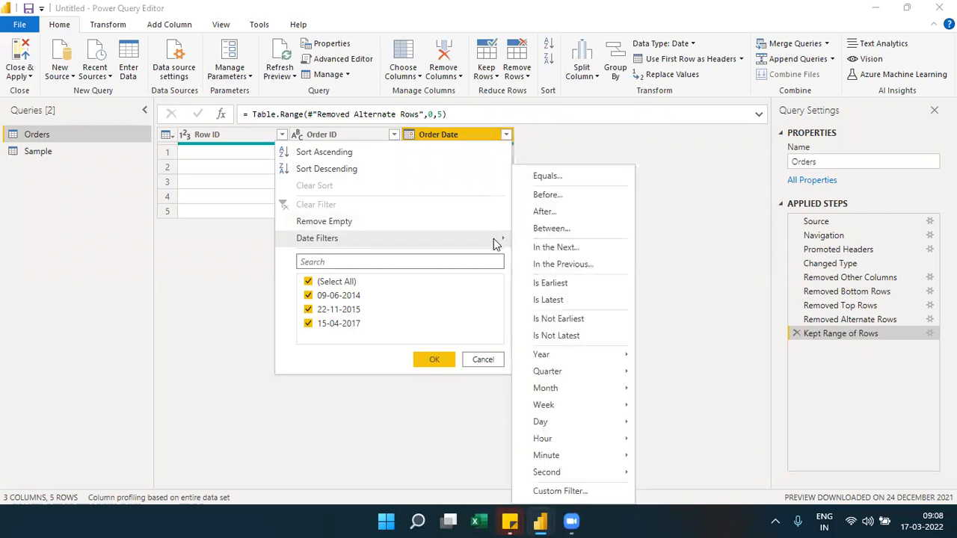
mouse_move(623, 363)
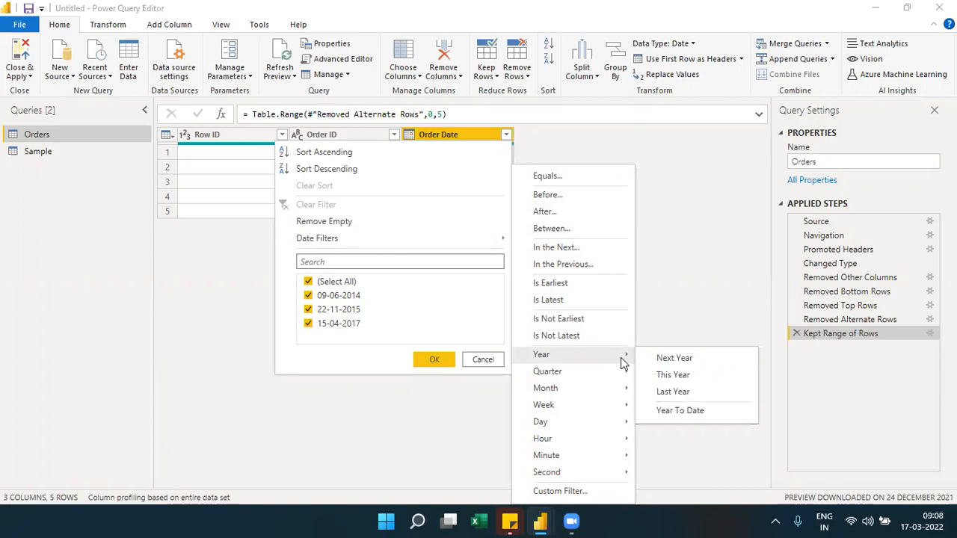
mouse_move(624, 394)
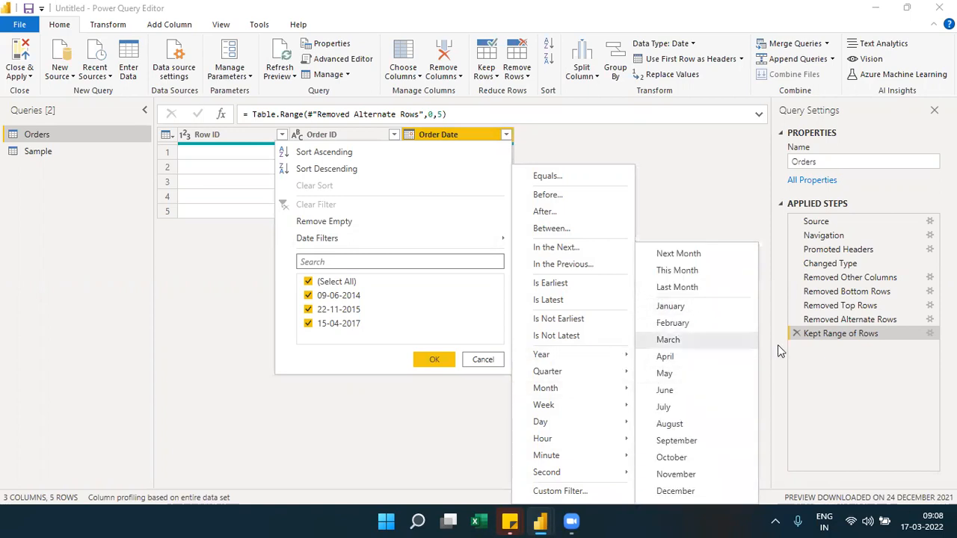
left_click(484, 361)
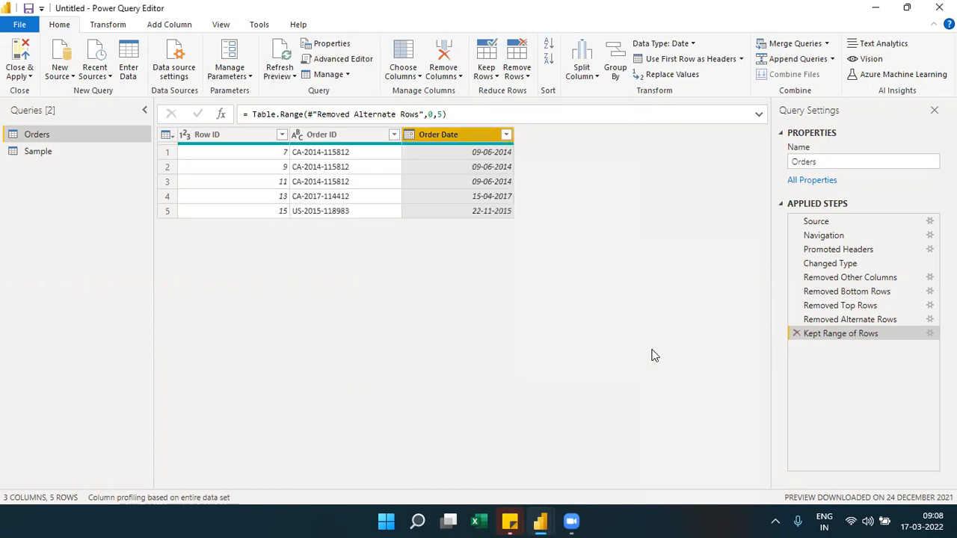
- Delete the Kept Range of Rows, Removed Alternate Rows, Removed Top Rows and Removed Bottom Rows steps from the Orders query
left_click(796, 334)
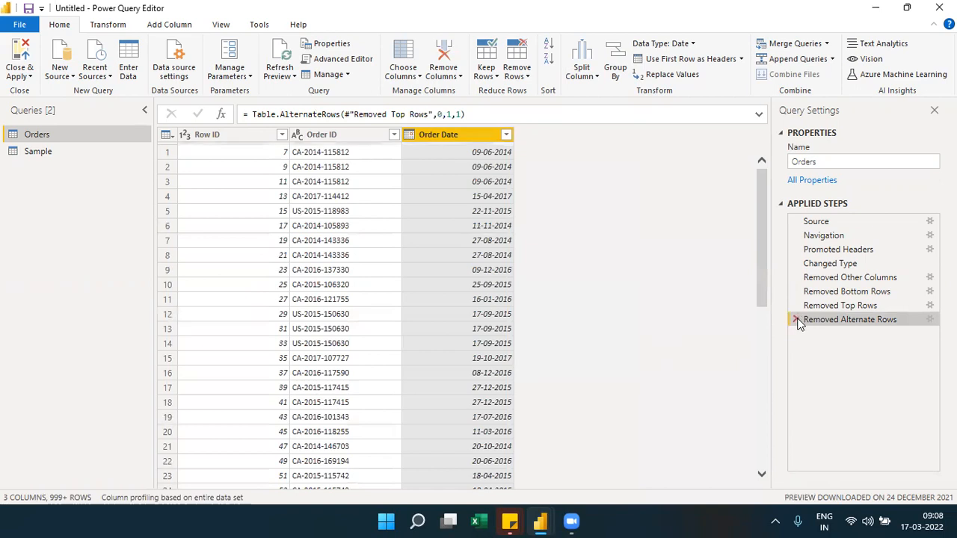
left_click(795, 319)
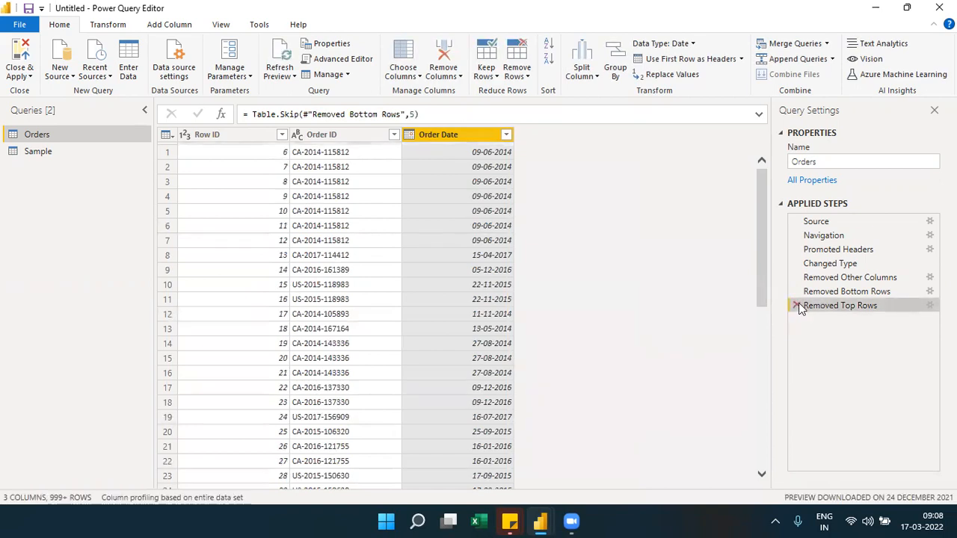
left_click(796, 306)
left_click(796, 291)
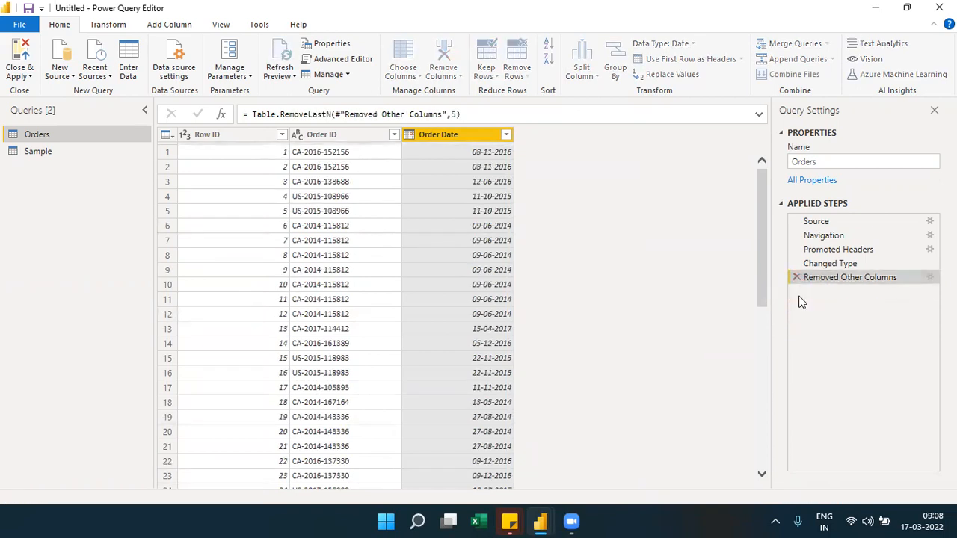
- Filter the Order Date column by month to keep only the June orders
left_click(506, 135)
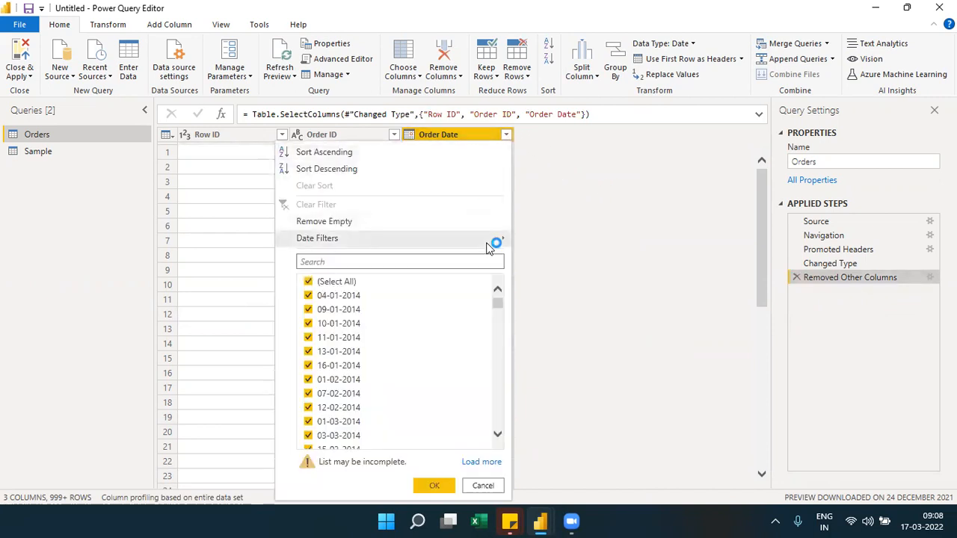
mouse_move(589, 394)
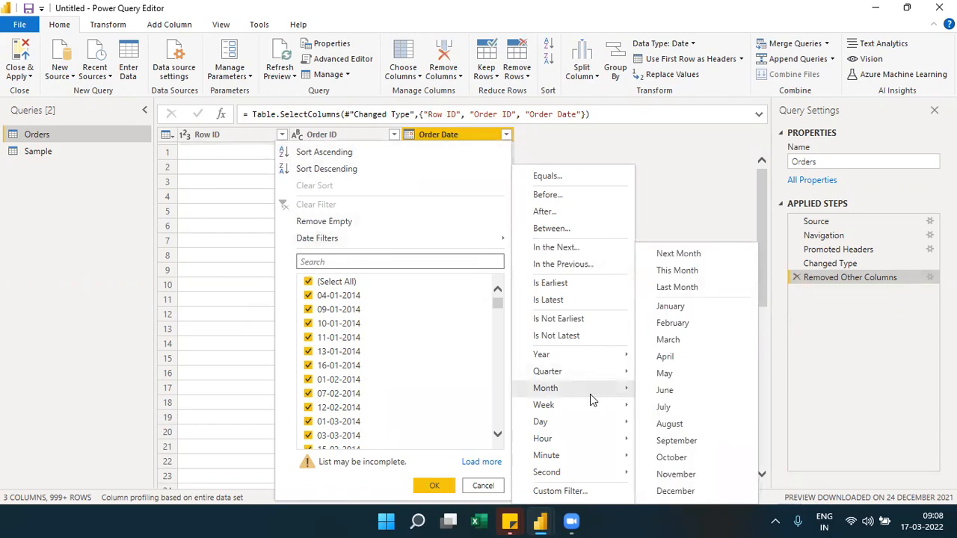
left_click(666, 390)
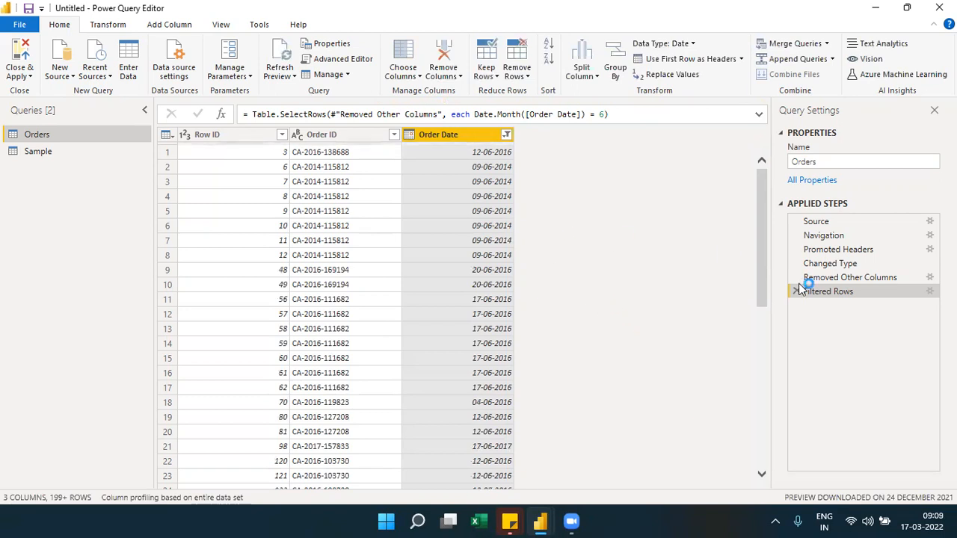
- Review the conditions of the June filter and delete its Filtered Rows step from the Orders query
double_click(857, 302)
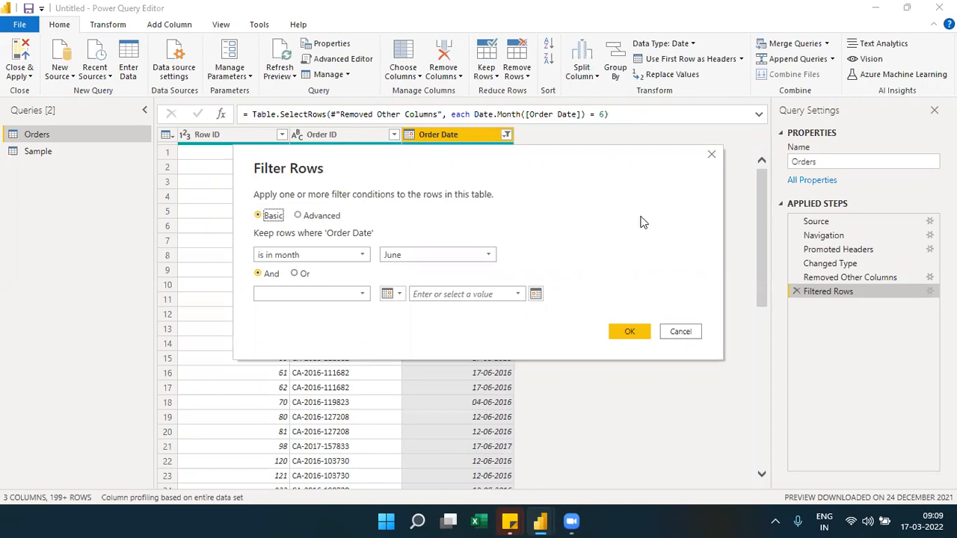
left_click(711, 157)
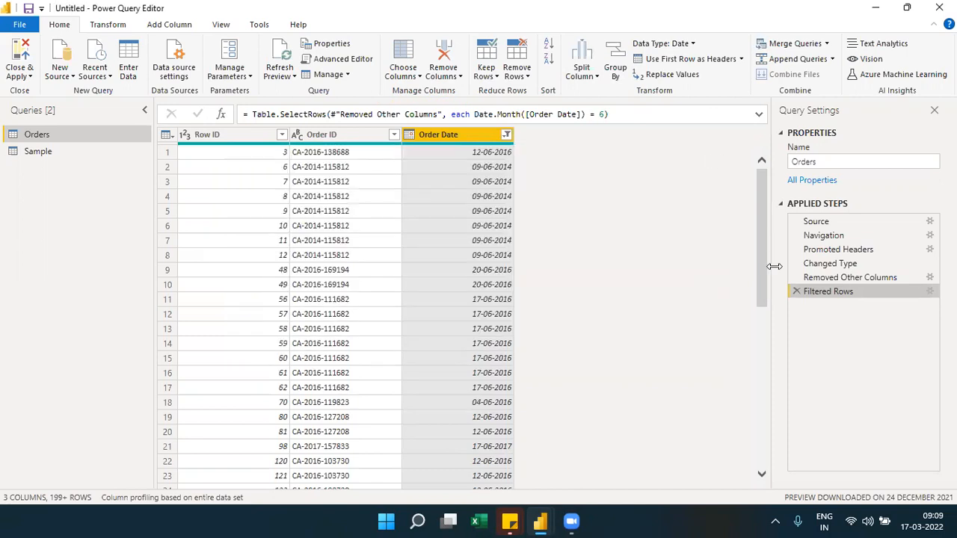
left_click(796, 291)
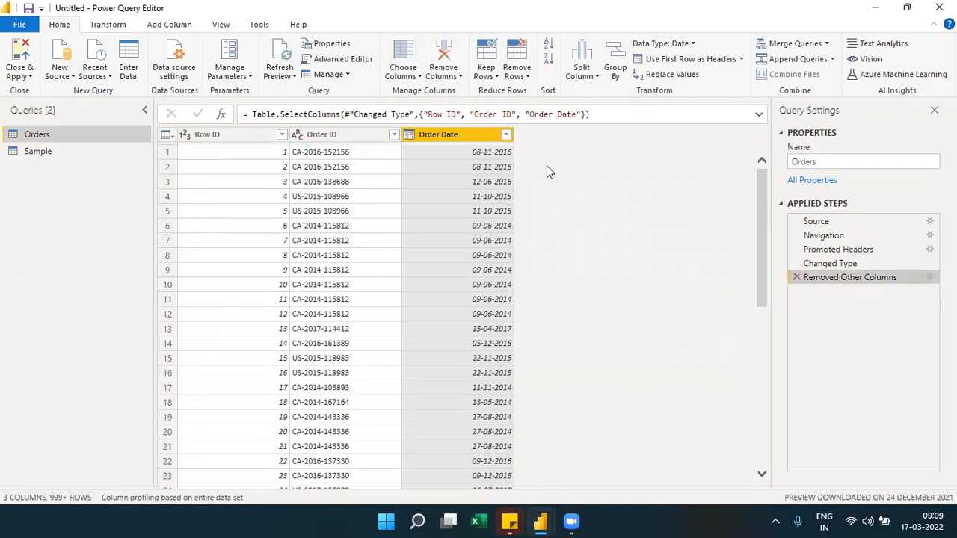
- Filter the Order Date column to keep rows between 01-03-2022 and 17-03-2022 inclusive
left_click(507, 136)
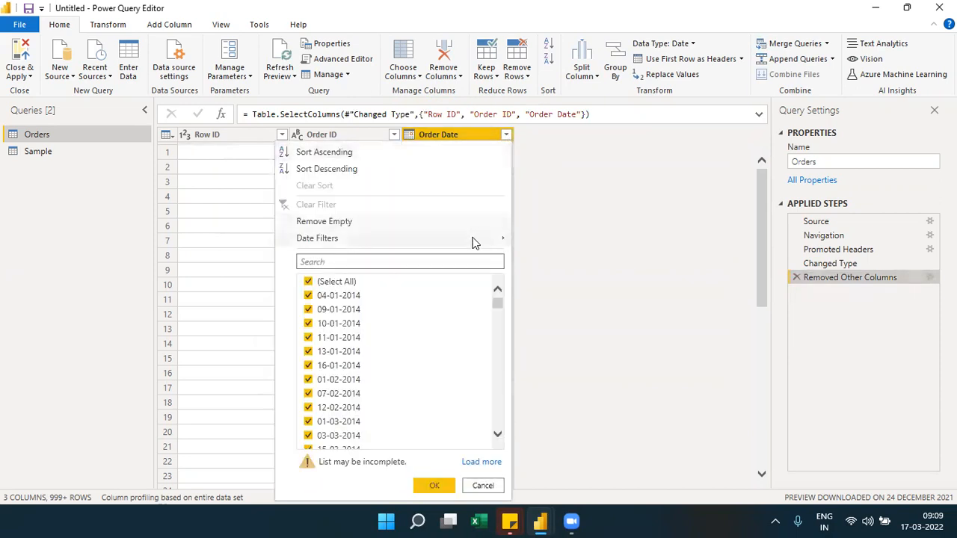
mouse_move(472, 243)
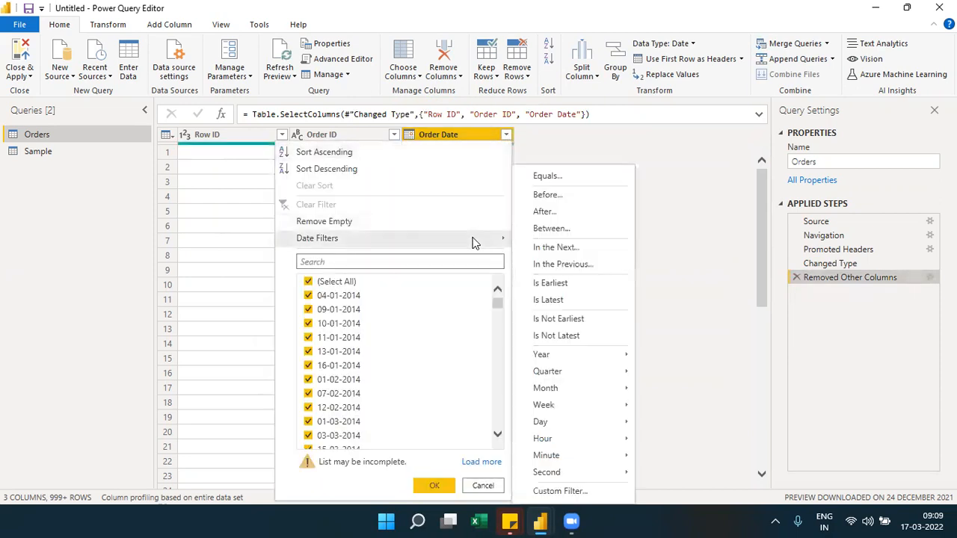
left_click(536, 232)
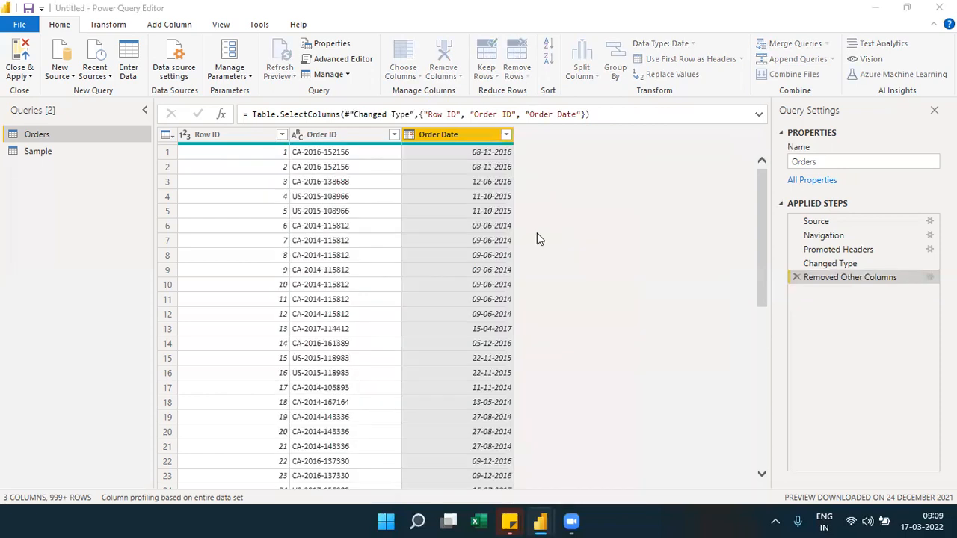
left_click(419, 254)
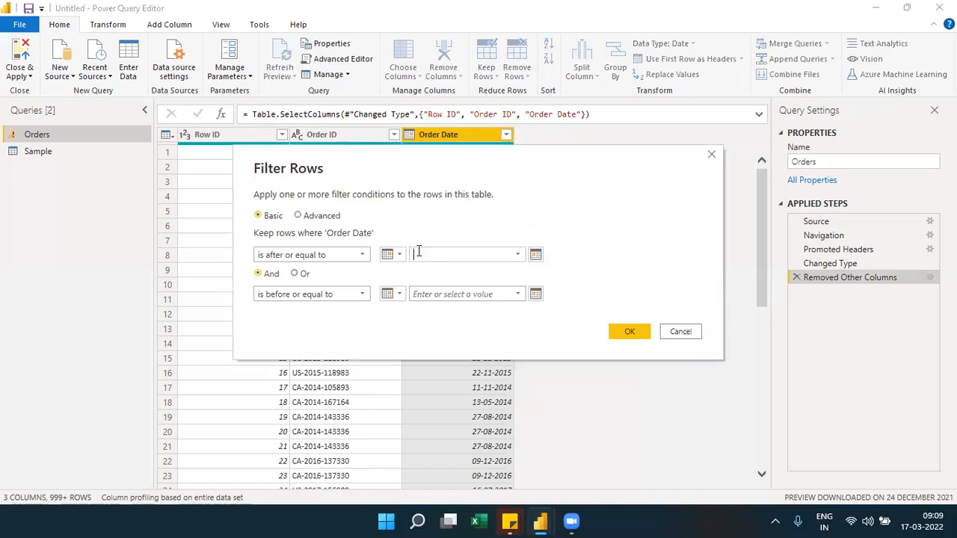
left_click(535, 255)
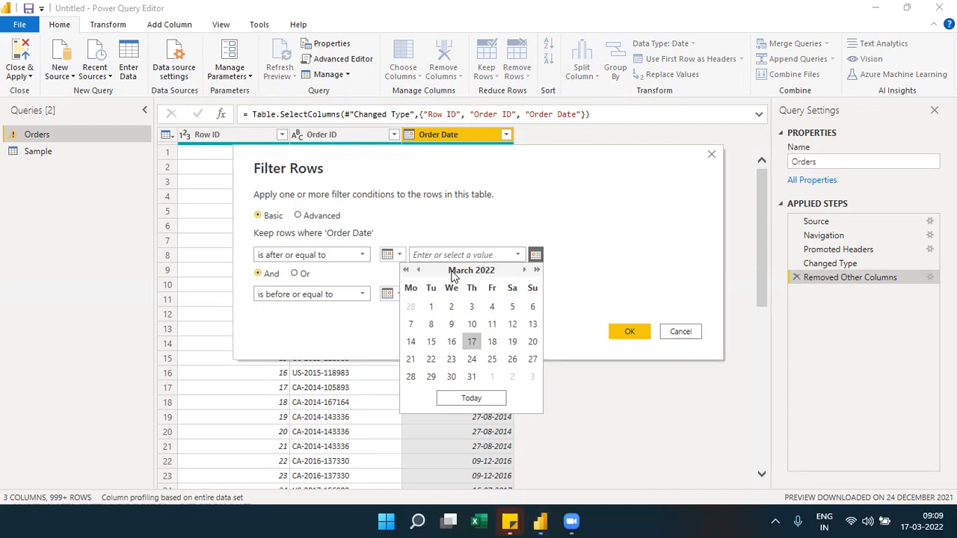
left_click(432, 311)
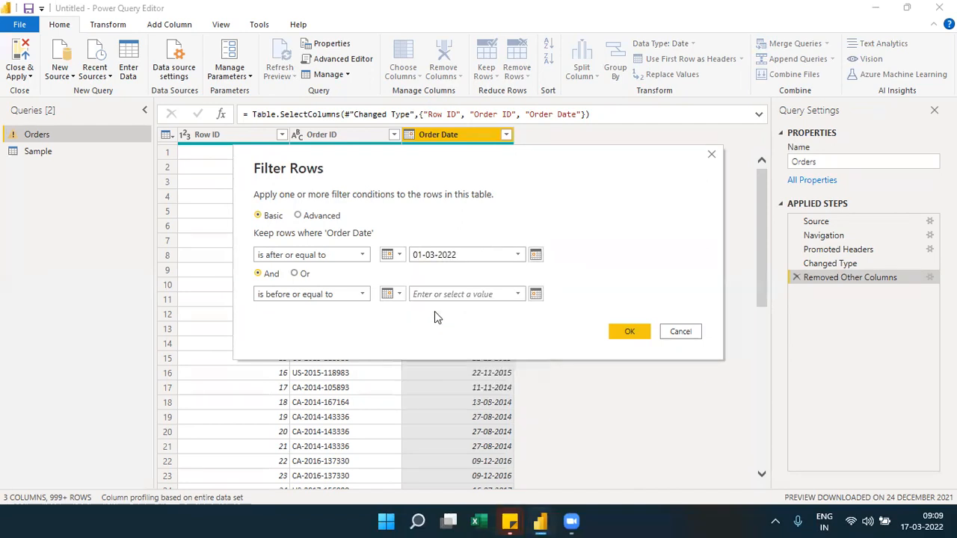
left_click(535, 294)
left_click(472, 388)
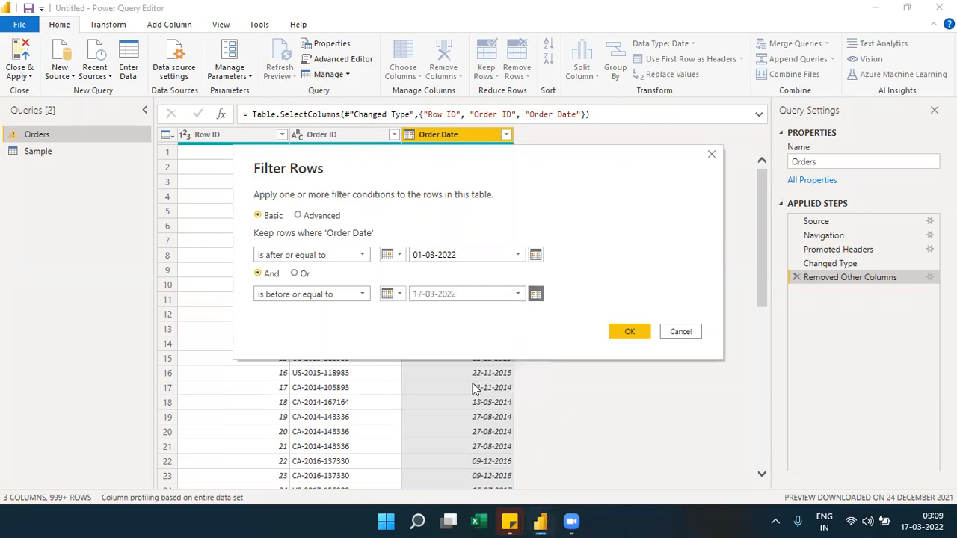
left_click(633, 333)
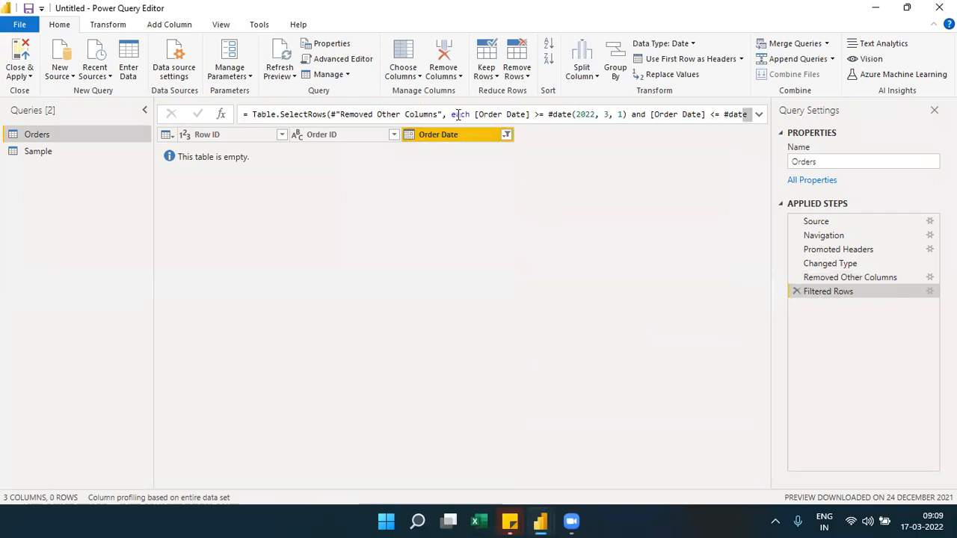
- Inspect the date range condition in the formula and the Advanced Editor, and delete the Filtered Rows step
left_click_drag(452, 114, 773, 119)
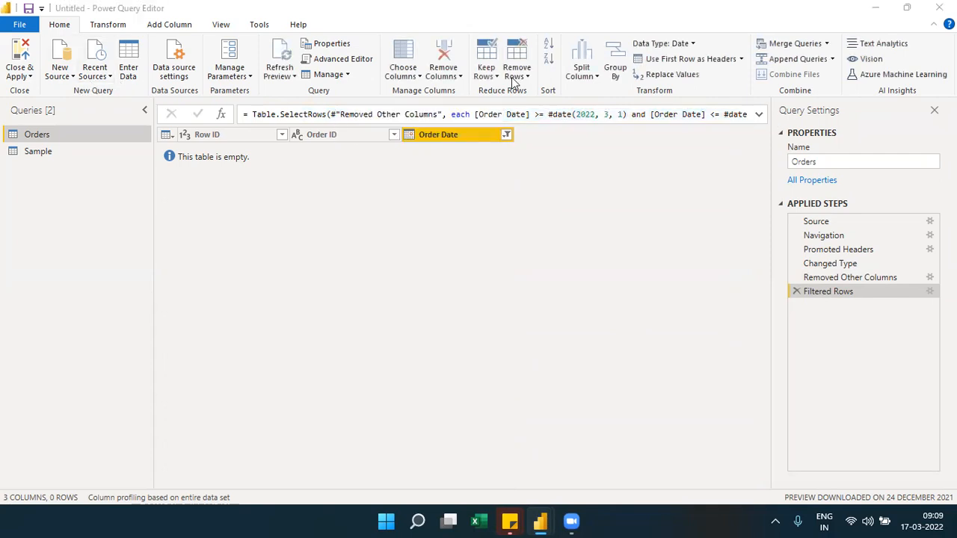
left_click(311, 60)
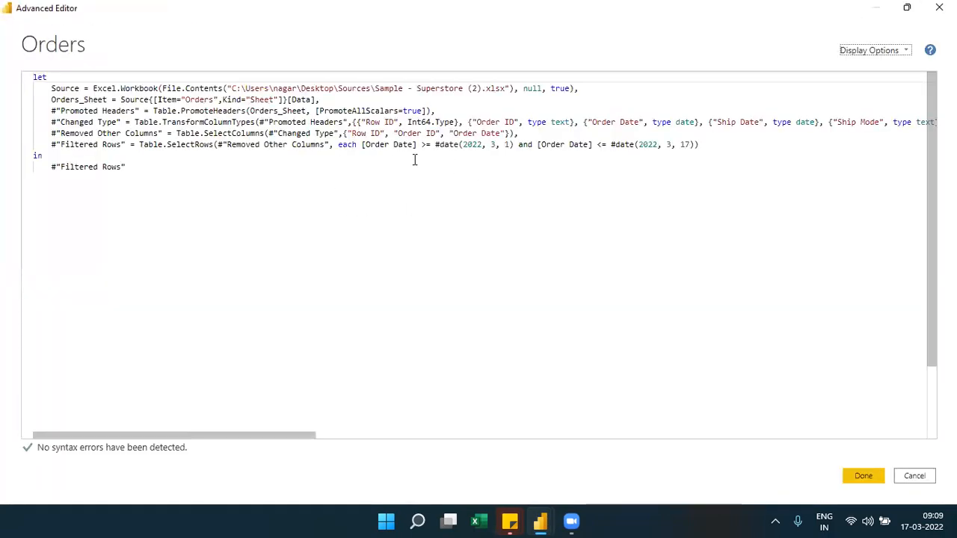
left_click_drag(363, 145, 700, 144)
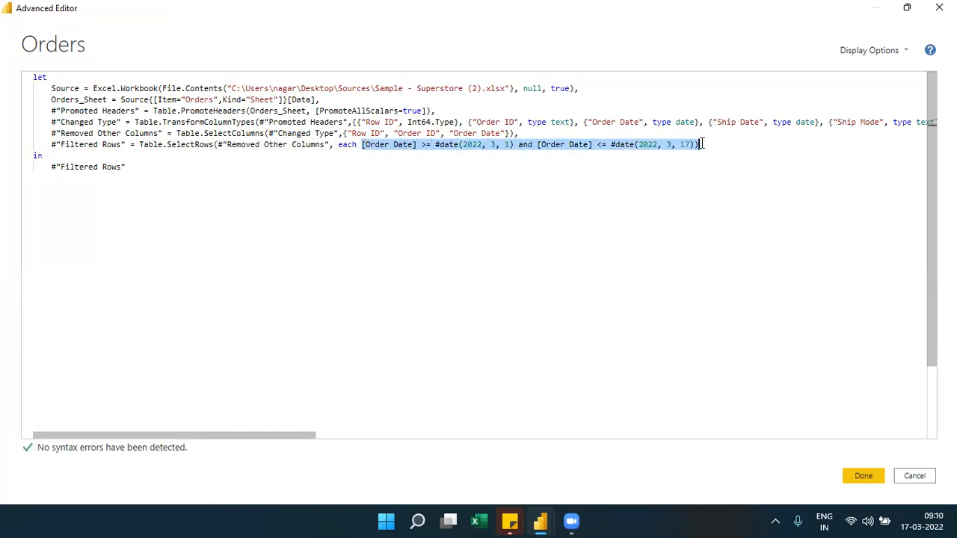
left_click(910, 476)
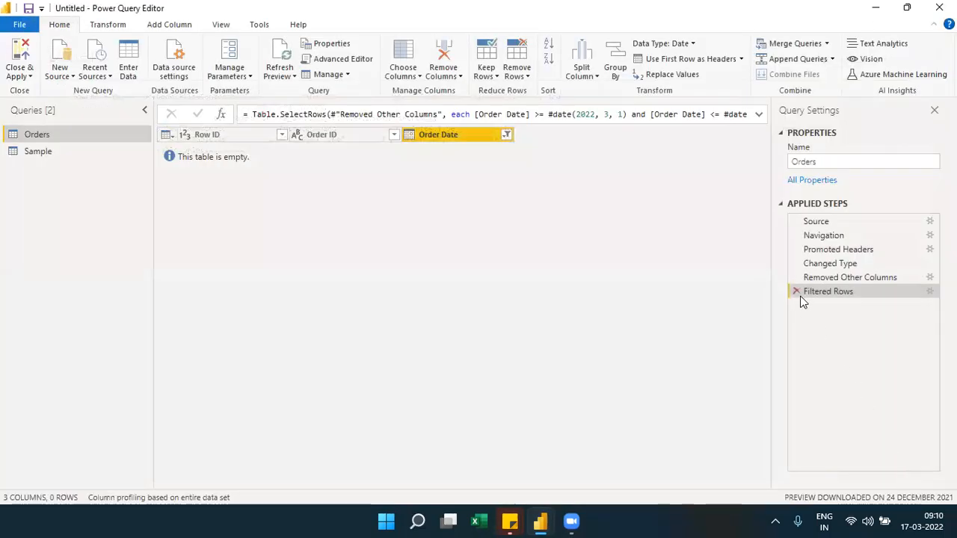
left_click(796, 291)
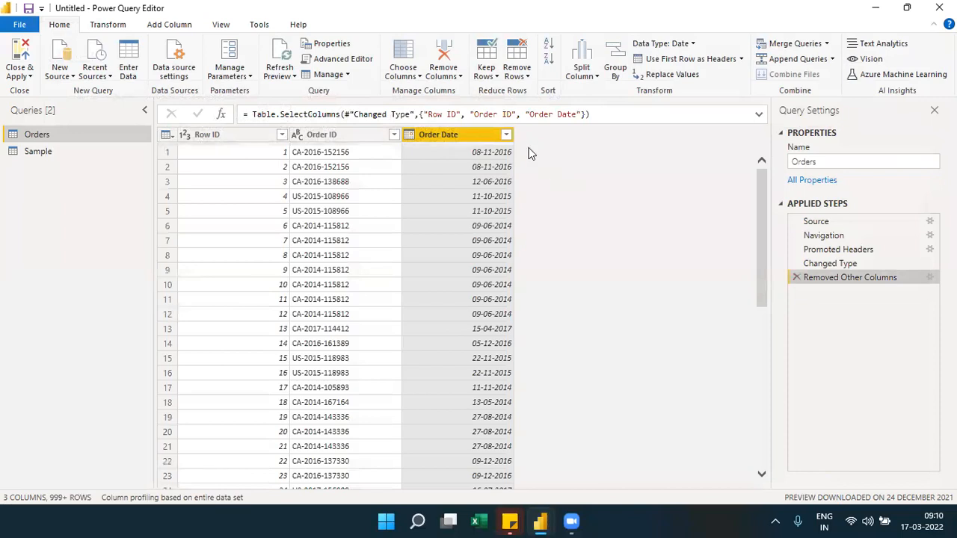
- Filter the Order Date column to last year's dates, and delete the resulting Filtered Rows step
left_click(506, 135)
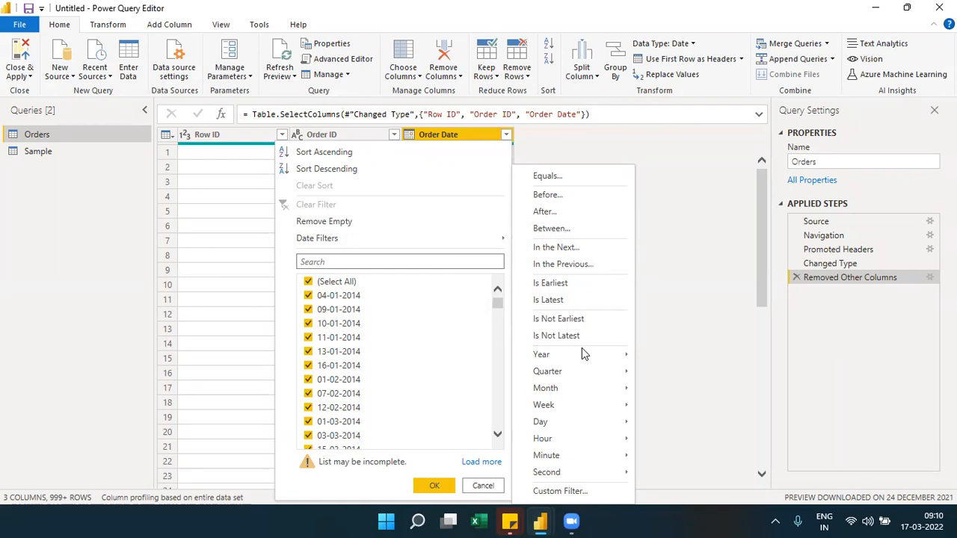
mouse_move(581, 354)
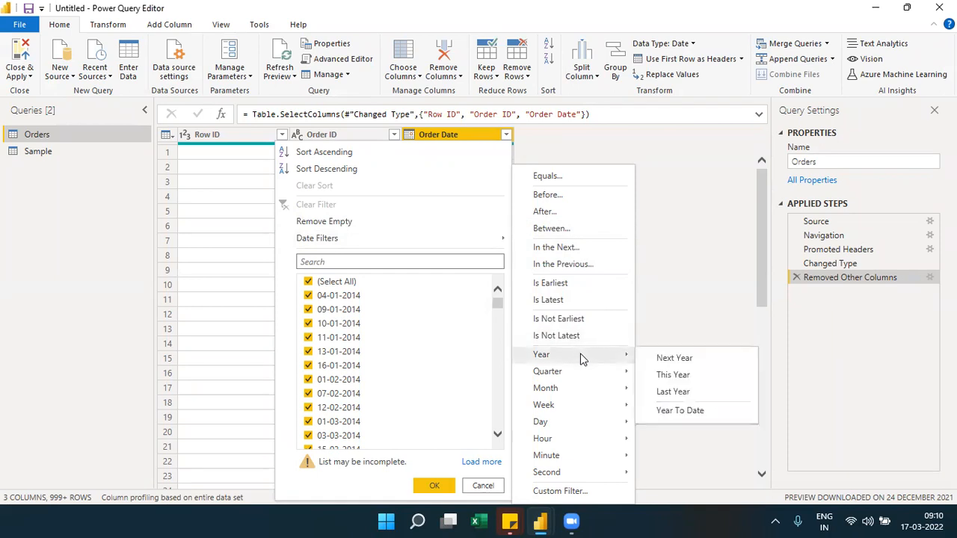
left_click(675, 396)
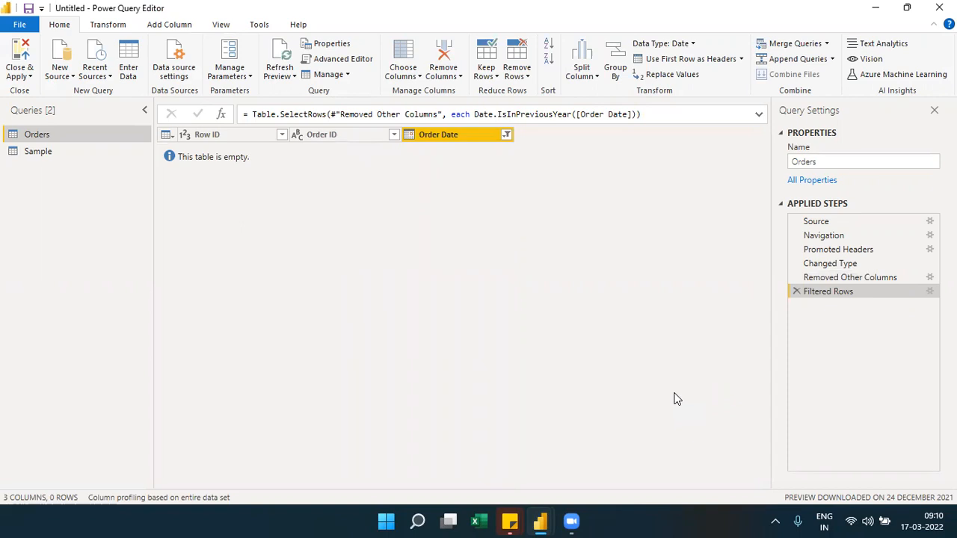
left_click(796, 293)
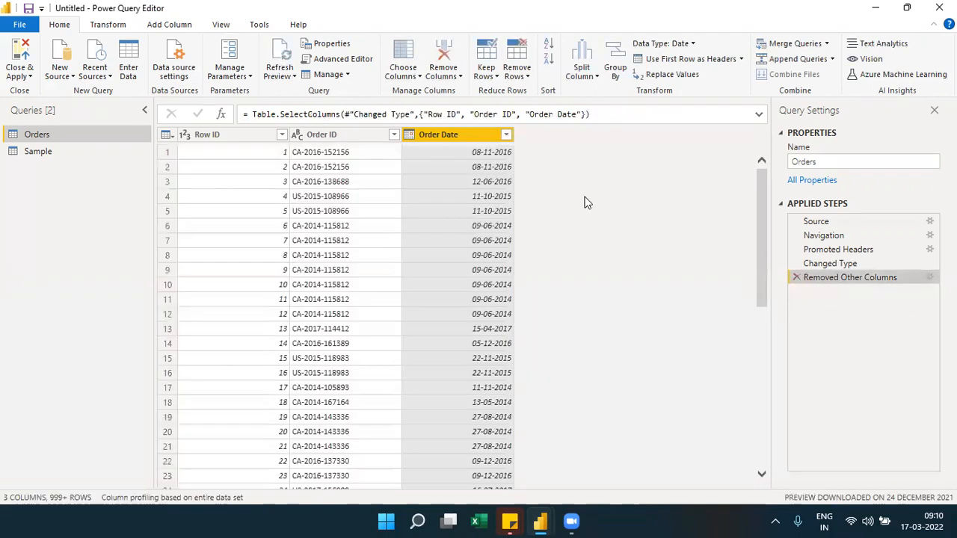
- Filter the Order Date column to dates in this month, and remove that filter step from the Orders query
left_click(506, 135)
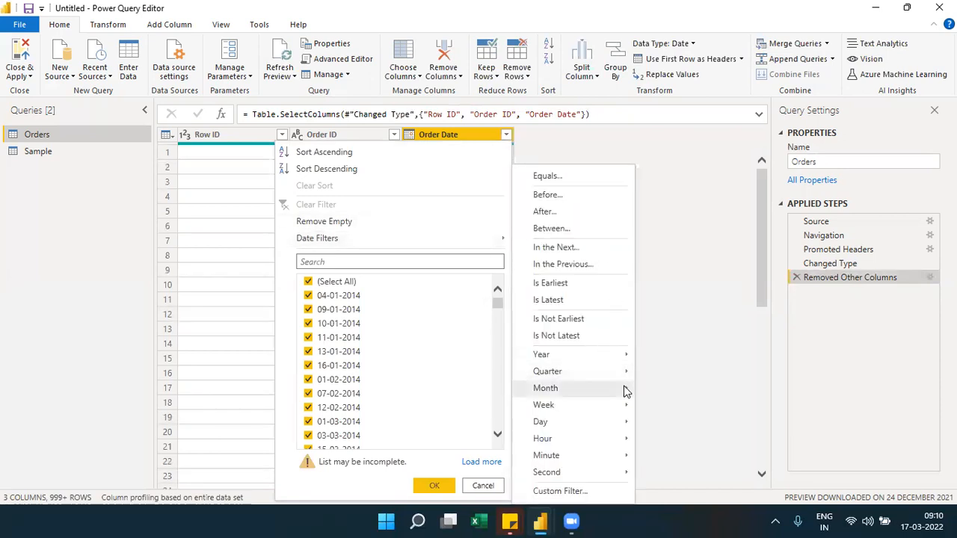
mouse_move(625, 392)
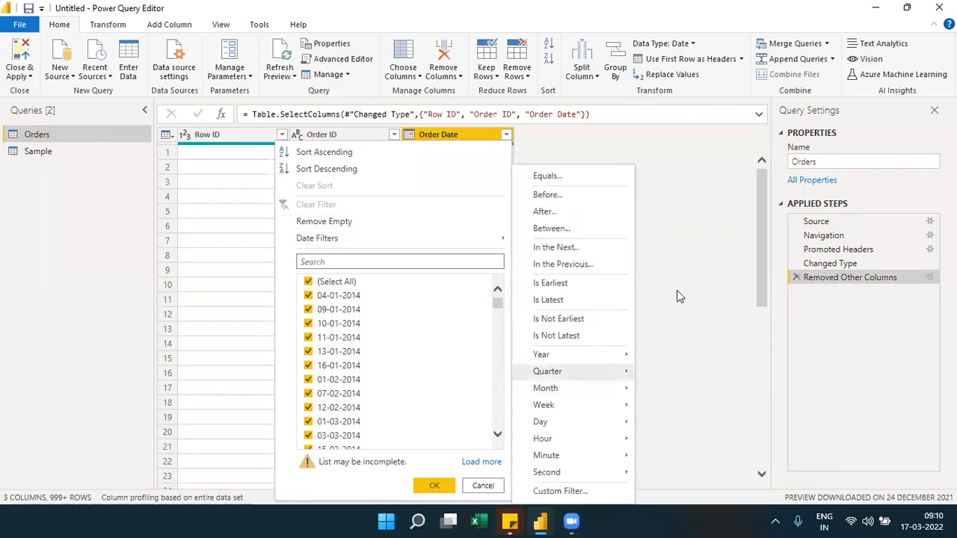
mouse_move(508, 243)
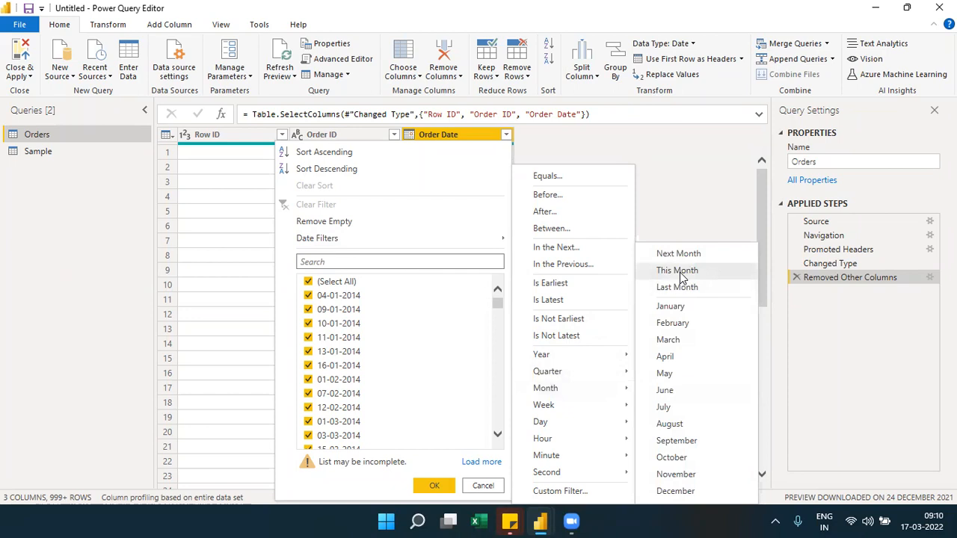
left_click(680, 272)
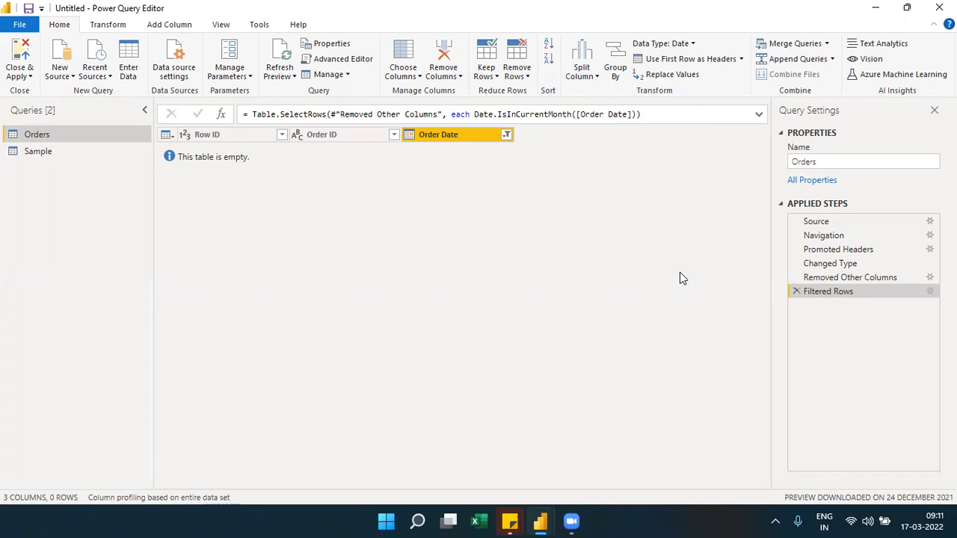
left_click(796, 291)
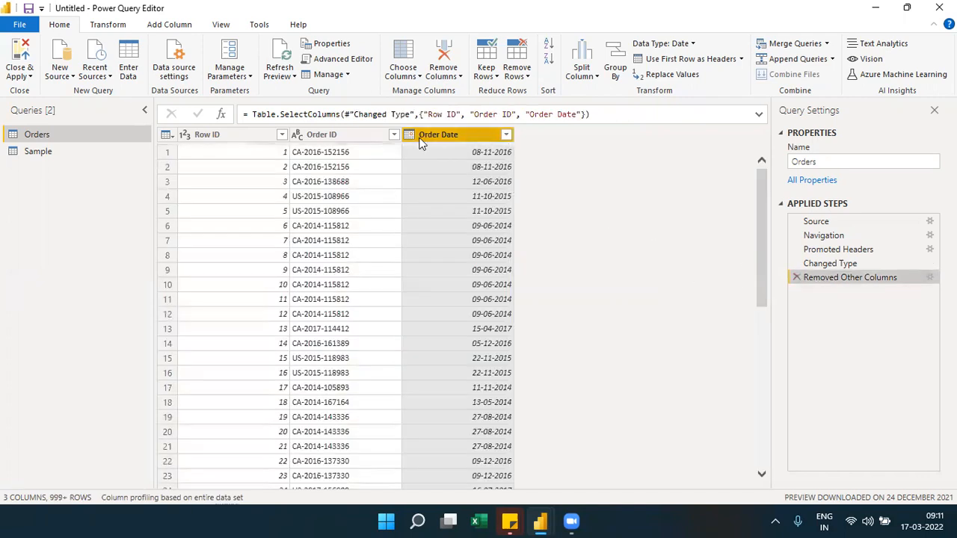
- Filter the Order ID column with a text filter to keep rows that begin with CA-2014
left_click(394, 136)
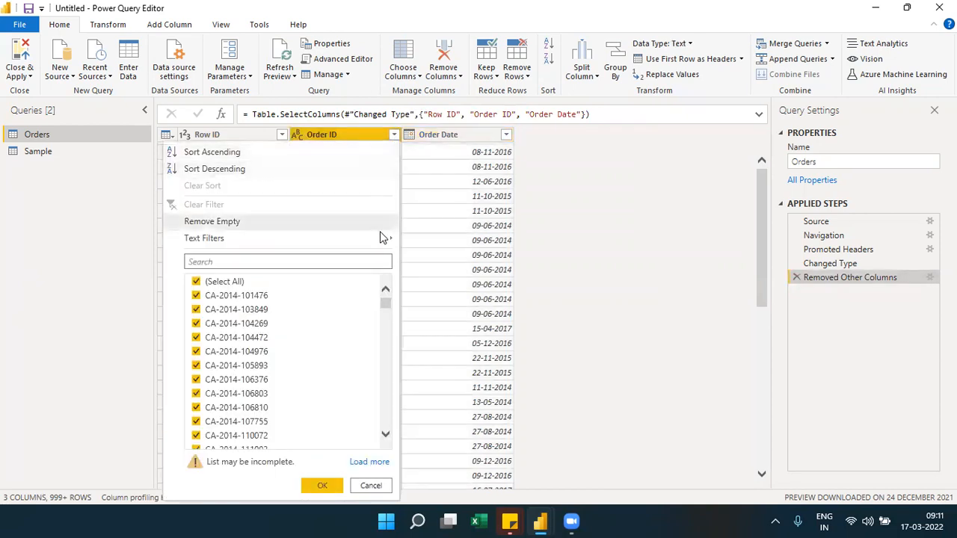
mouse_move(384, 239)
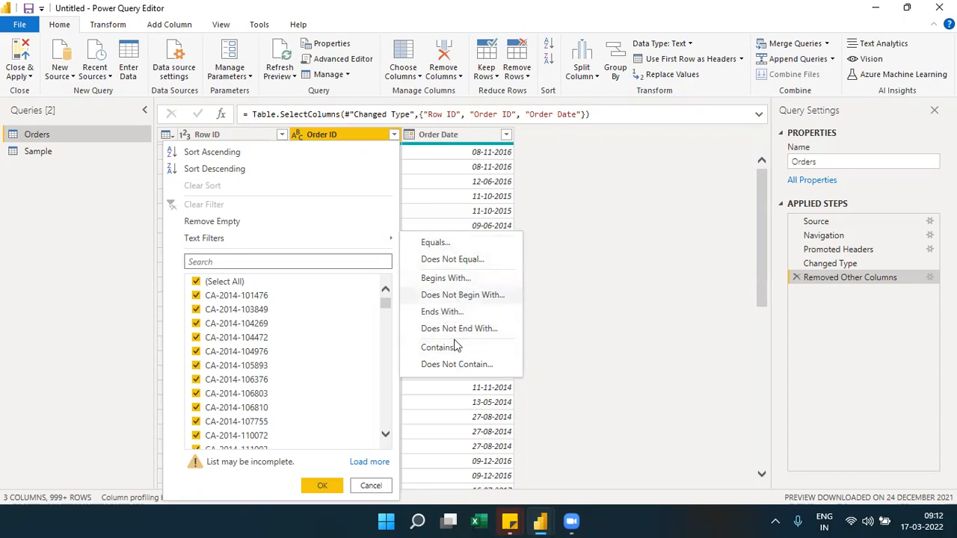
left_click(452, 282)
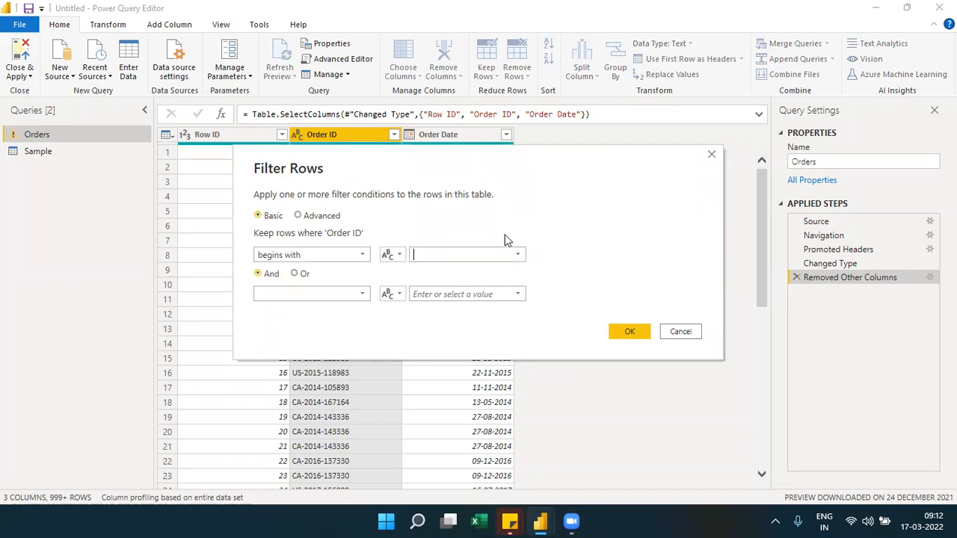
type("CA-2014")
left_click(624, 331)
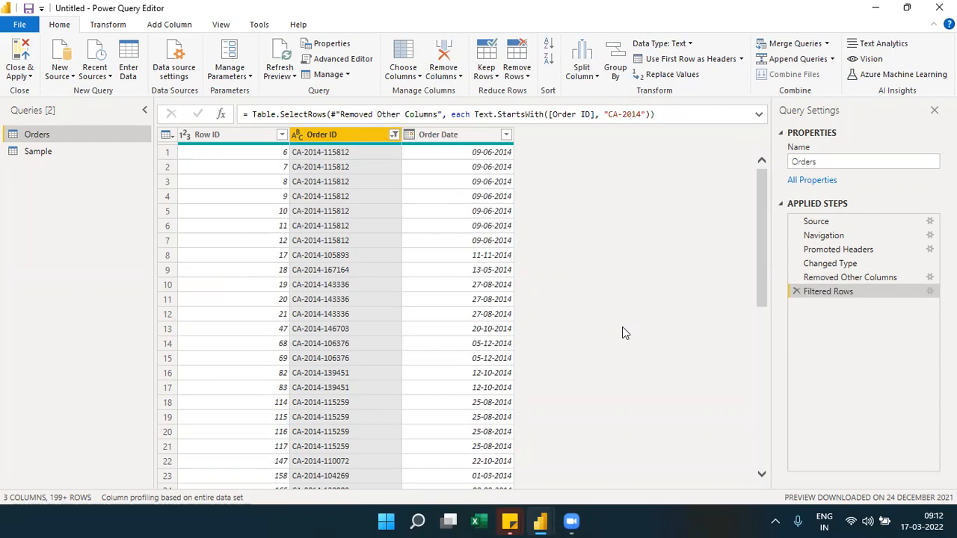
- Filter the Row ID column with a number filter to keep values between 100 and 200 inclusive
left_click(284, 139)
left_click(283, 138)
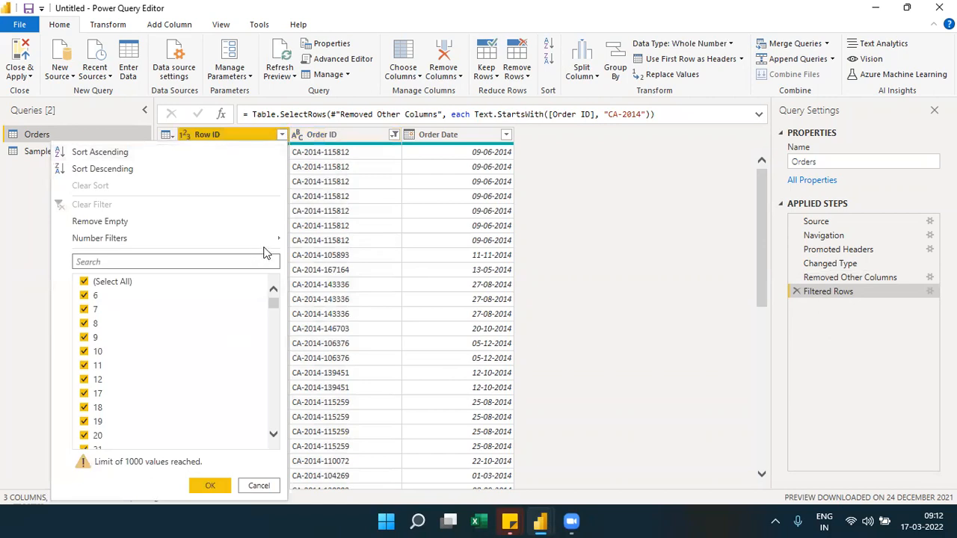
mouse_move(275, 247)
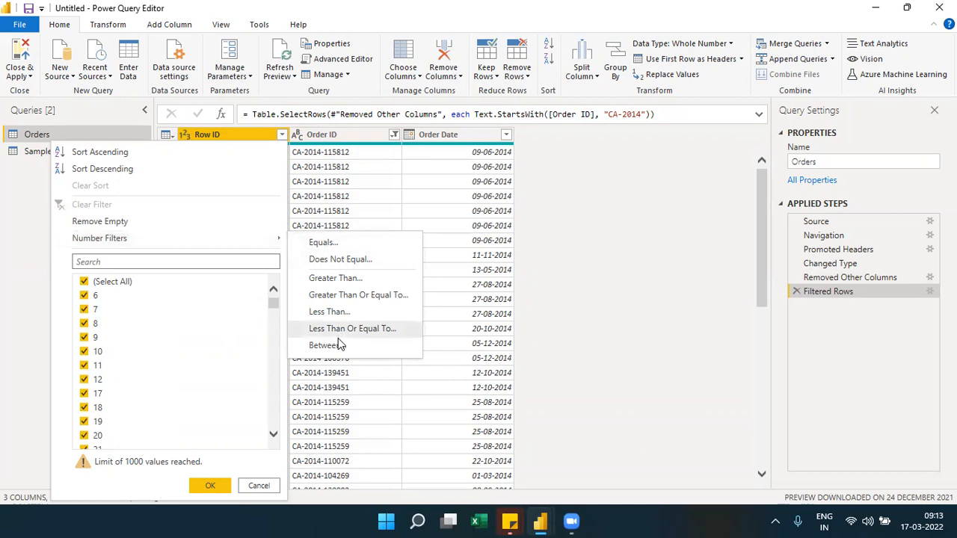
left_click(325, 345)
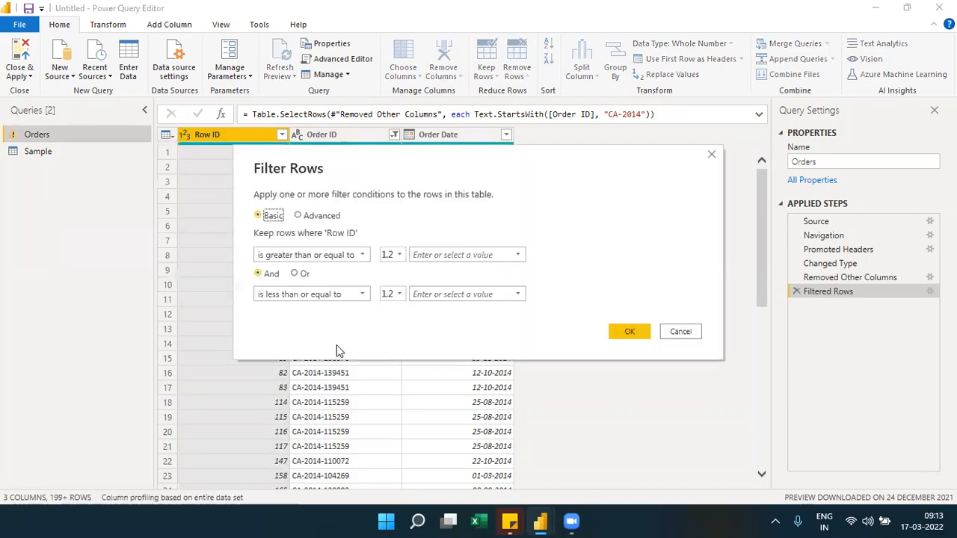
left_click(432, 257)
type("5")
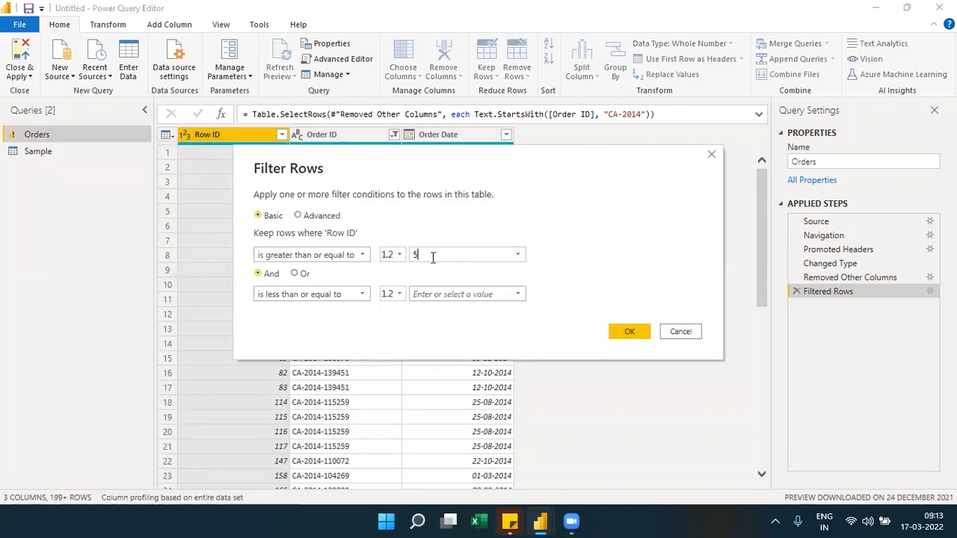
left_click(436, 294)
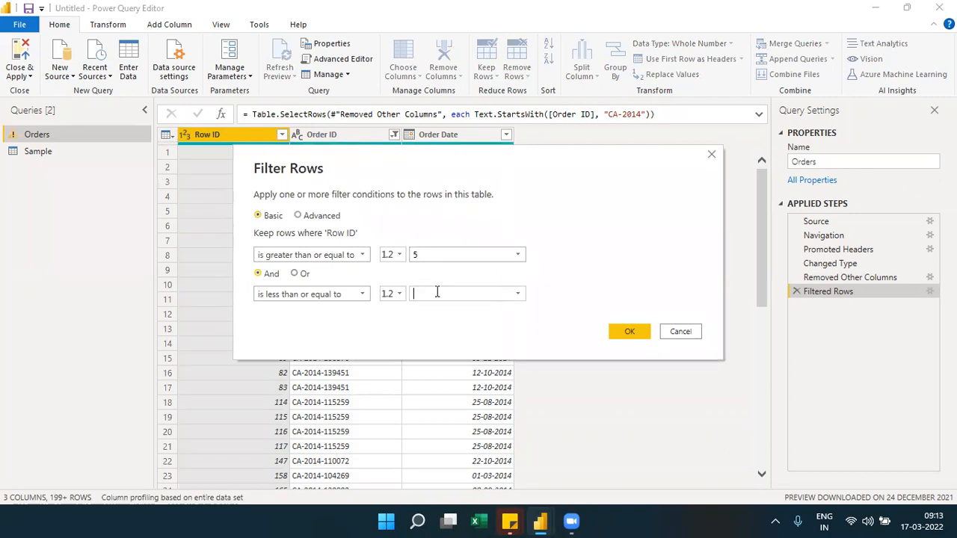
left_click(431, 256)
key("BackSpace")
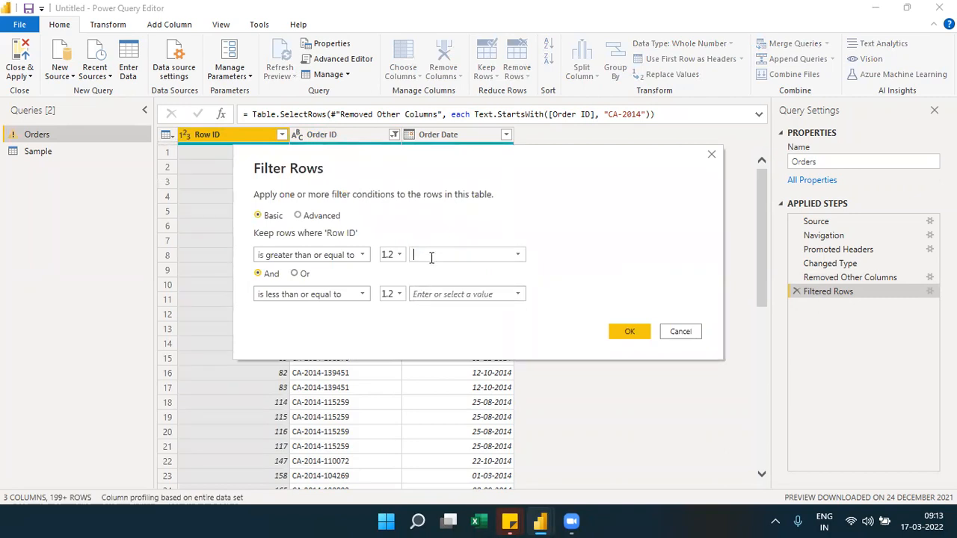
type("100")
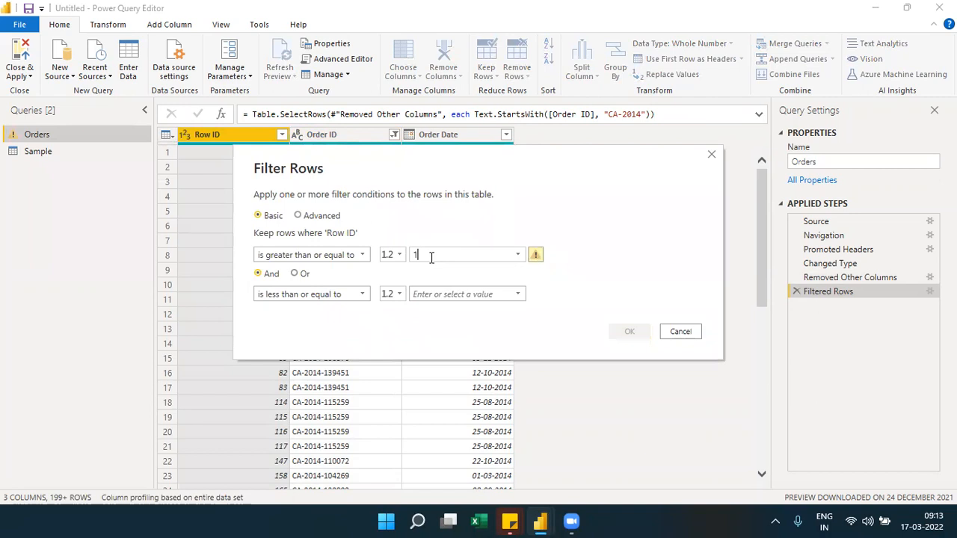
left_click(433, 294)
type("200")
left_click(627, 331)
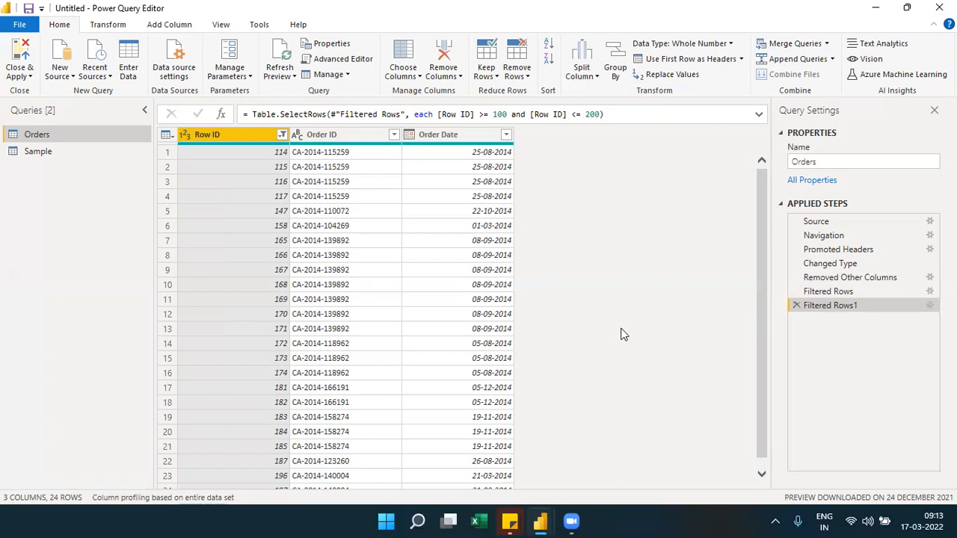
- Start a Group By on the filtered rows with Order Date as the grouping column, in Advanced mode
left_click(617, 70)
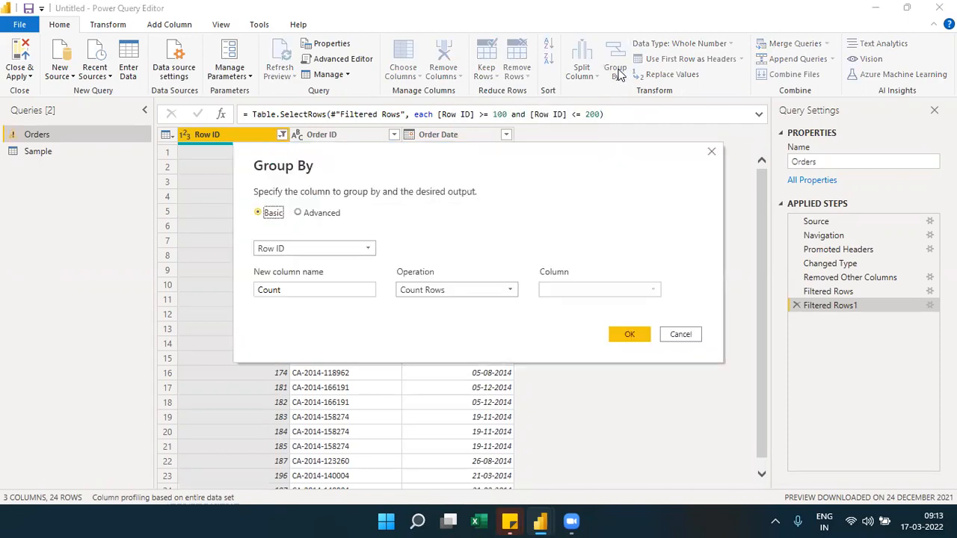
left_click(364, 248)
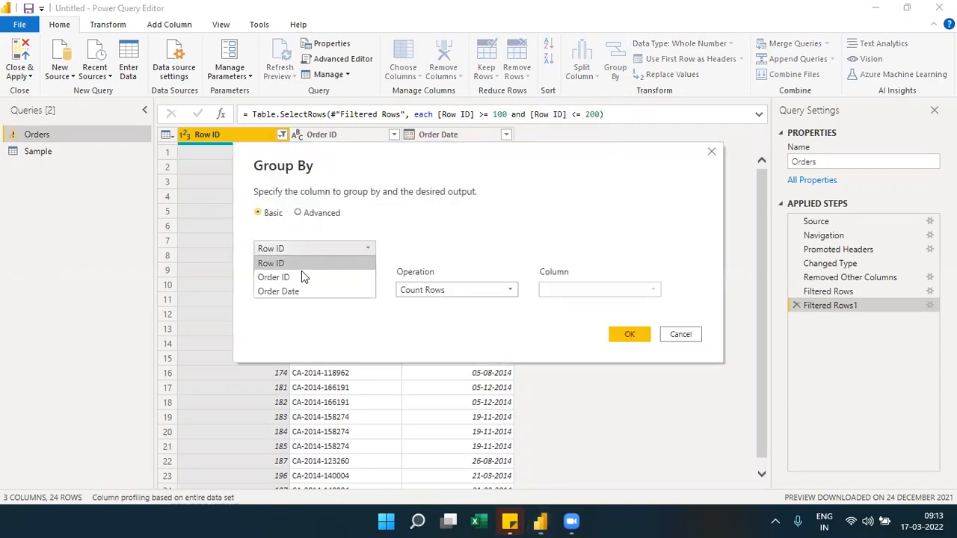
left_click(288, 291)
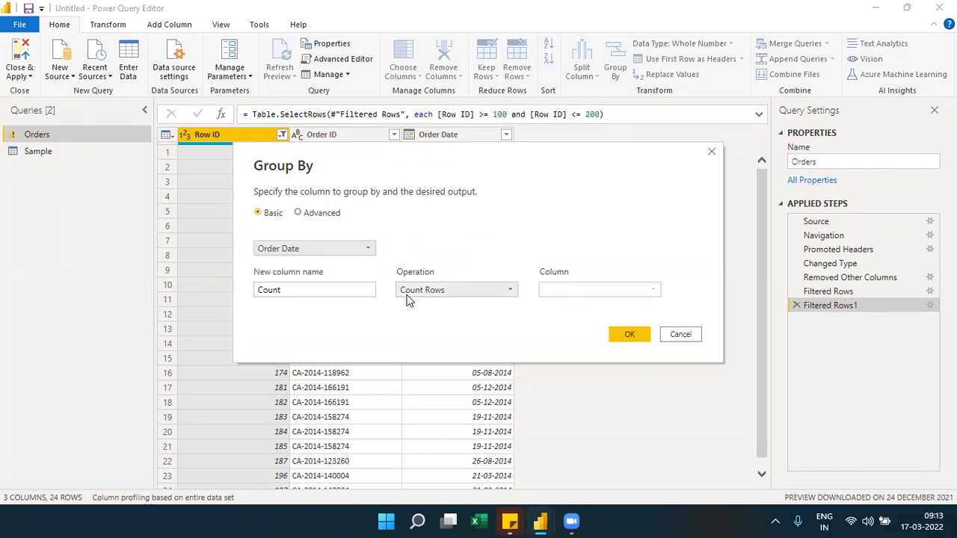
left_click(325, 216)
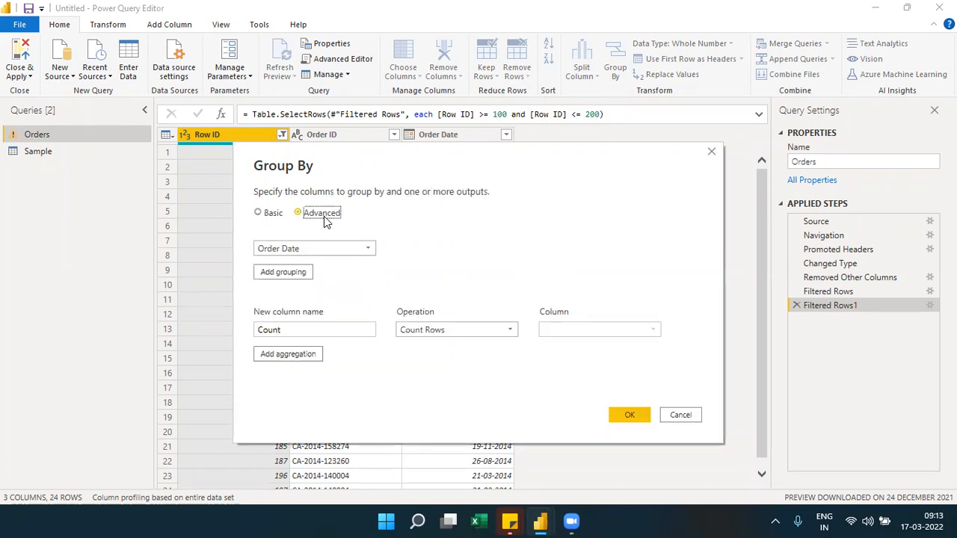
- Add a second aggregation to the grouping that uses the Min operation on the Order Date column
left_click(299, 355)
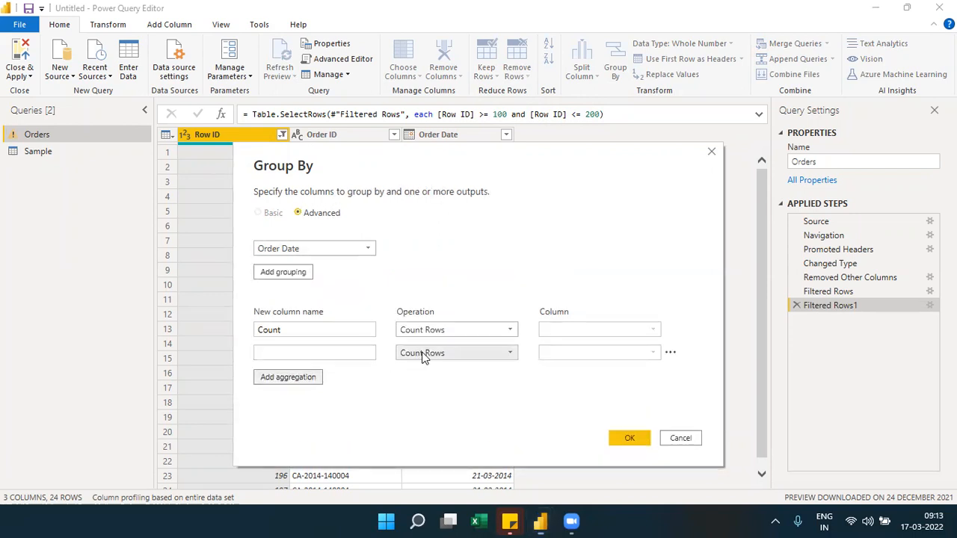
left_click(513, 349)
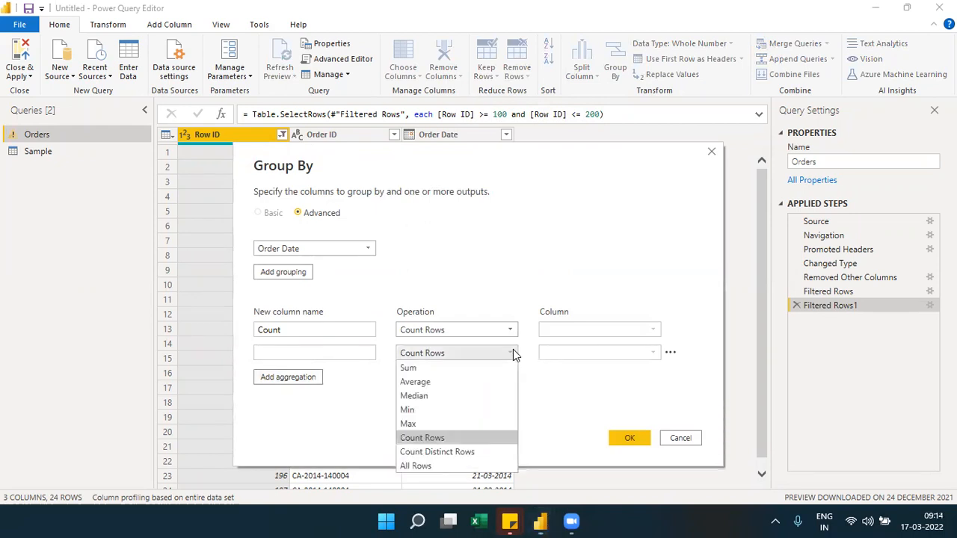
left_click(422, 410)
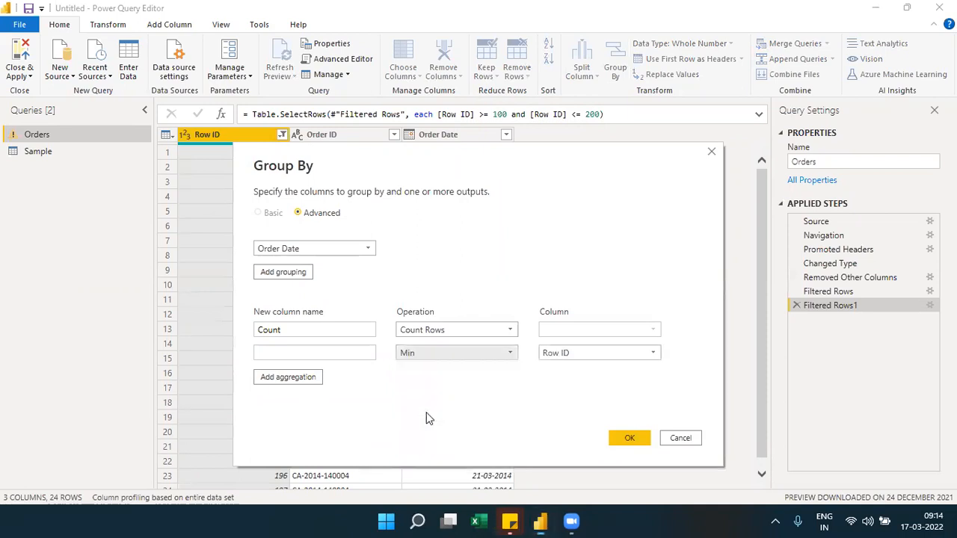
left_click(367, 356)
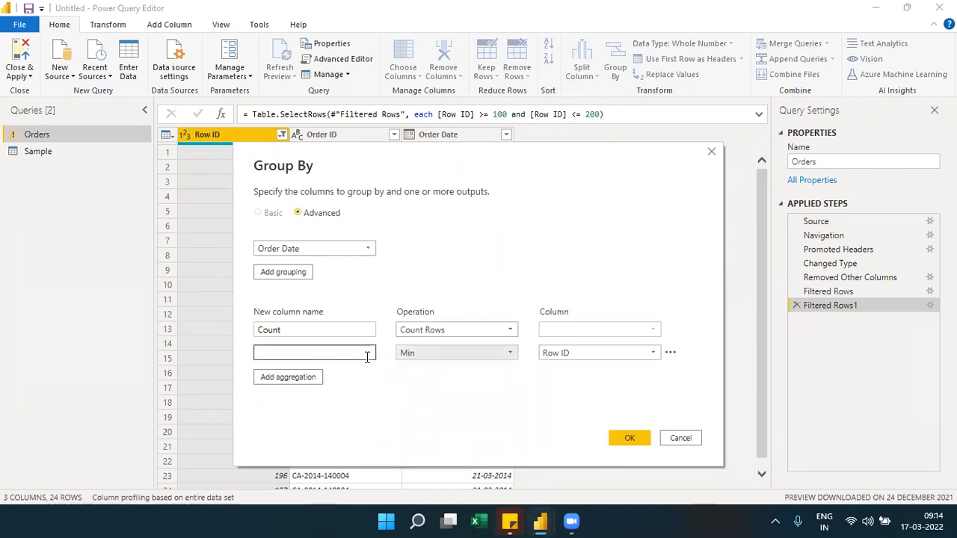
left_click(647, 357)
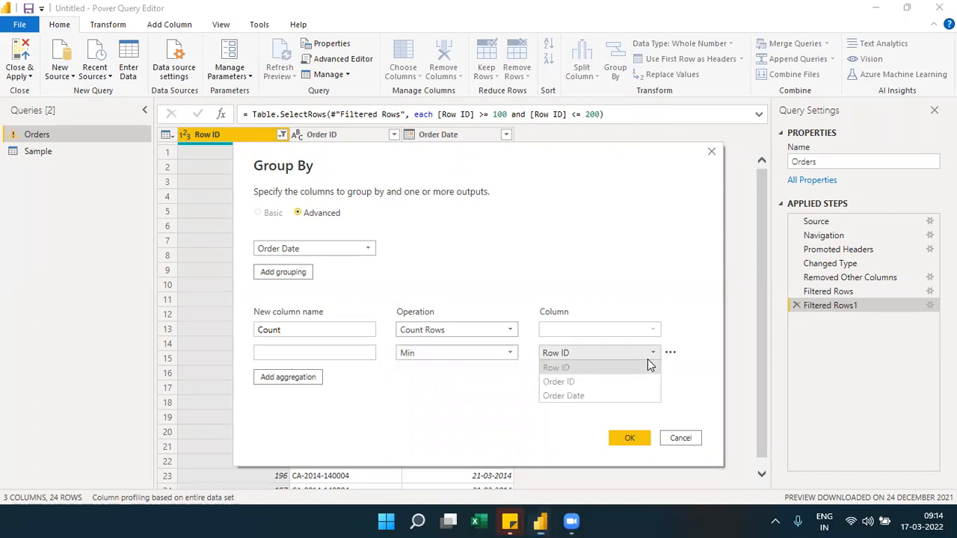
left_click(589, 395)
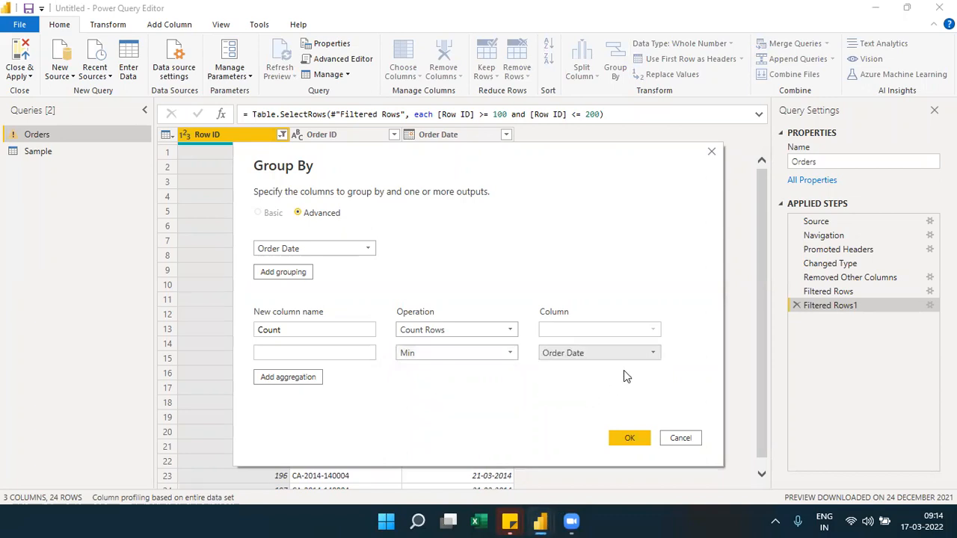
- Change the Group By grouping column to Order ID
left_click(367, 249)
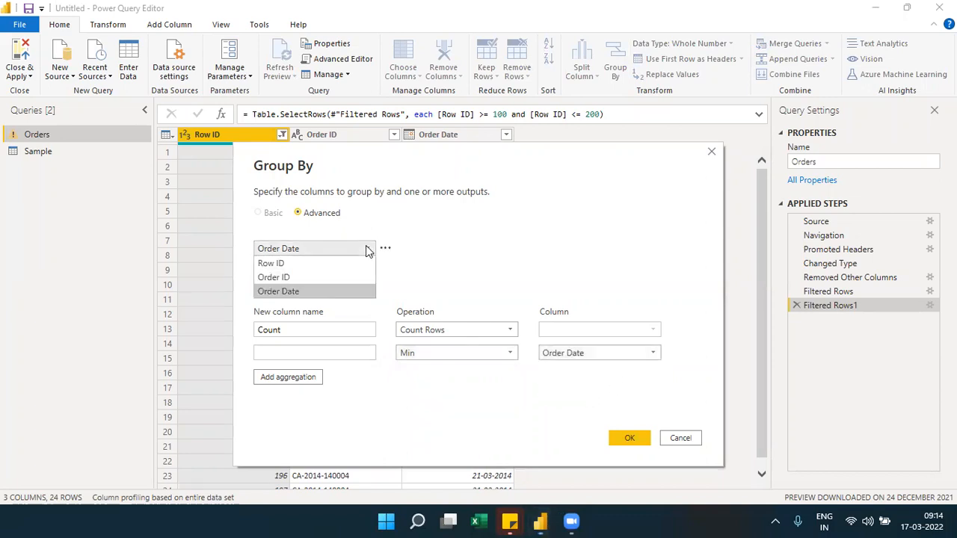
left_click(293, 276)
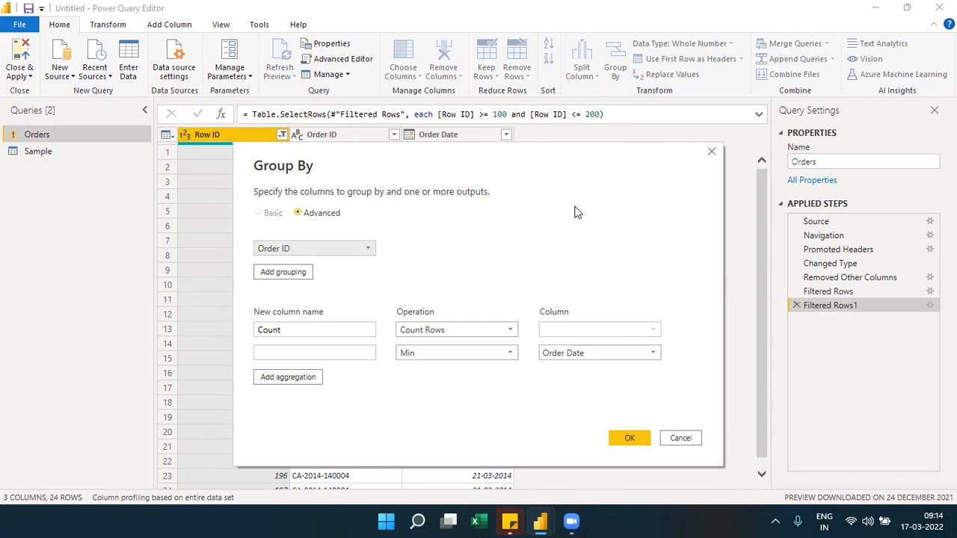
left_click_drag(399, 155, 419, 142)
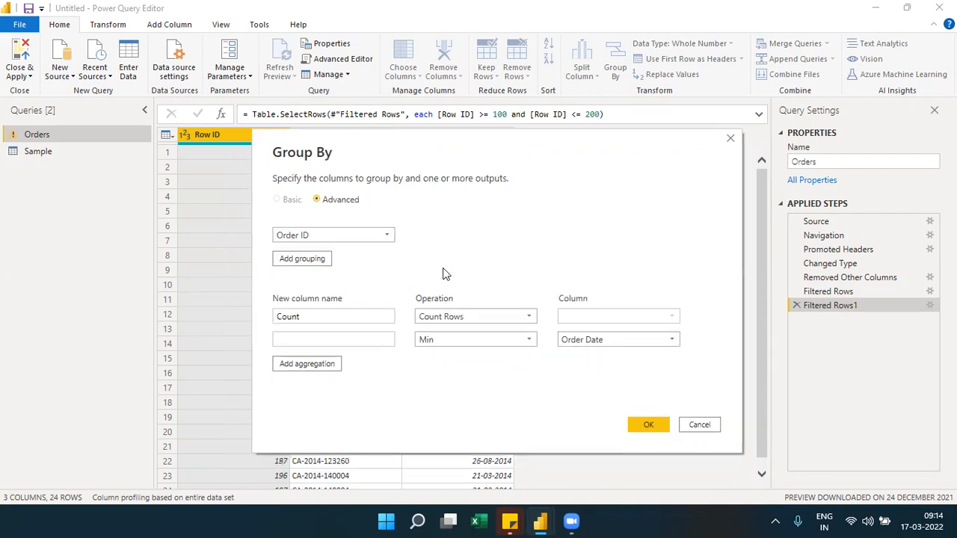
- Add a third aggregation to the grouping that uses the Max operation on the Order Date column
left_click(337, 364)
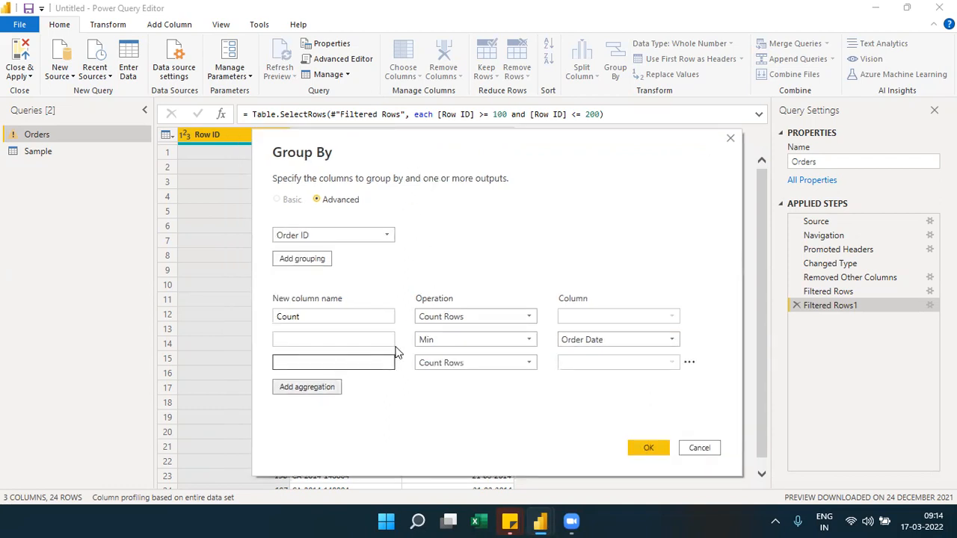
left_click(527, 363)
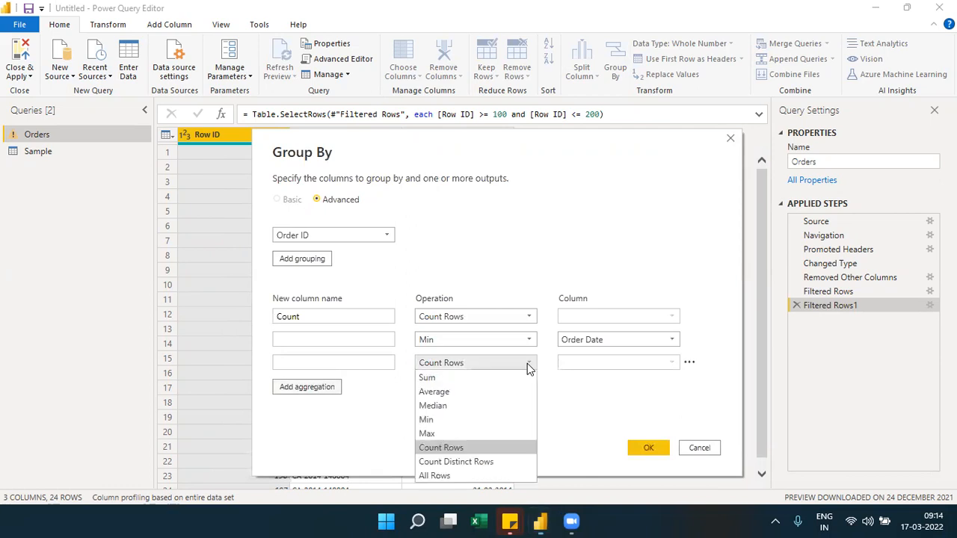
left_click(432, 434)
left_click(671, 363)
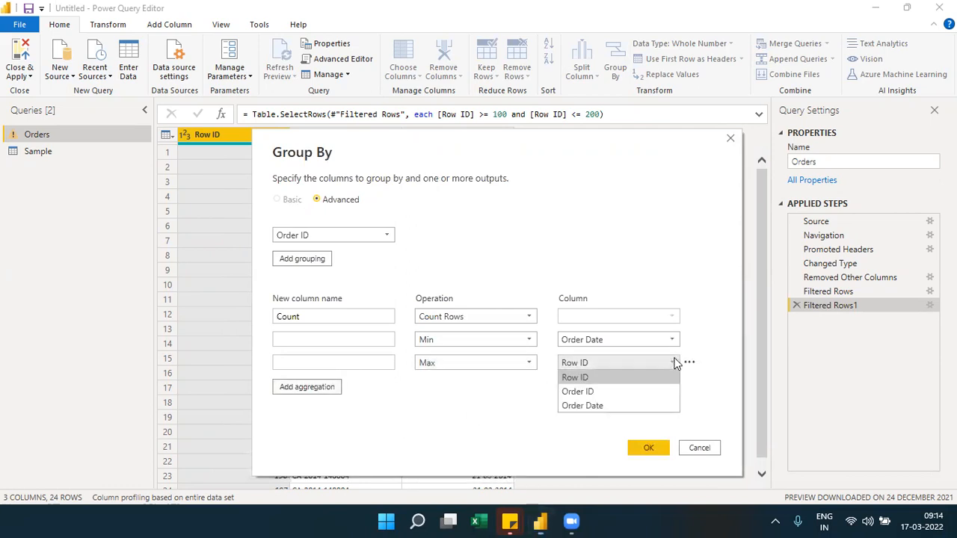
left_click(613, 406)
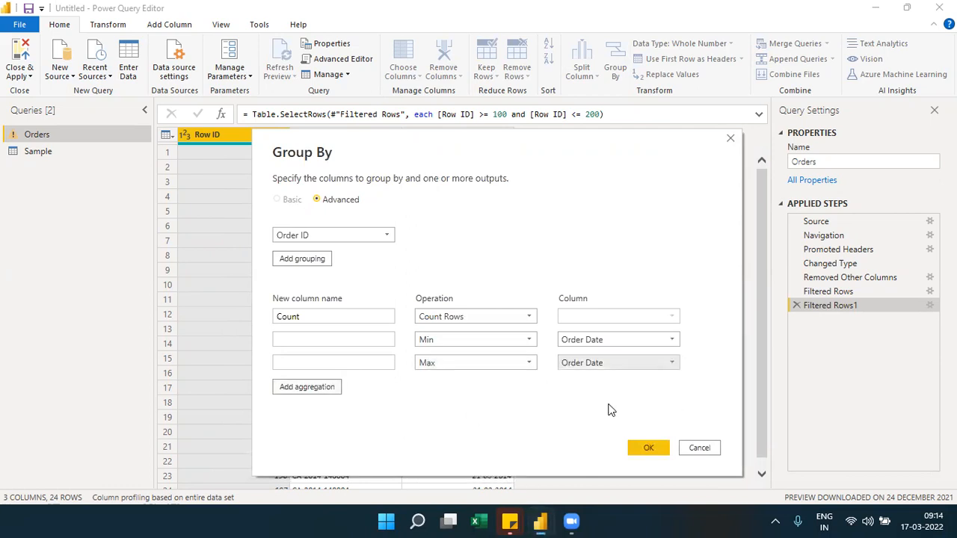
- Name the two Order Date aggregation columns Min and Max, and apply the grouping
left_click(647, 449)
left_click(312, 340)
type("Min")
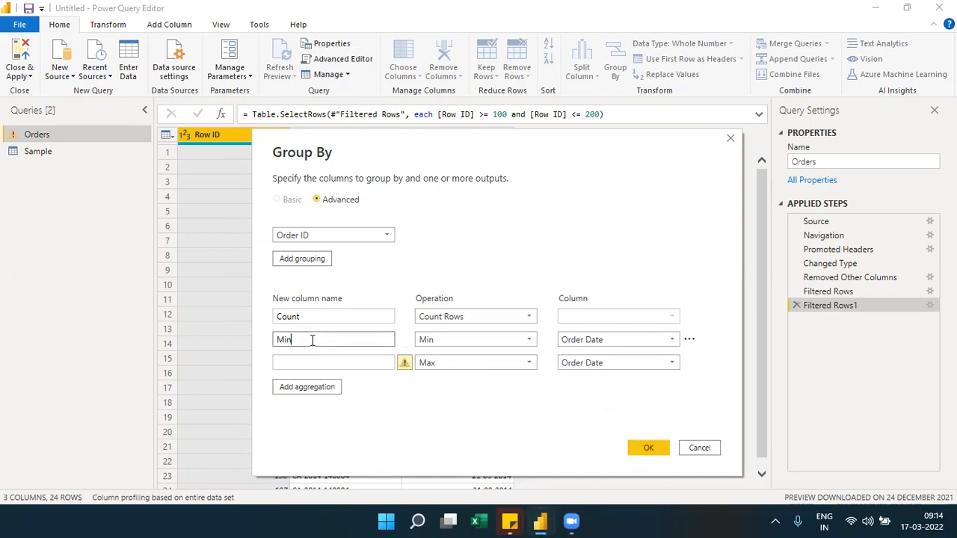
left_click(310, 362)
type("Ma")
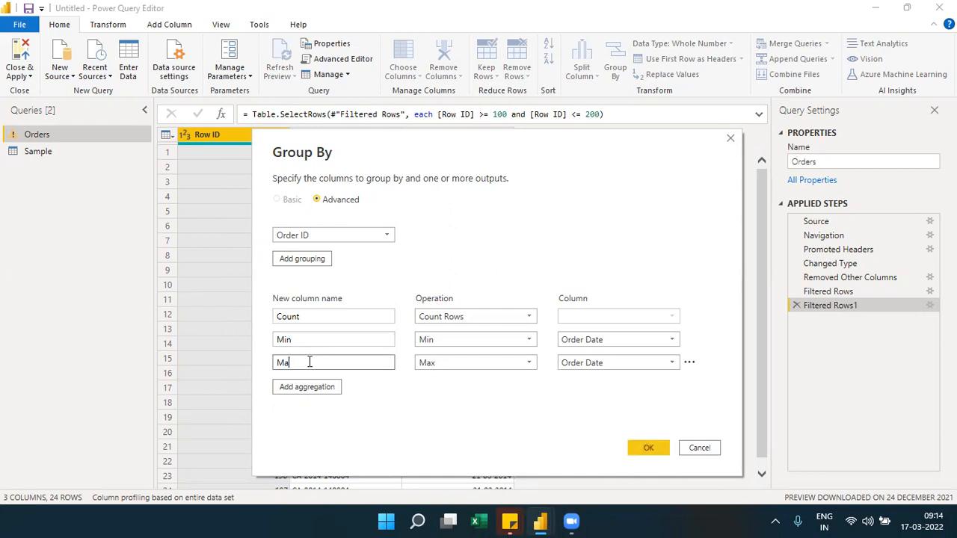
type("x")
left_click(636, 453)
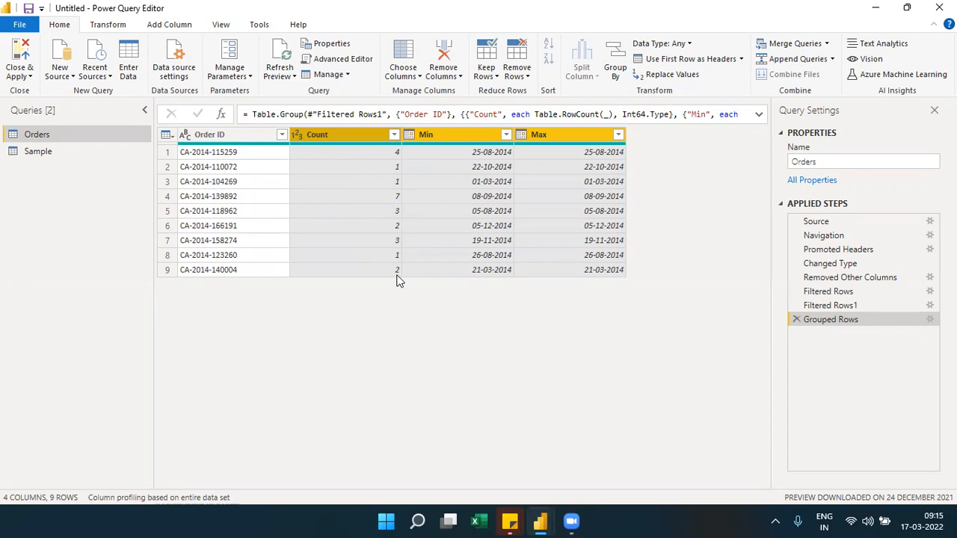
- Change the data type of the Count, Min and Max columns to Text
left_click(661, 43)
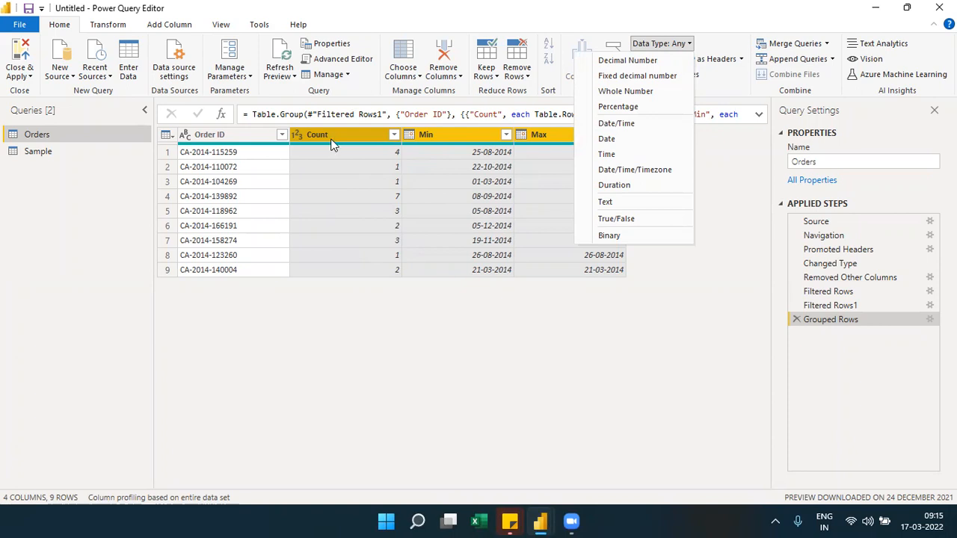
left_click(607, 202)
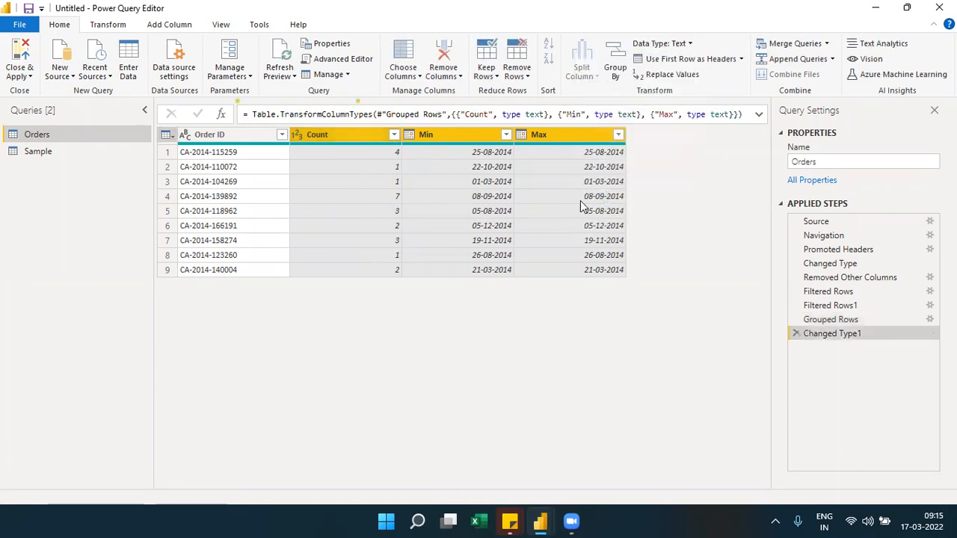
left_click(297, 136)
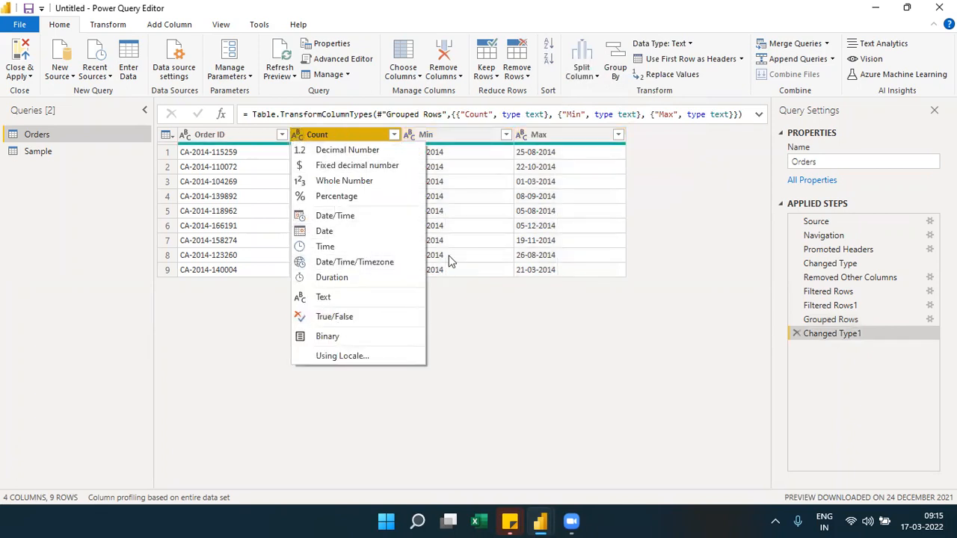
left_click(711, 75)
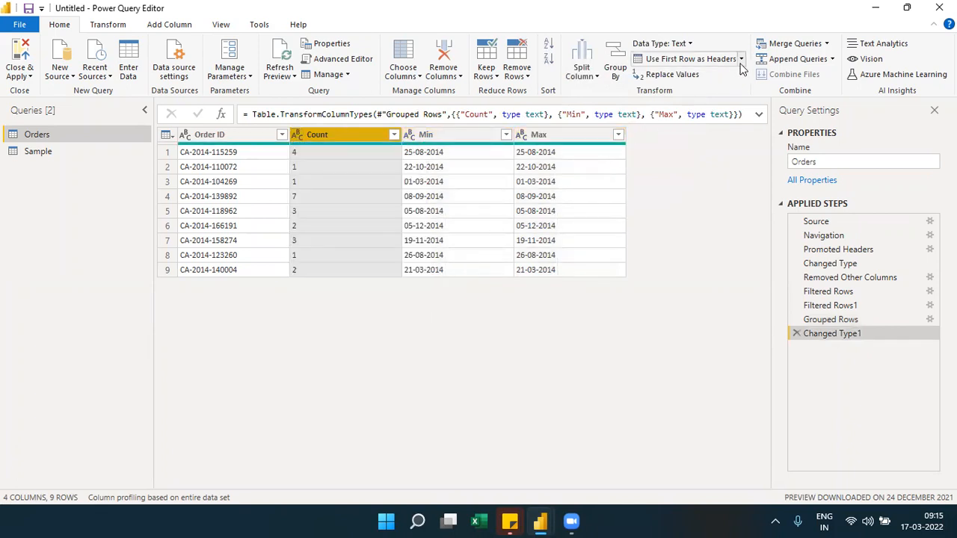
left_click(741, 60)
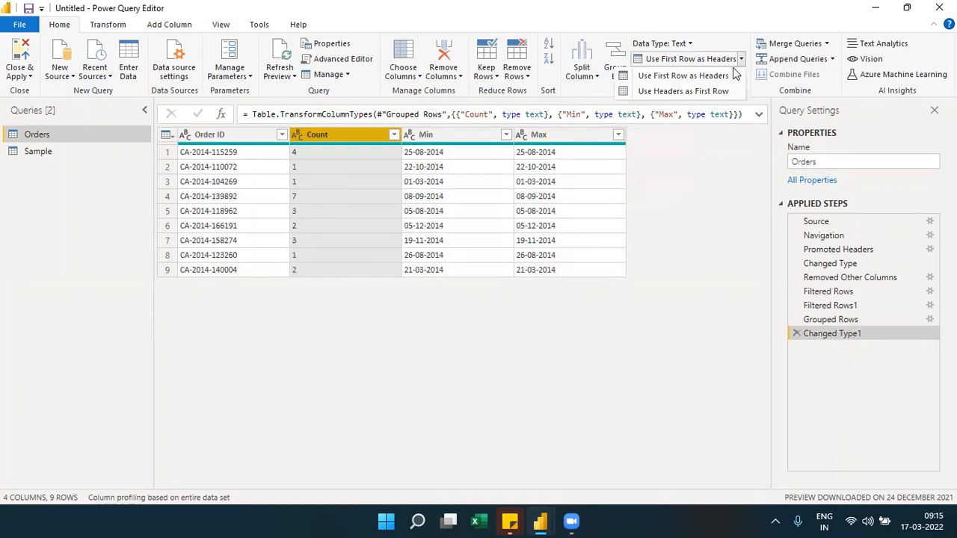
left_click(168, 153)
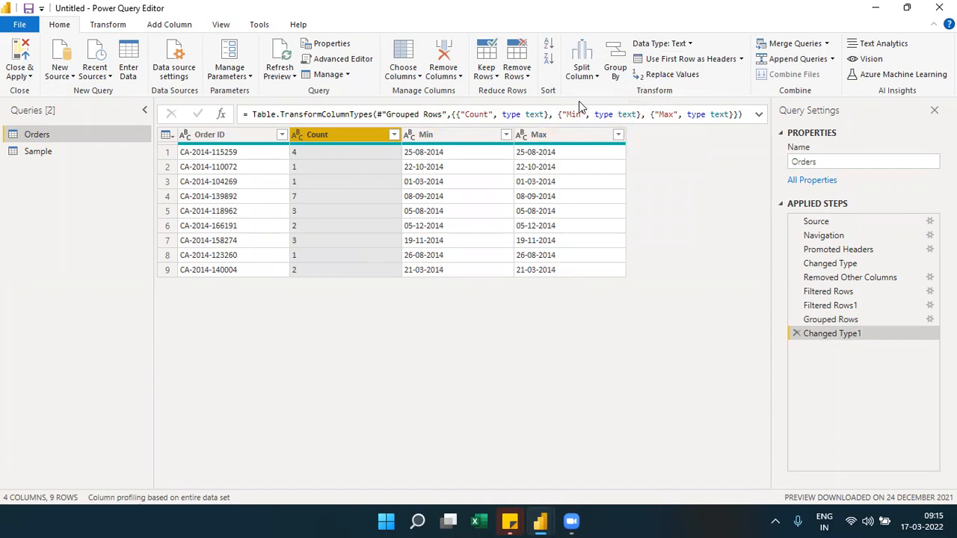
left_click(95, 25)
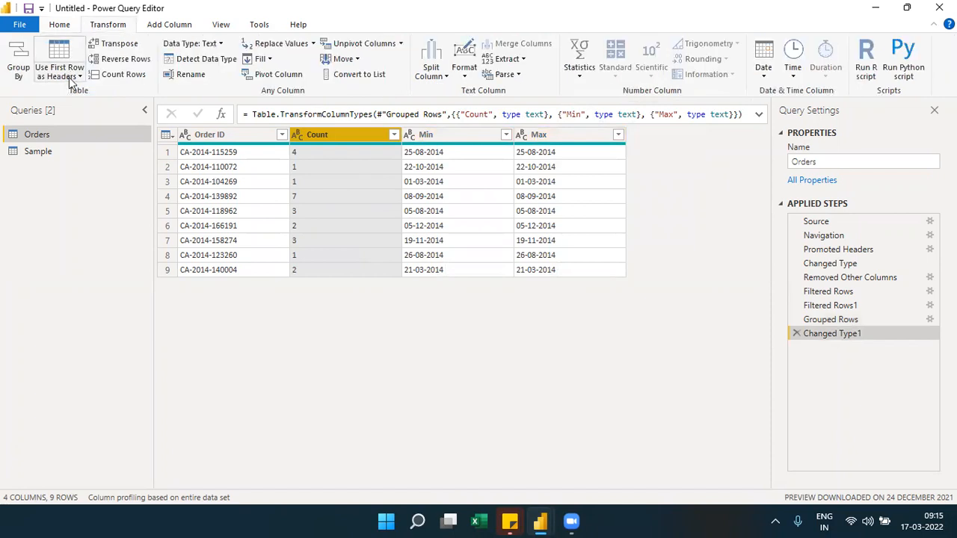
left_click(64, 26)
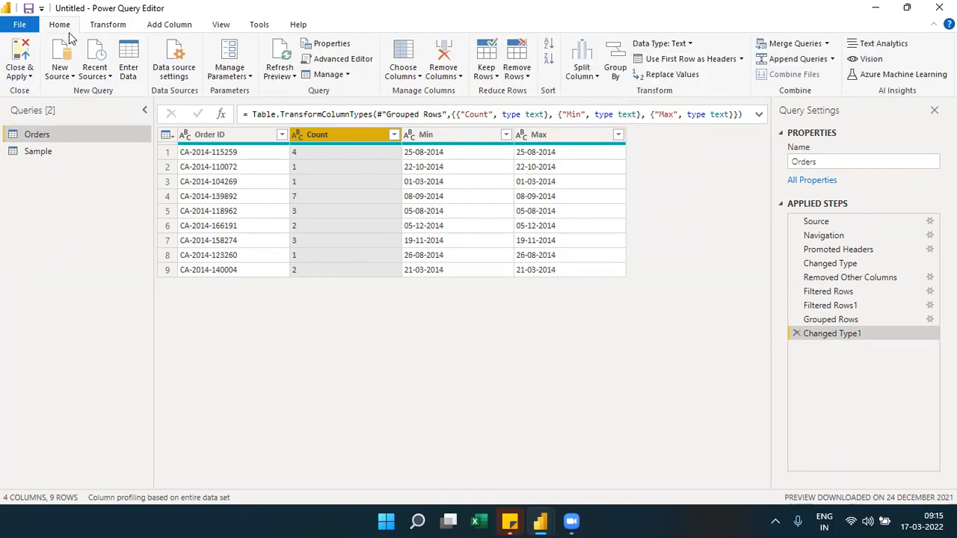
left_click(168, 153)
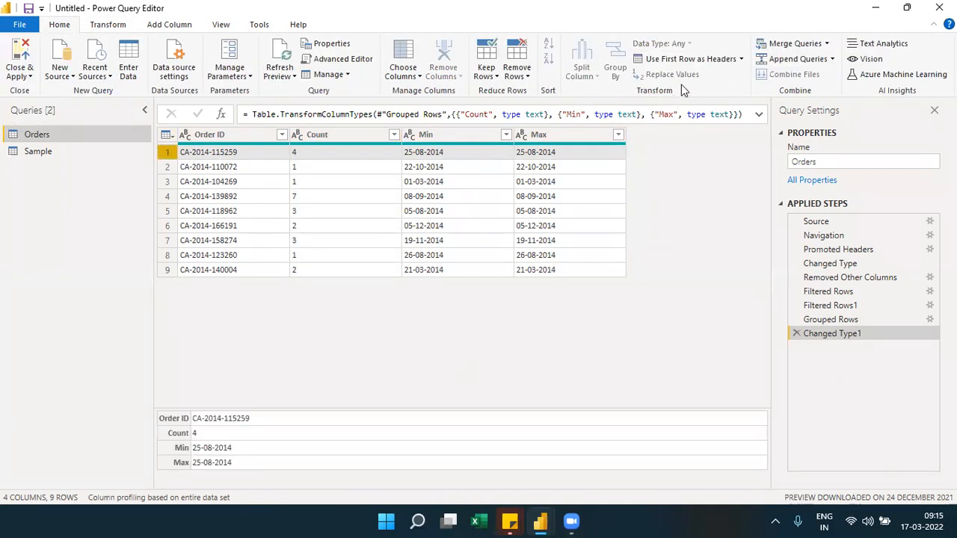
- Replace the value 2014 with 2022 in the Order ID column
left_click(108, 29)
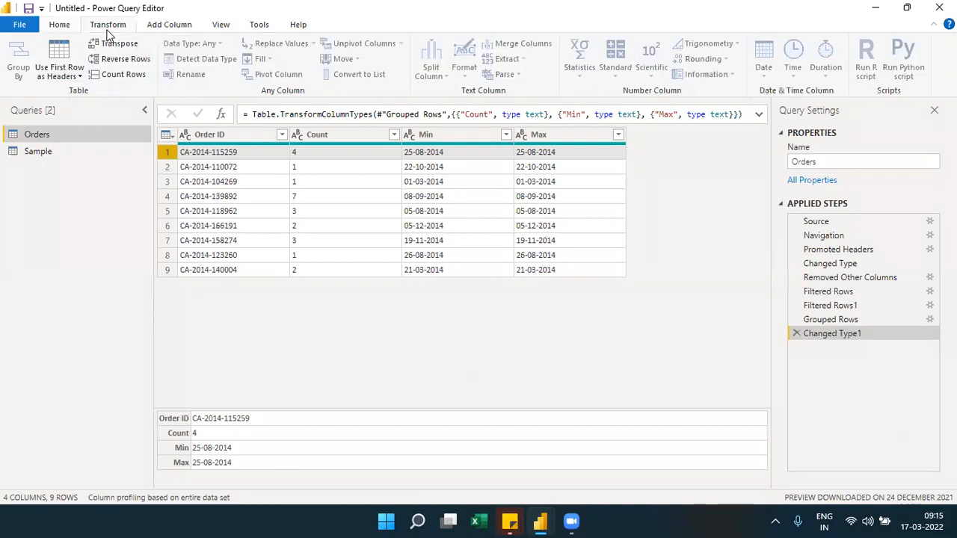
left_click(245, 135)
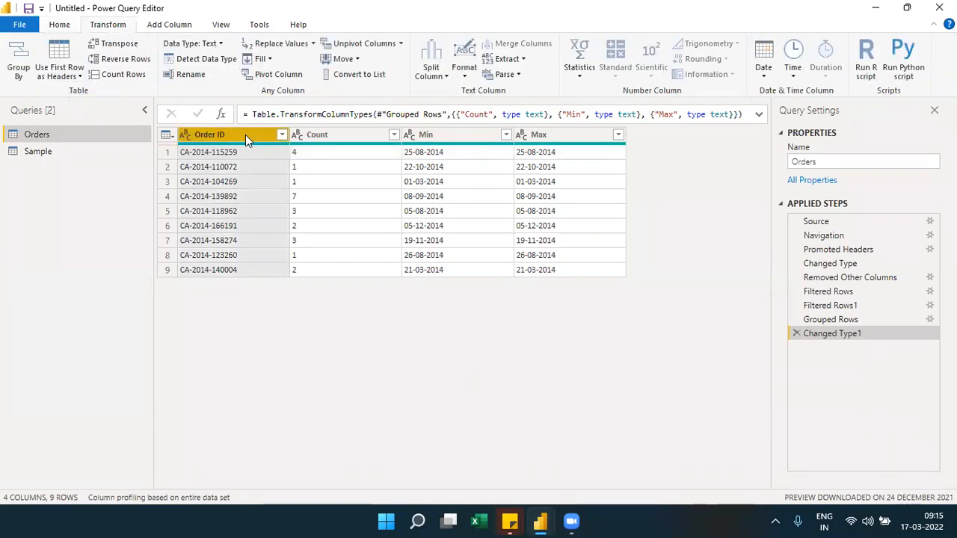
left_click(281, 44)
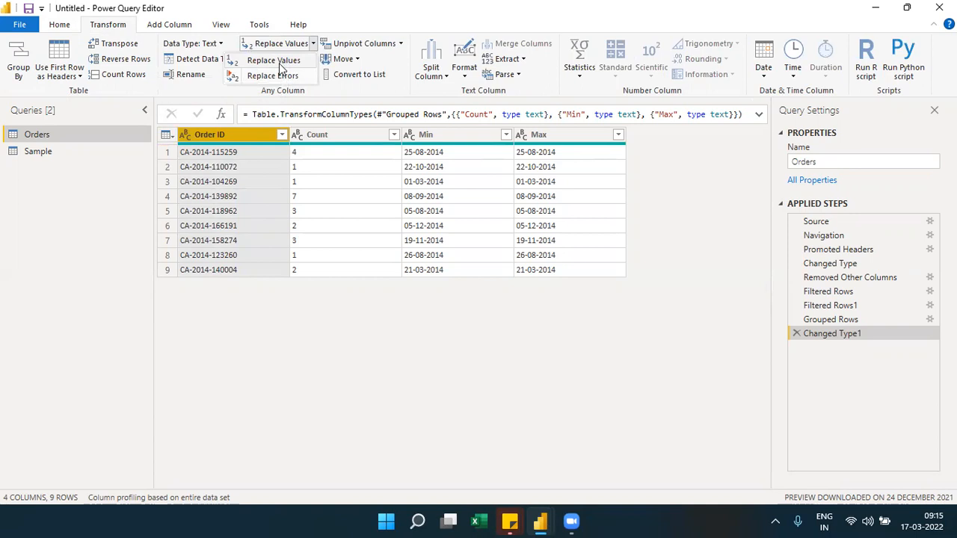
left_click(279, 64)
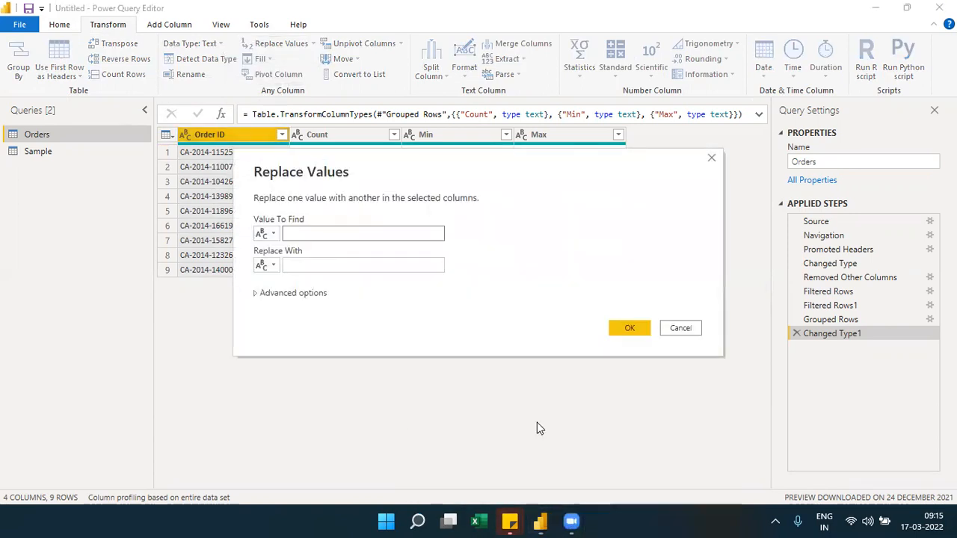
left_click(348, 261)
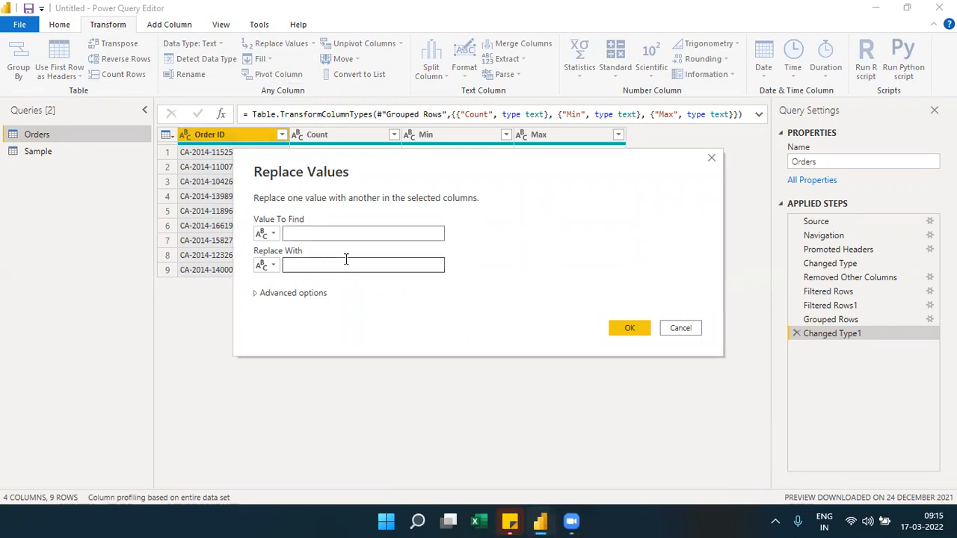
left_click(305, 235)
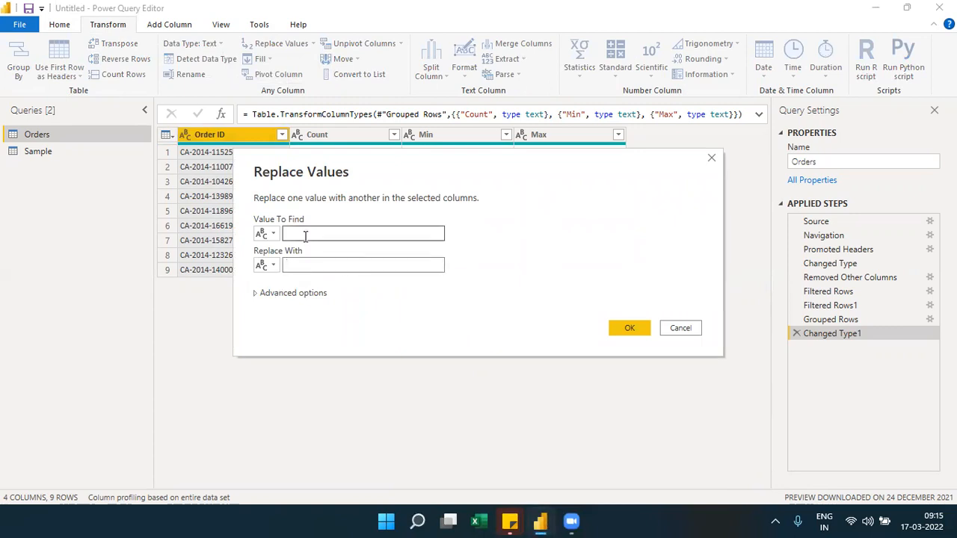
type("2014")
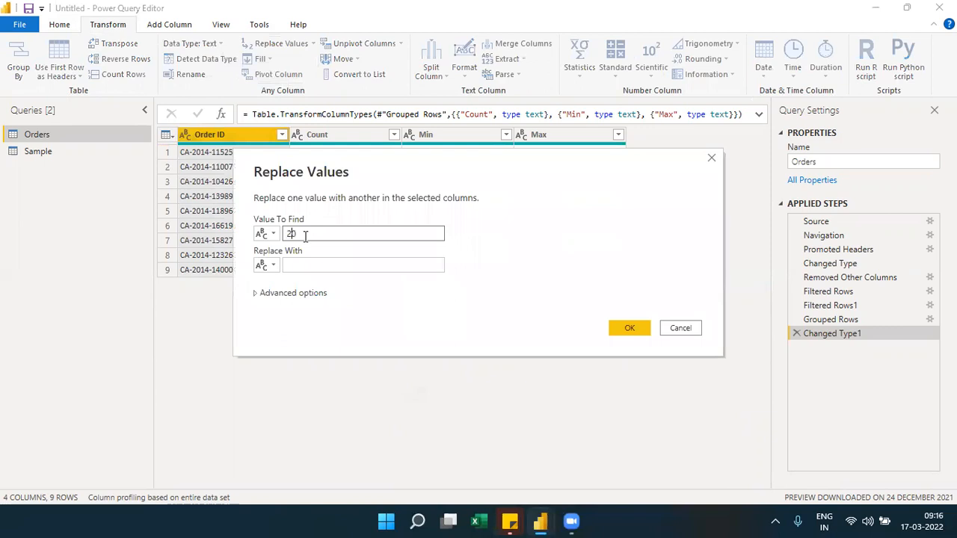
left_click(305, 267)
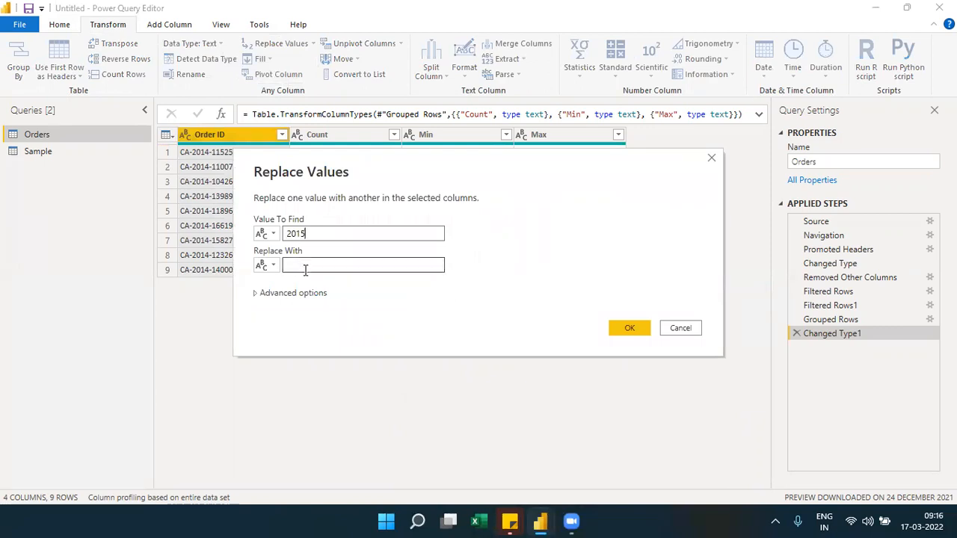
type("4")
left_click(304, 267)
type("2022")
left_click(630, 329)
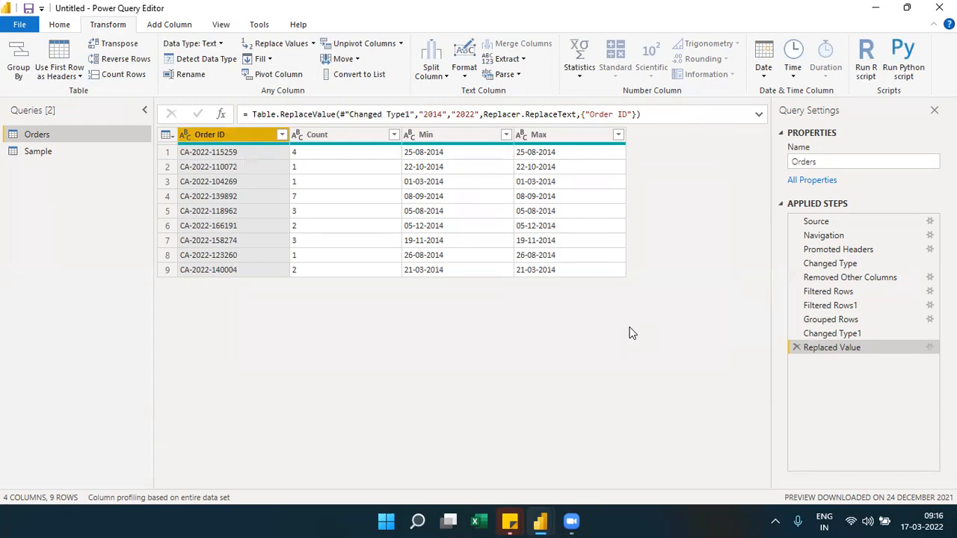
left_click(69, 28)
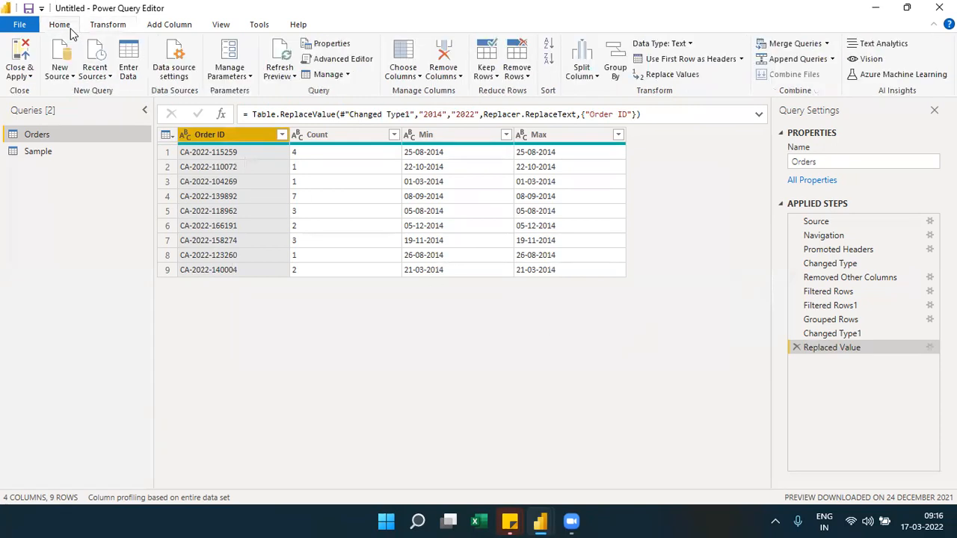